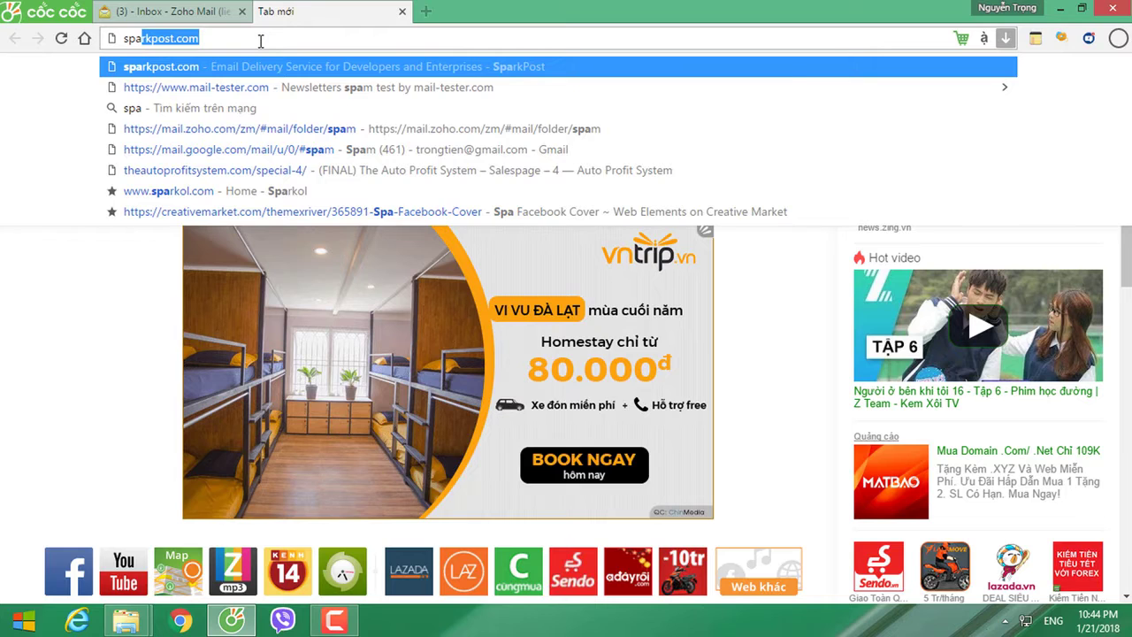
Step: Load sparkpost.com from the address-bar suggestion in the new Cốc Cốc tab
key("Return")
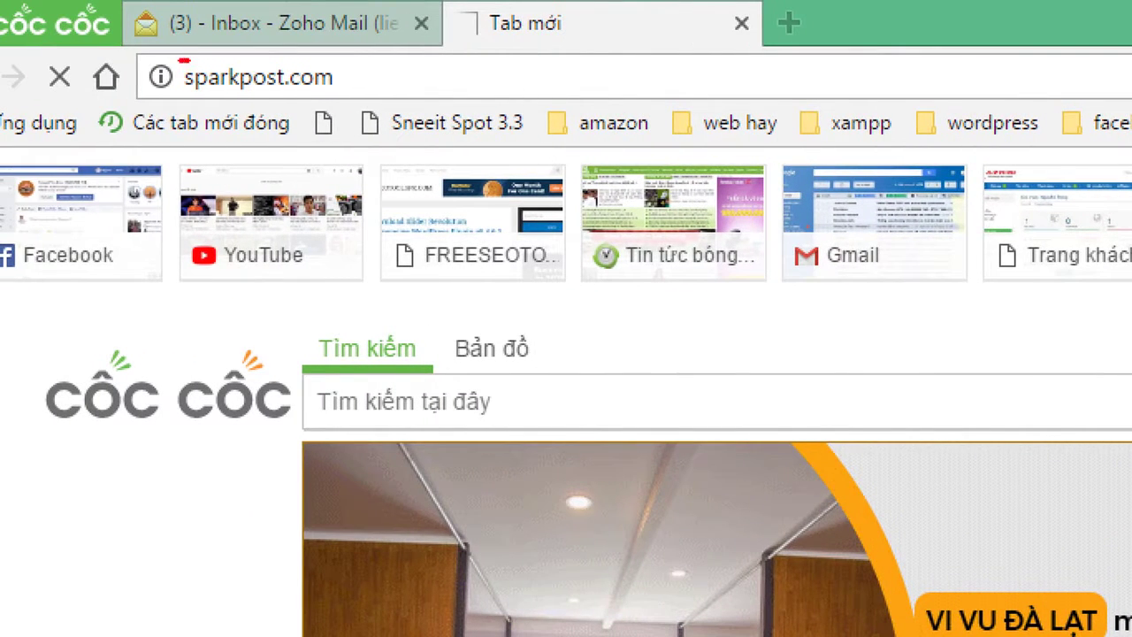
mouse_move(186, 62)
left_mouse_down()
mouse_move(213, 104)
mouse_move(368, 95)
mouse_move(239, 48)
mouse_move(184, 55)
left_mouse_up()
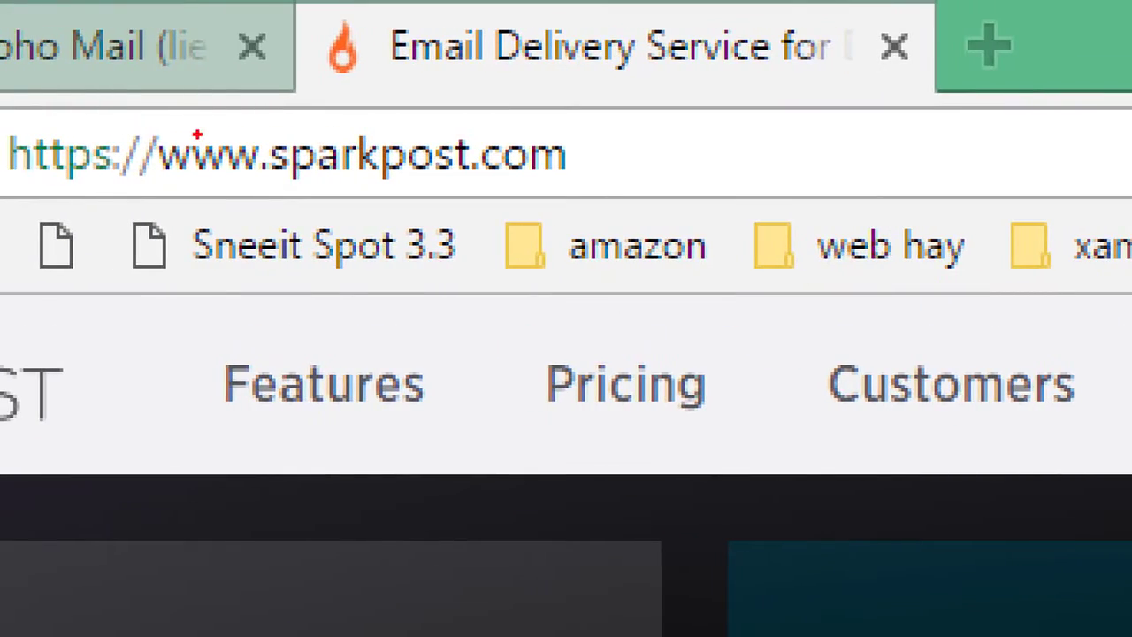
Step: Open SparkPost's Pricing page and look through the plan tiers
mouse_move(197, 134)
left_mouse_down()
mouse_move(189, 144)
mouse_move(483, 212)
mouse_move(548, 113)
mouse_move(214, 115)
mouse_move(189, 134)
left_mouse_up()
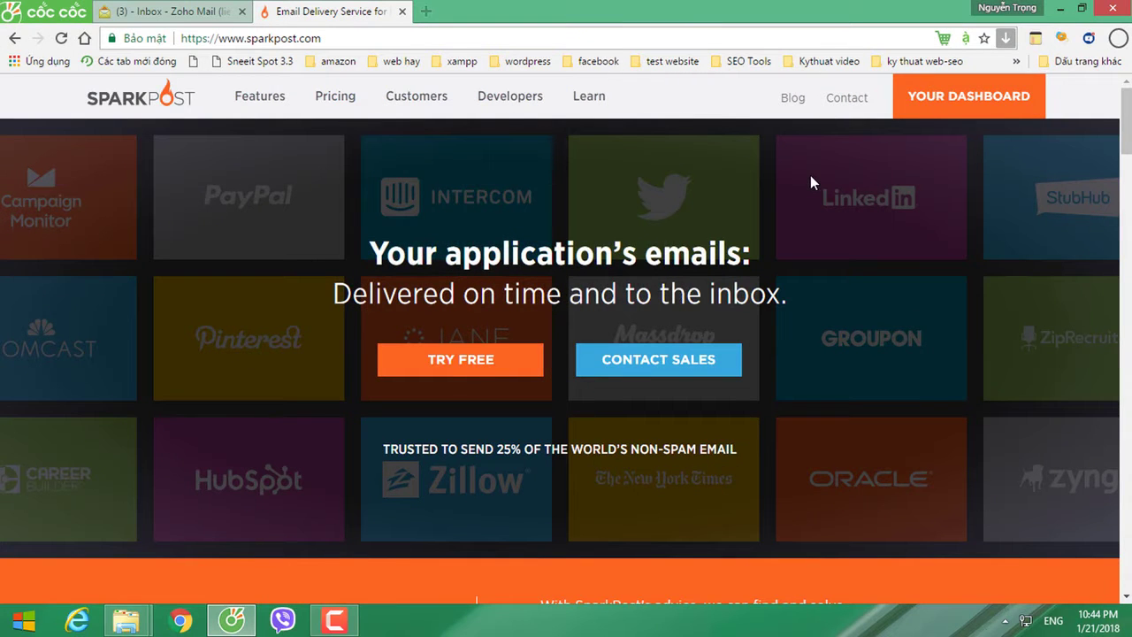
scroll(793, 302, "down", 2)
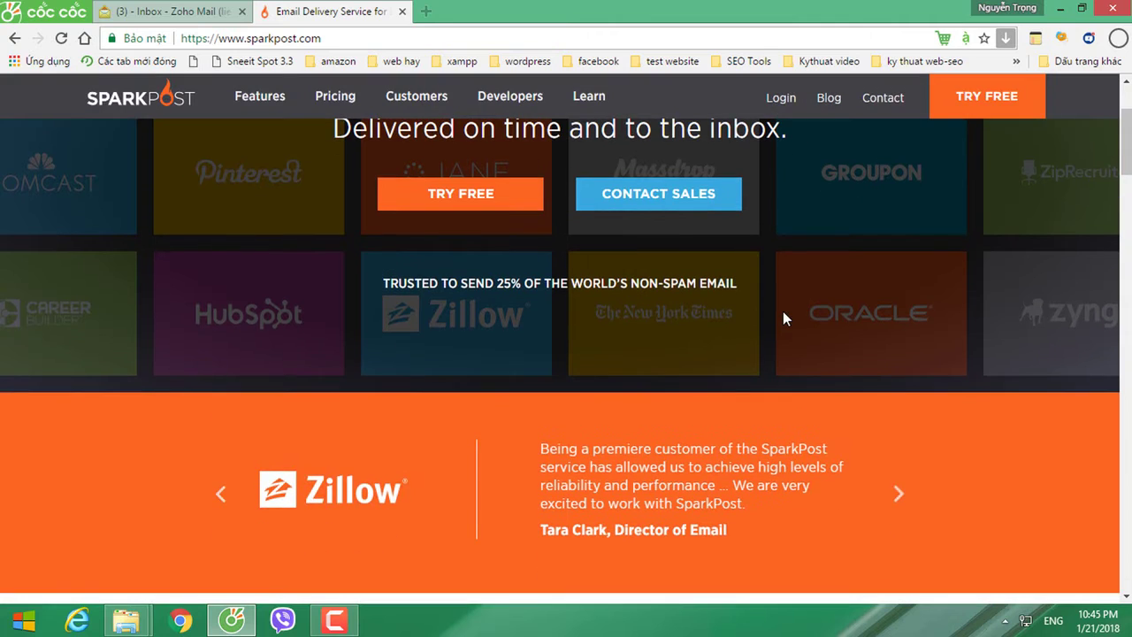
scroll(769, 312, "up", 2)
left_click(338, 106)
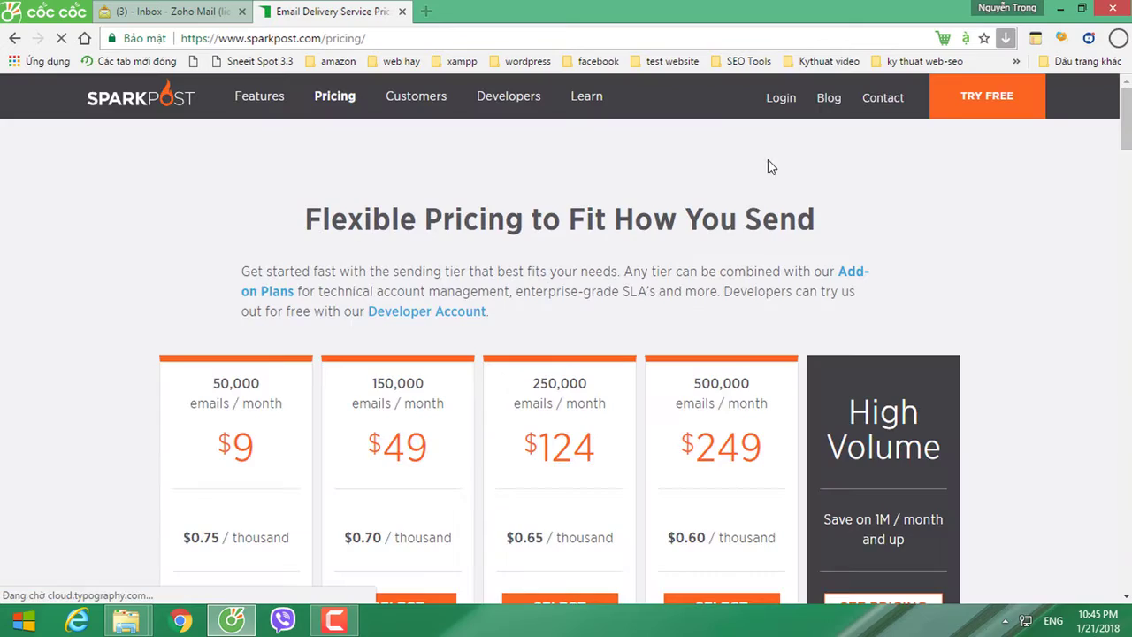
scroll(624, 346, "down", 2)
left_click(266, 285)
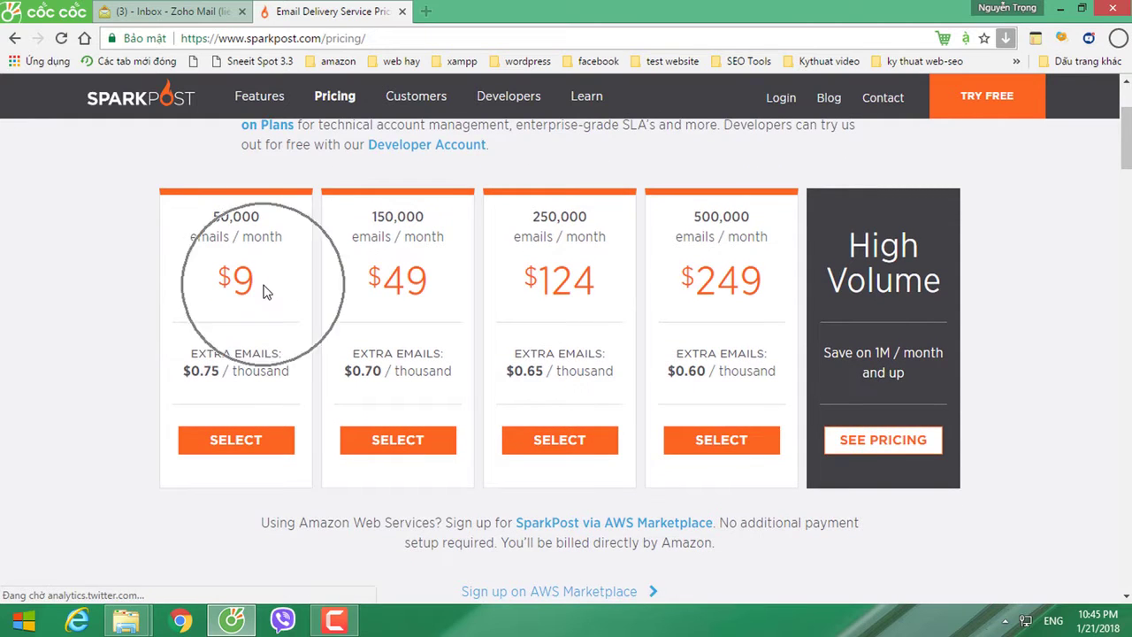
scroll(412, 363, "down", 6)
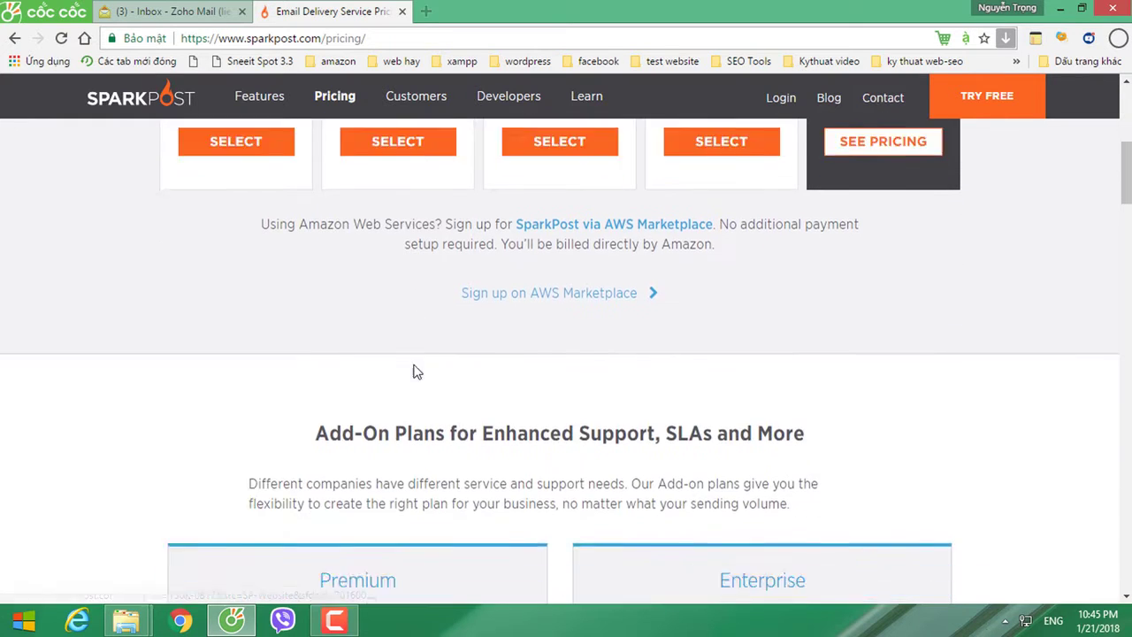
scroll(415, 365, "down", 1)
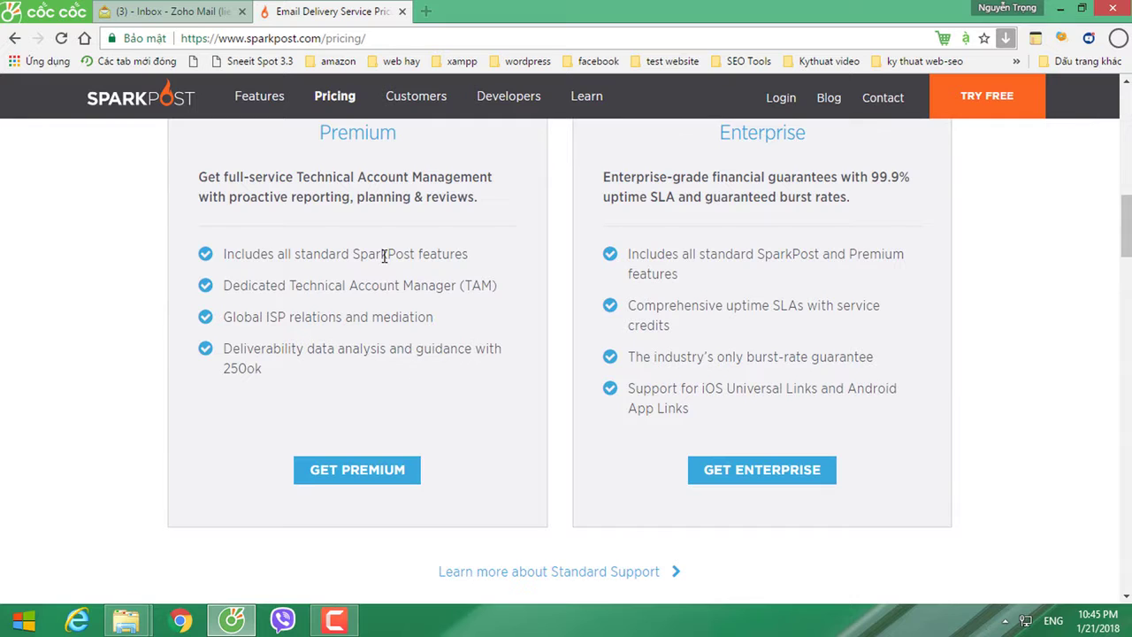
Step: Review the pricing feature table, then start signing up with TRY FREE
left_click(470, 348)
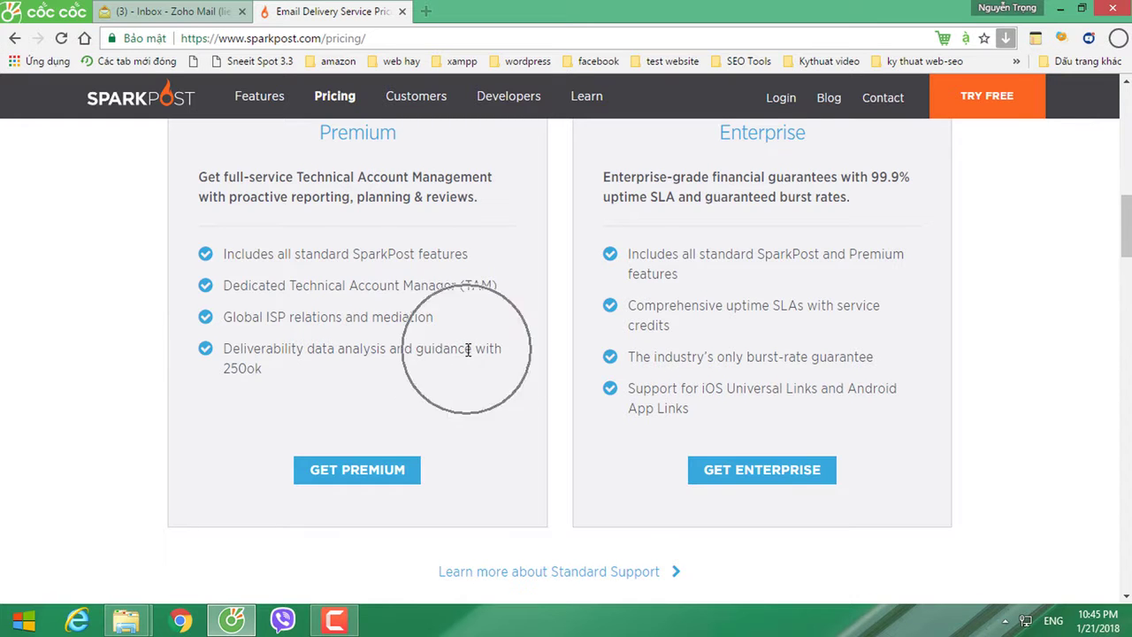
scroll(470, 354, "down", 4)
scroll(470, 361, "down", 5)
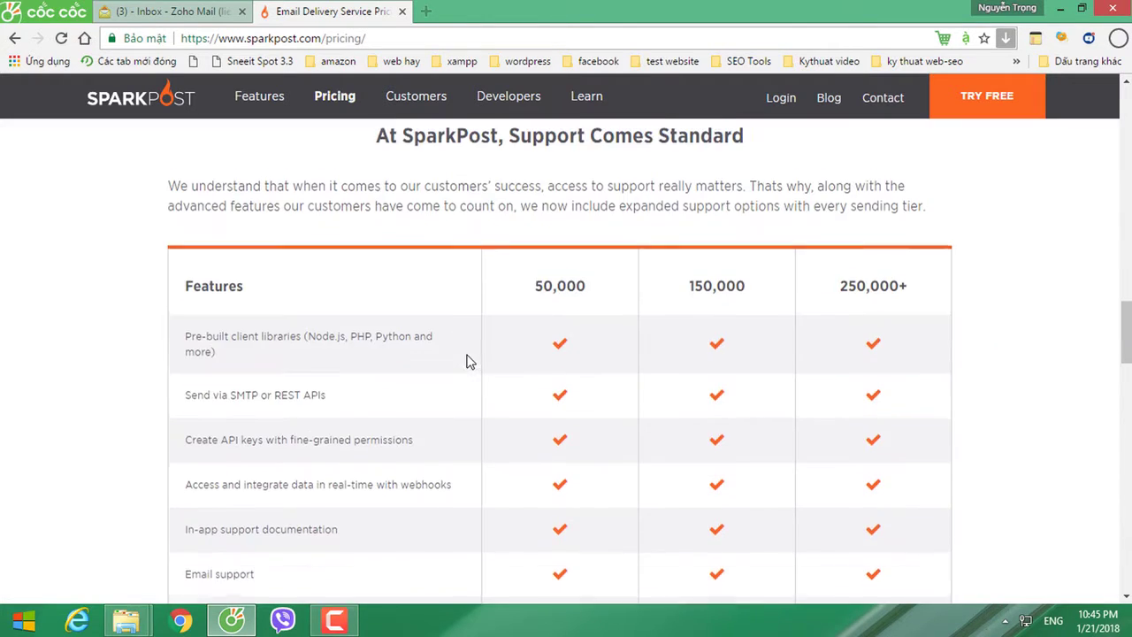
scroll(470, 360, "down", 6)
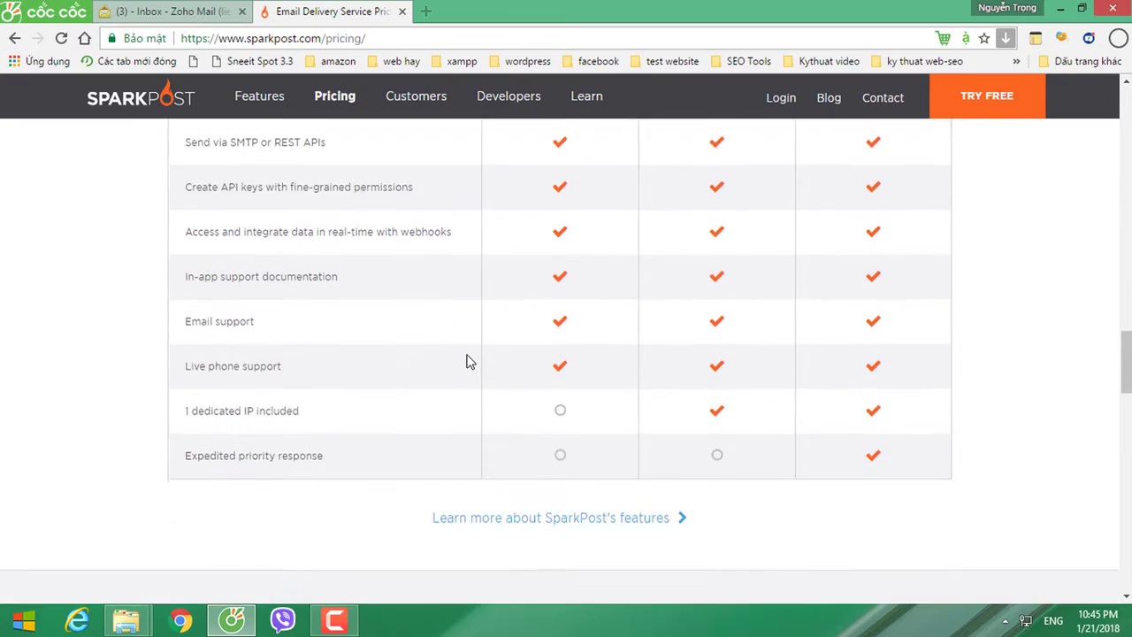
scroll(471, 362, "up", 15)
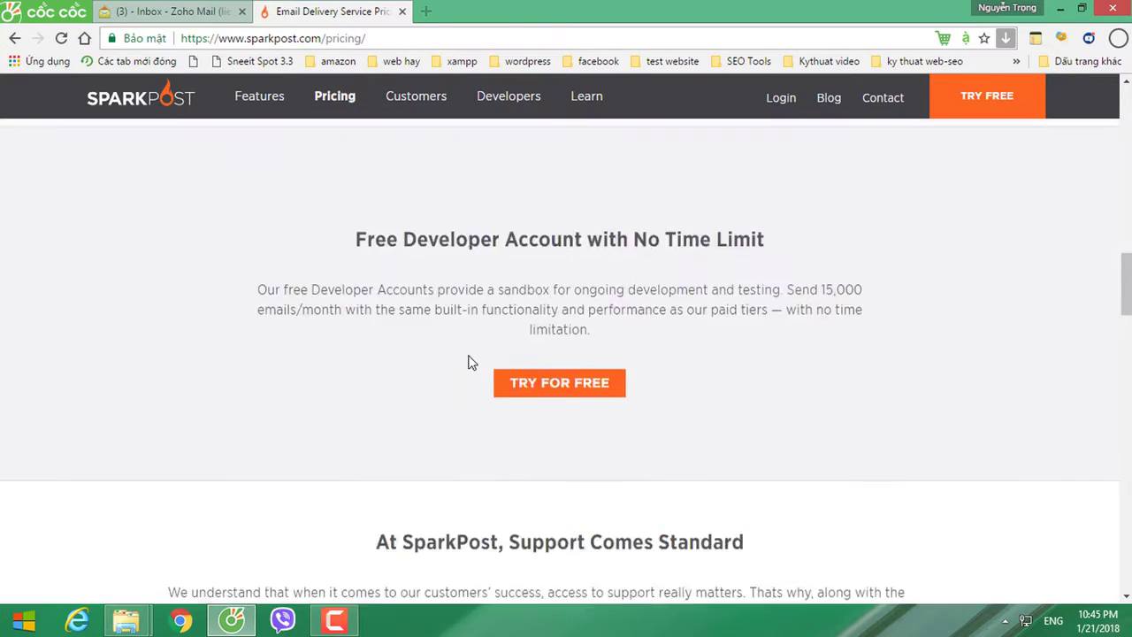
scroll(470, 361, "up", 9)
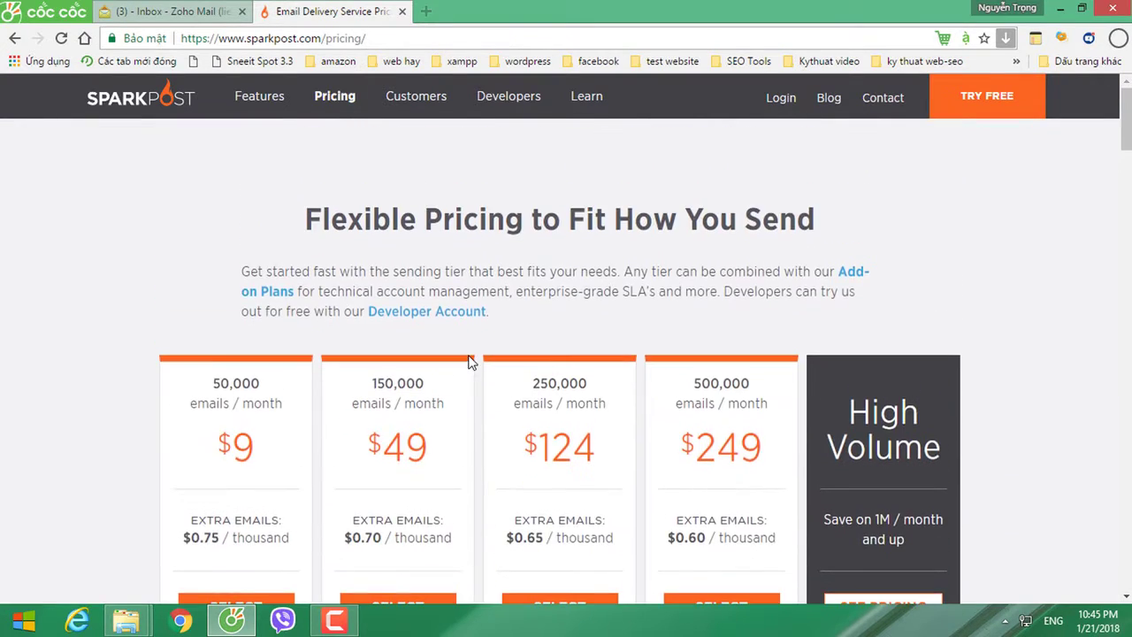
left_click(970, 106)
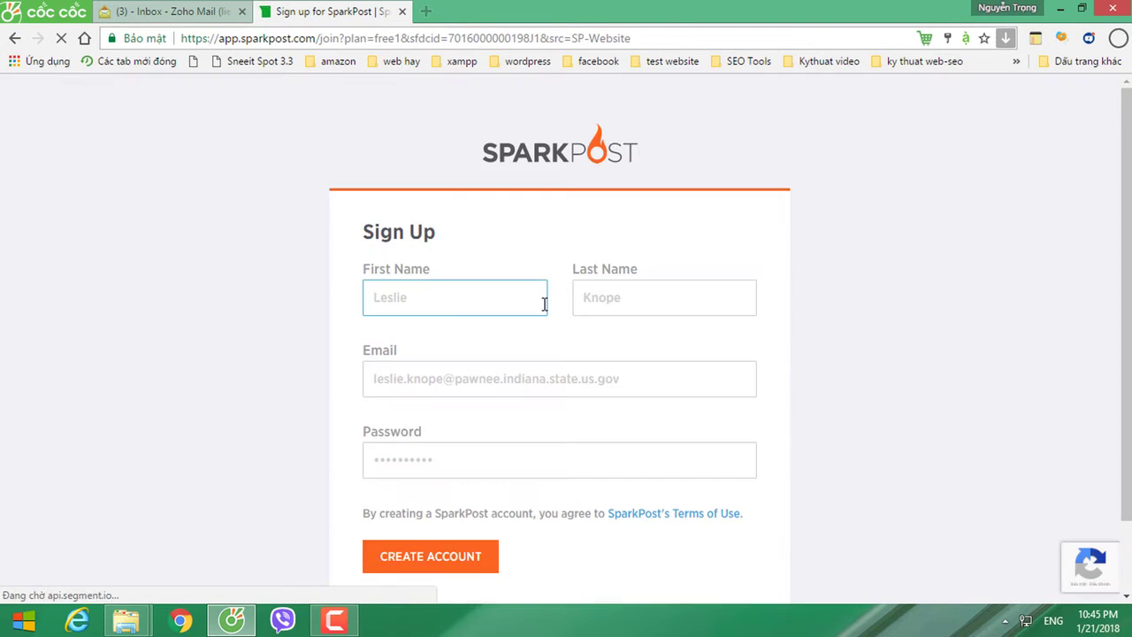
Step: Enter the user's first name and last name on the Sign Up form
scroll(543, 301, "down", 1)
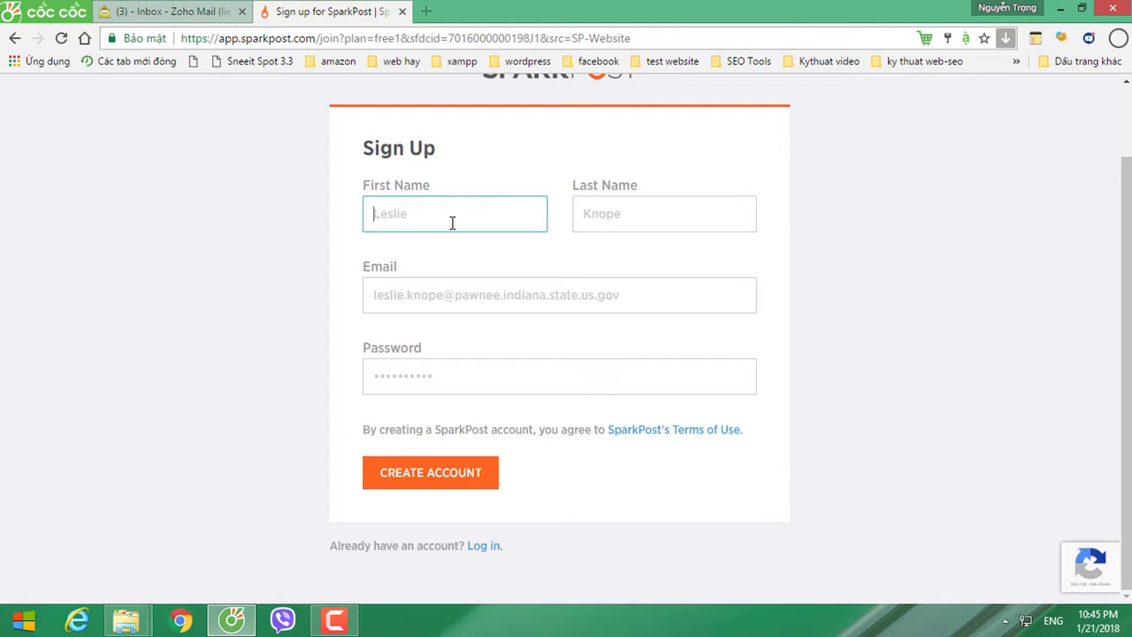
key("Tab")
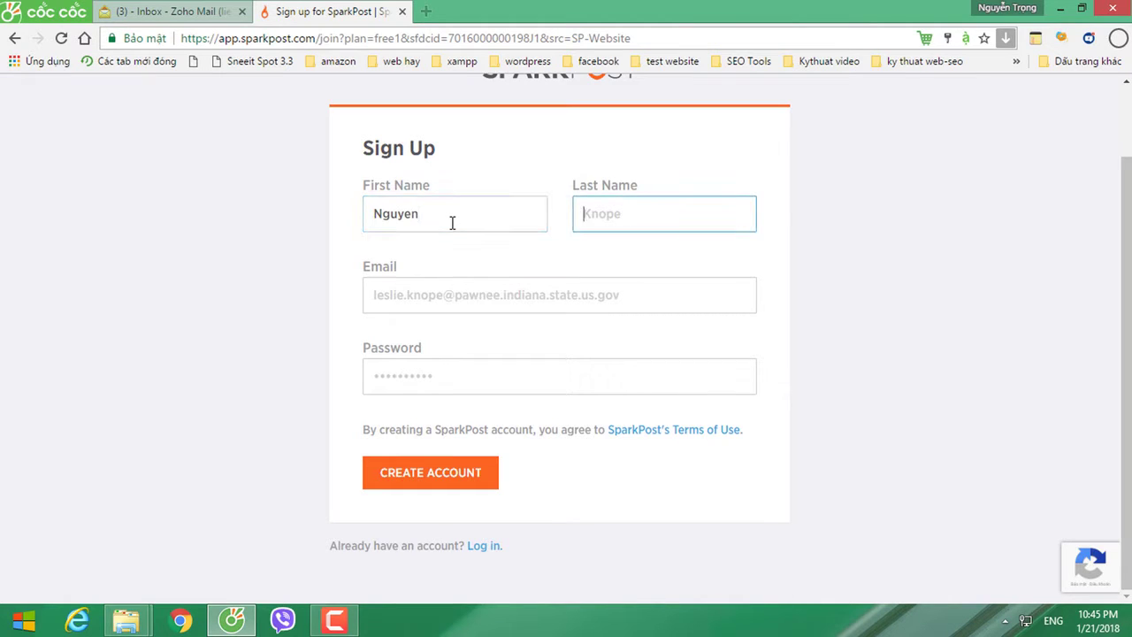
left_click(455, 294)
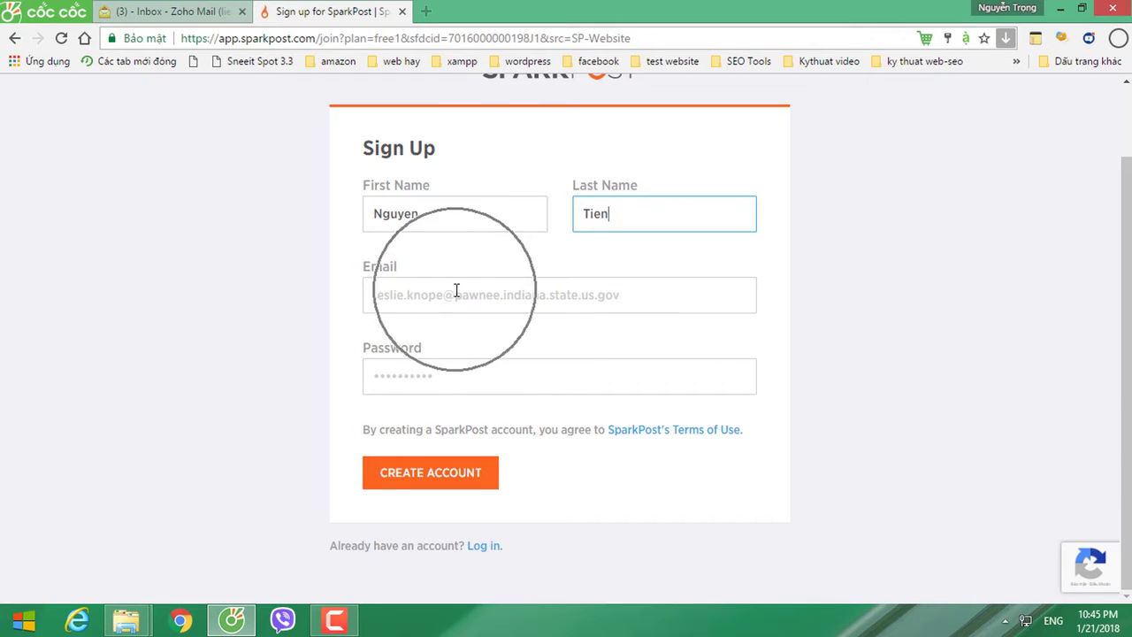
Step: Copy the Zoho Mail account's email address from its profile panel and return to SparkPost
left_click(191, 11)
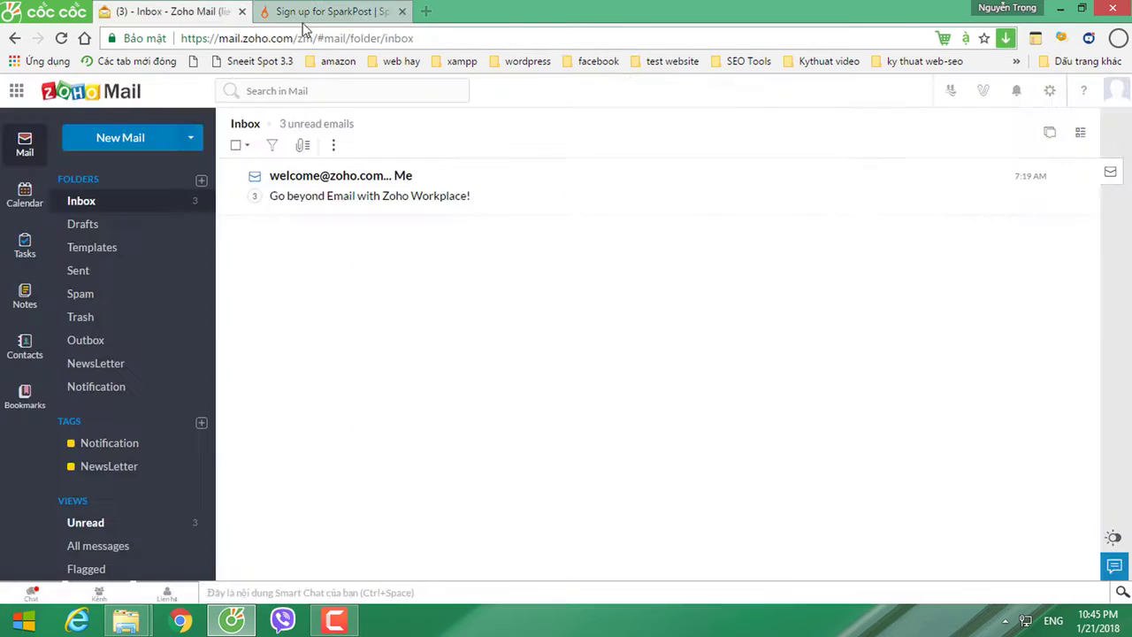
left_click(1111, 99)
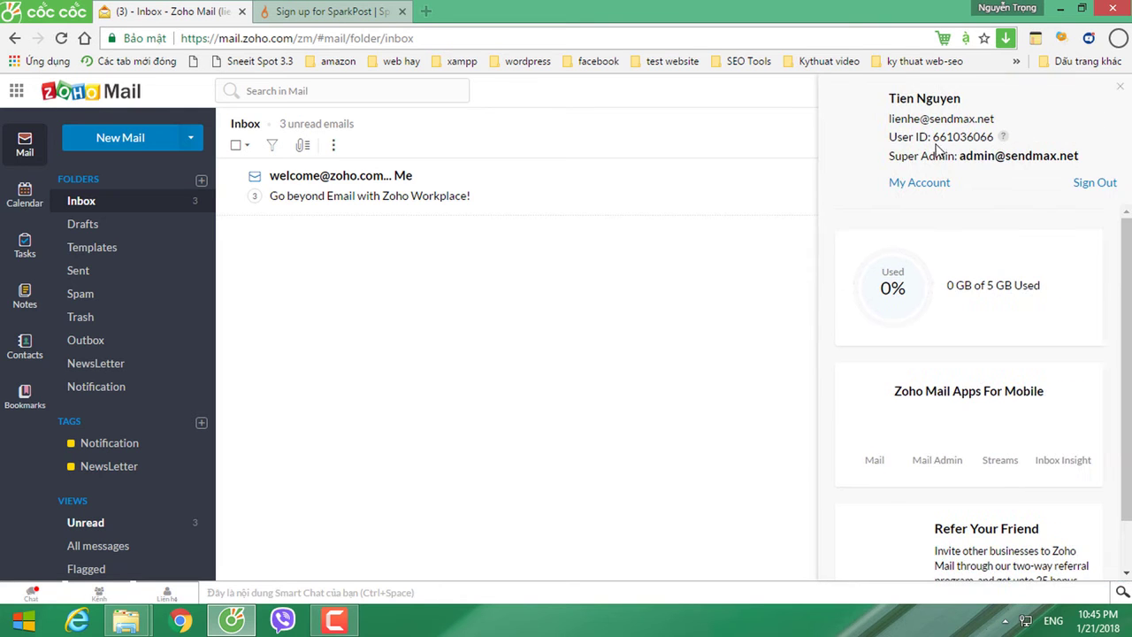
left_click_drag(890, 120, 1007, 122)
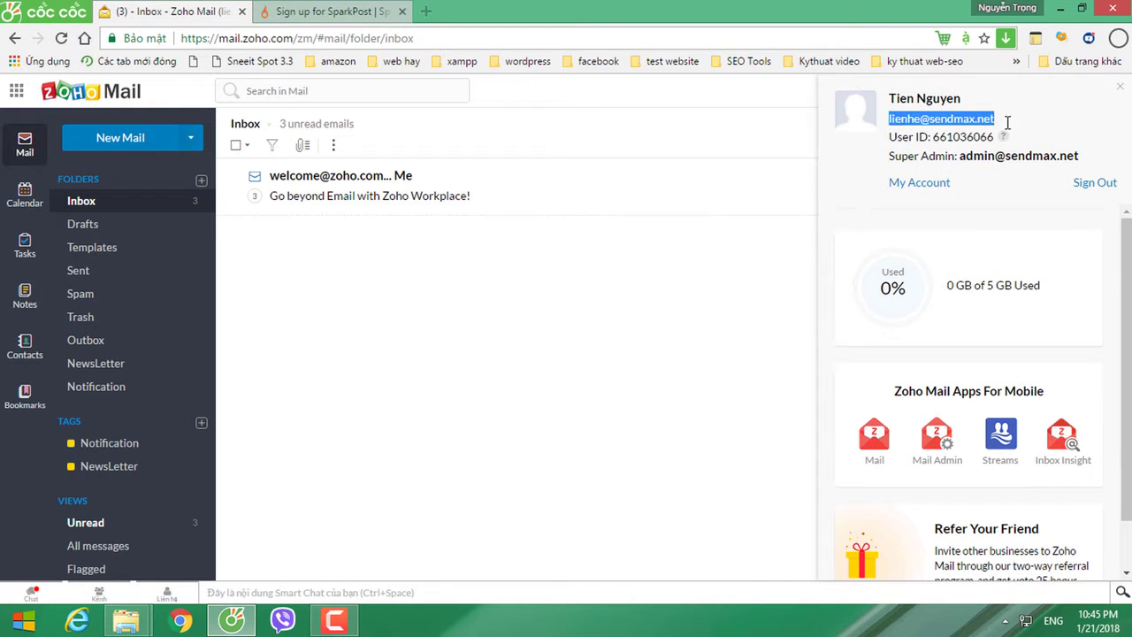
key("ctrl+c")
left_click(362, 13)
Step: Paste the copied email, enter an account password, and create the SparkPost account
left_click(431, 294)
key("ctrl+v")
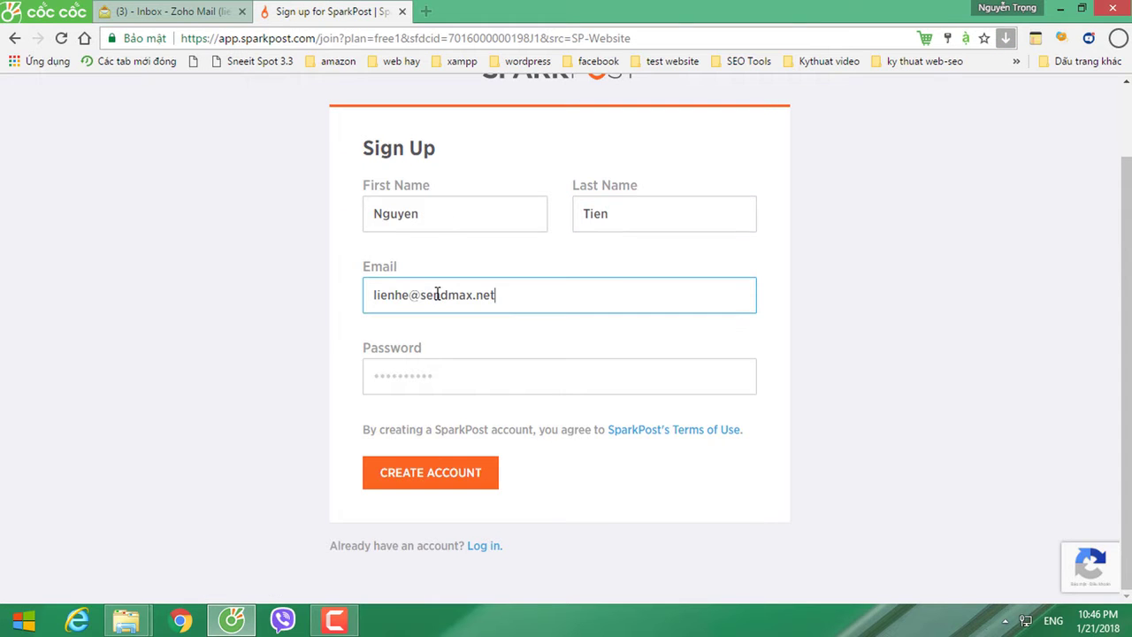
left_click(420, 377)
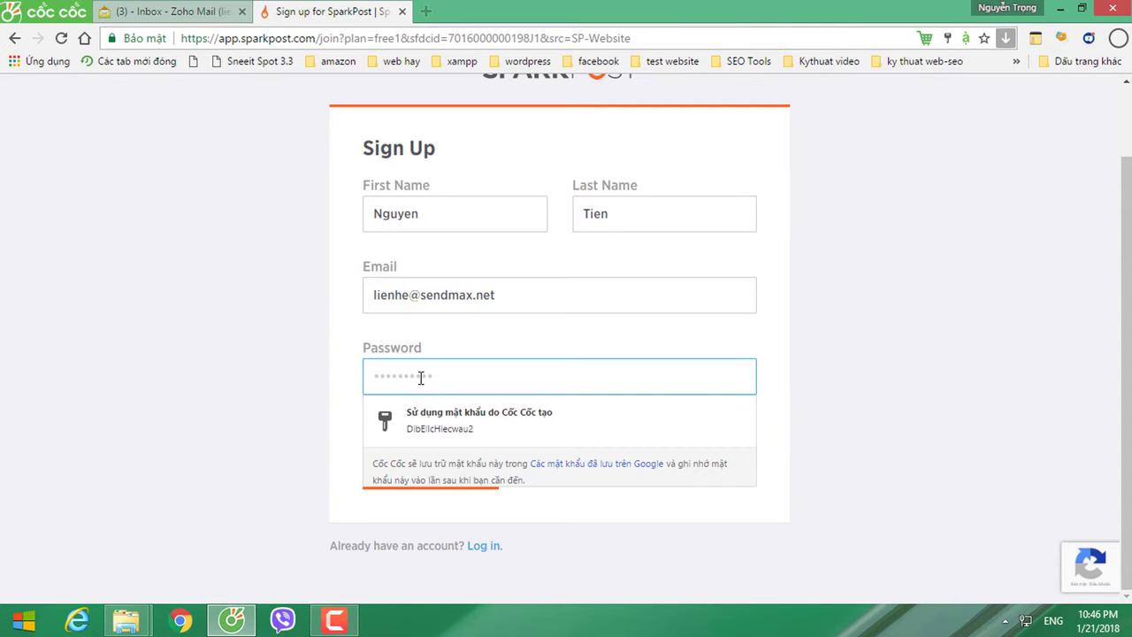
type("••••••")
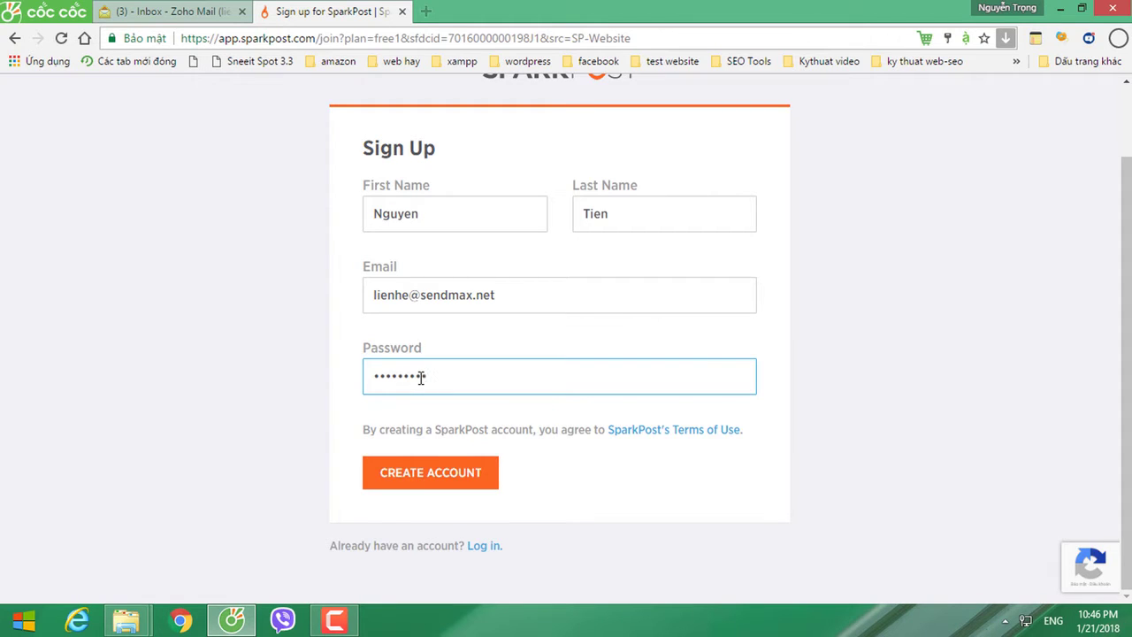
key("BackSpace")
key("BackSpace")
key("BackSpace")
key("BackSpace")
key("BackSpace")
key("BackSpace")
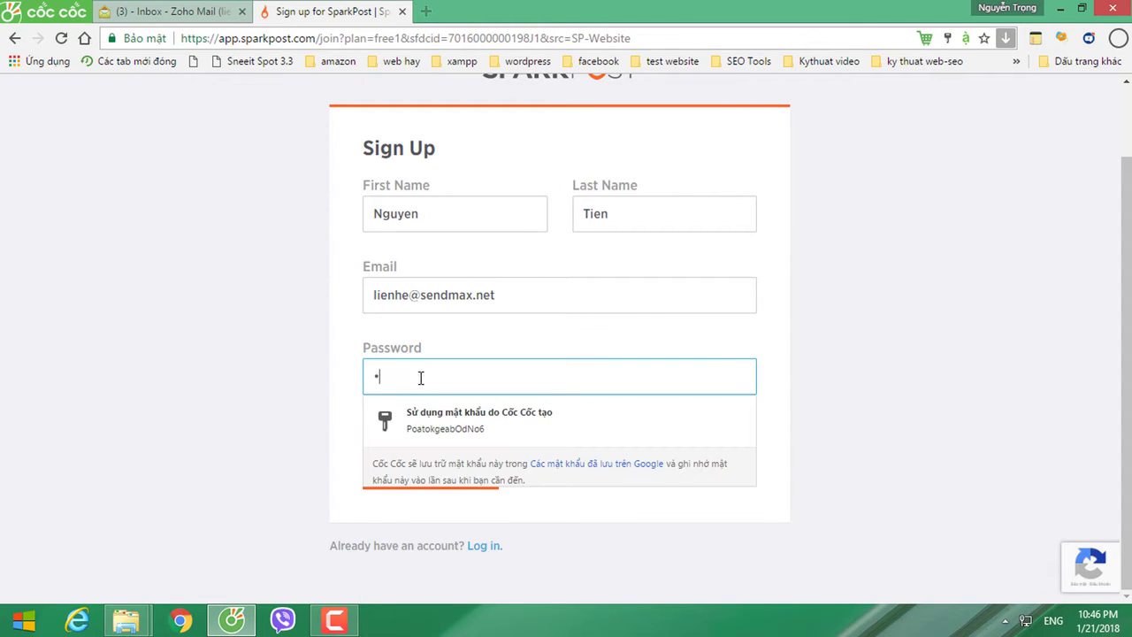
type("••••••")
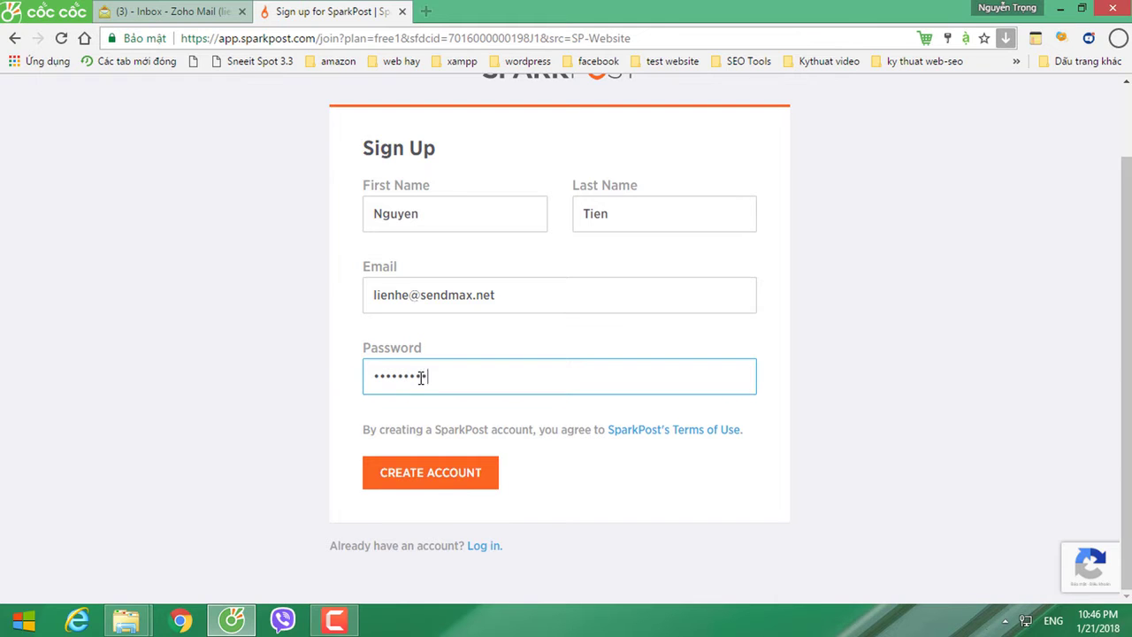
left_click(411, 478)
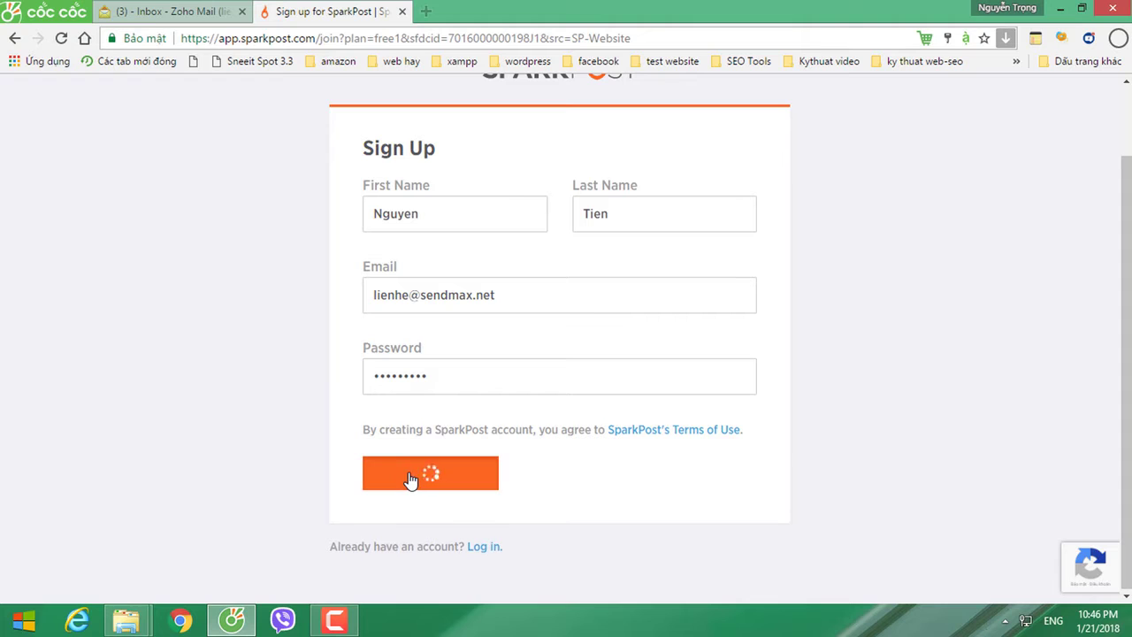
left_click(412, 478)
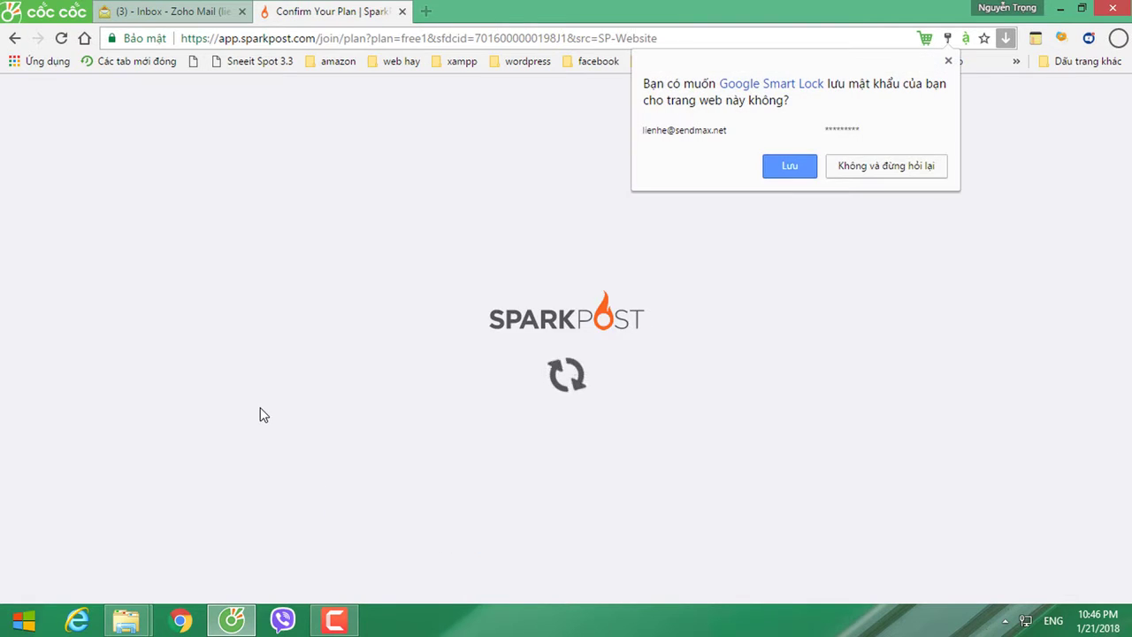
Step: Save the password in the browser and read the Confirm Your Plan note
left_click(787, 165)
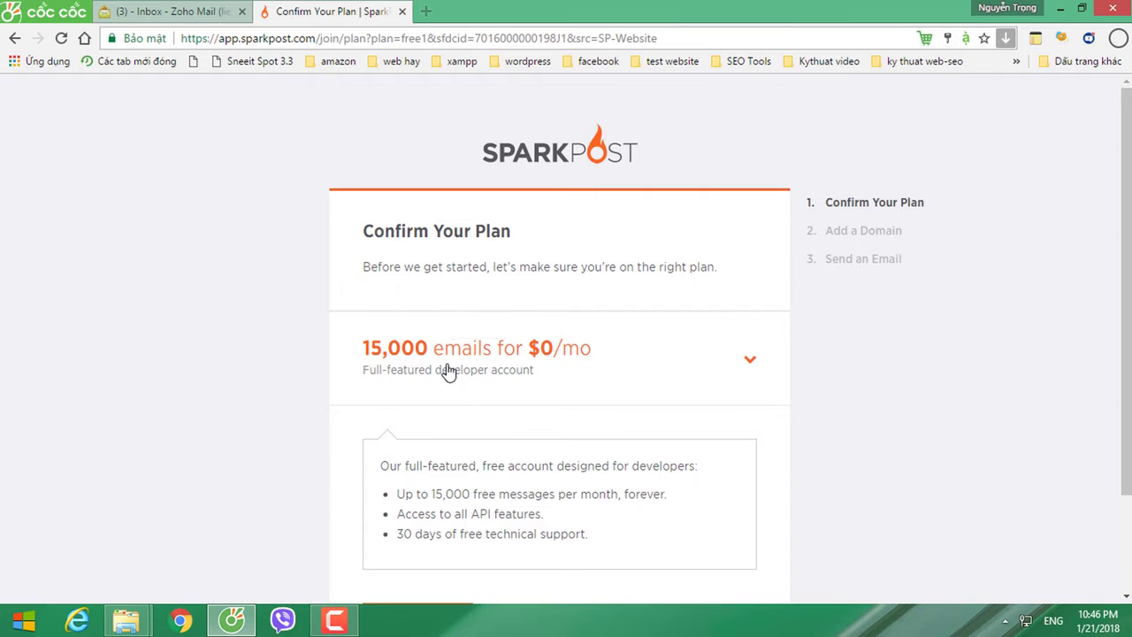
scroll(444, 374, "down", 1)
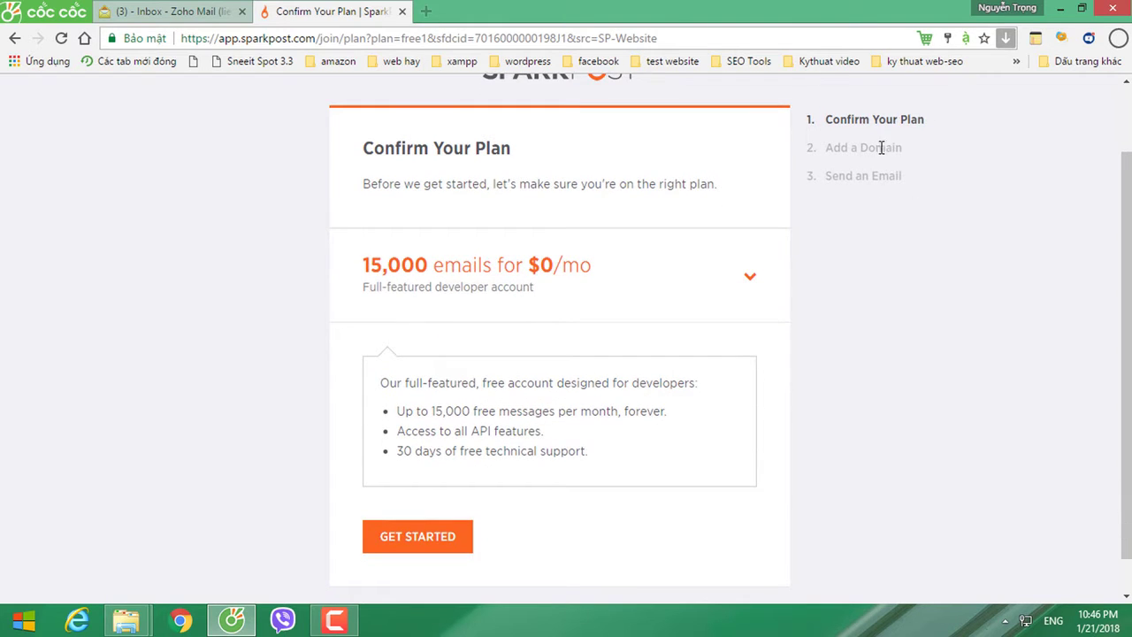
left_click(869, 172)
left_click_drag(466, 189, 696, 185)
left_click(607, 187)
left_click(691, 228)
Step: Keep the free 15,000 emails per month plan from the plan list
left_click(542, 287)
scroll(481, 470, "down", 5)
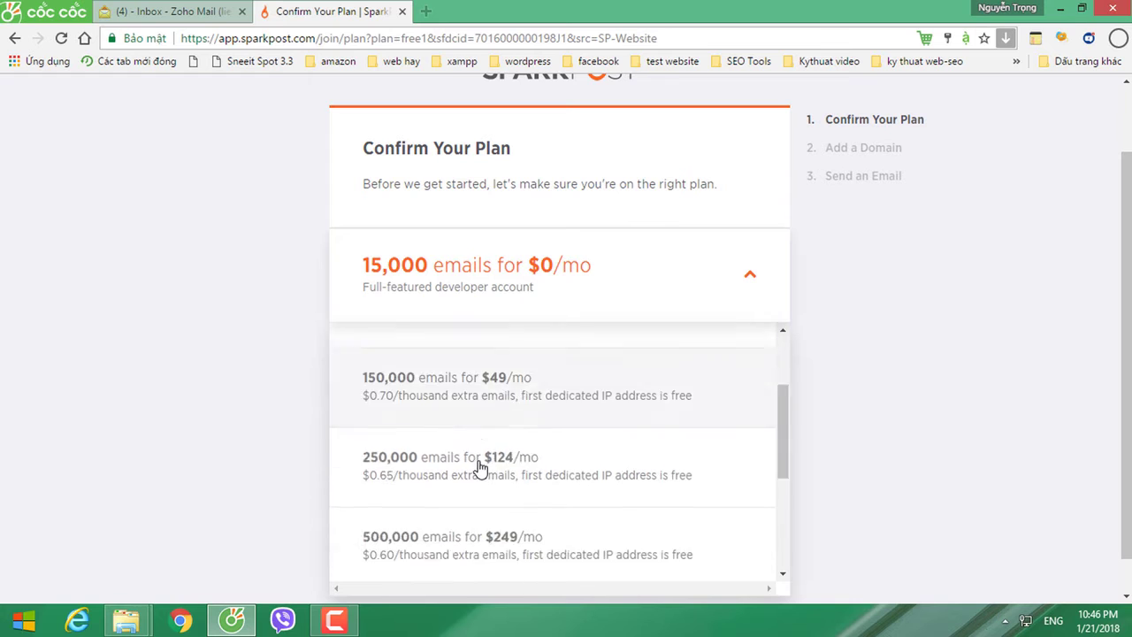
scroll(476, 471, "up", 4)
scroll(476, 472, "up", 1)
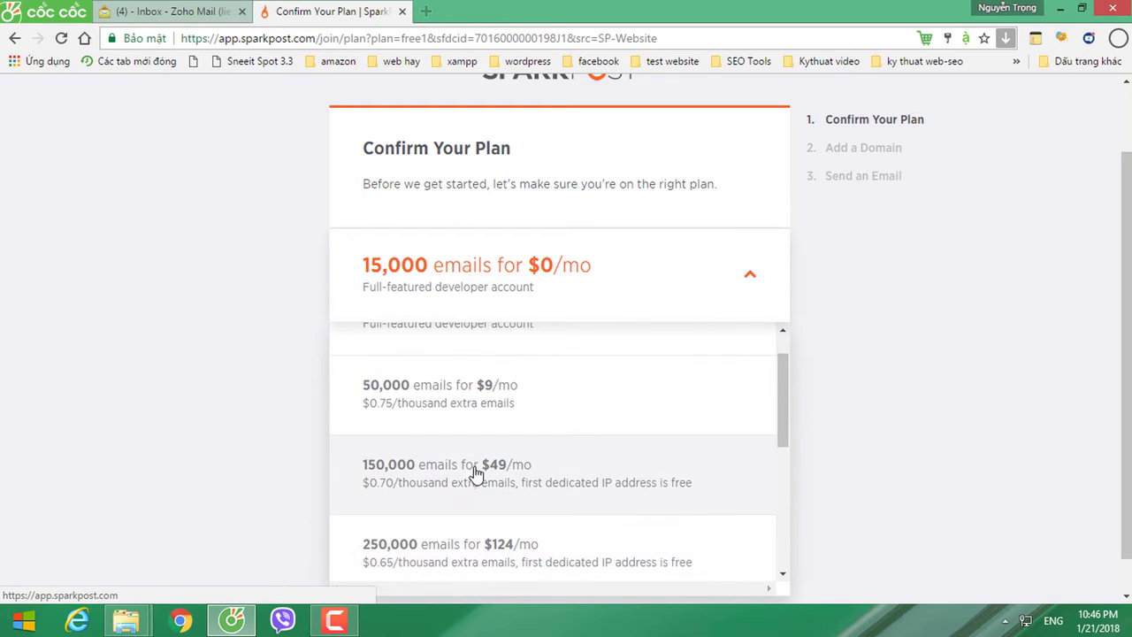
left_click(225, 377)
Step: Review the free plan's features (15,000 messages, all API features, support) and get started
scroll(371, 433, "down", 1)
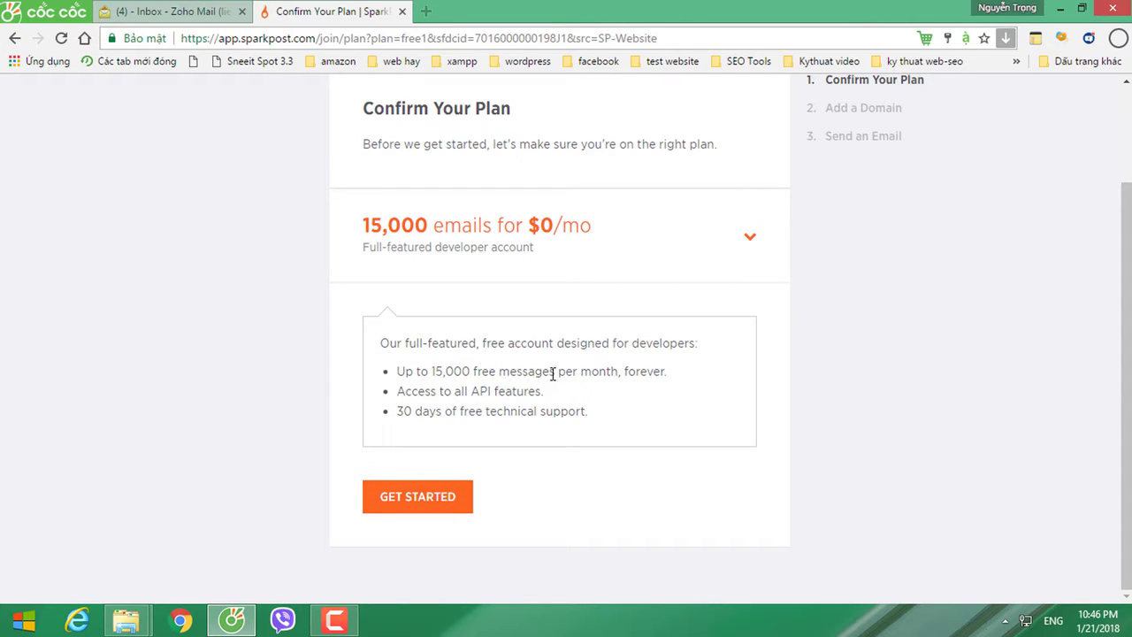
left_click_drag(550, 375, 672, 374)
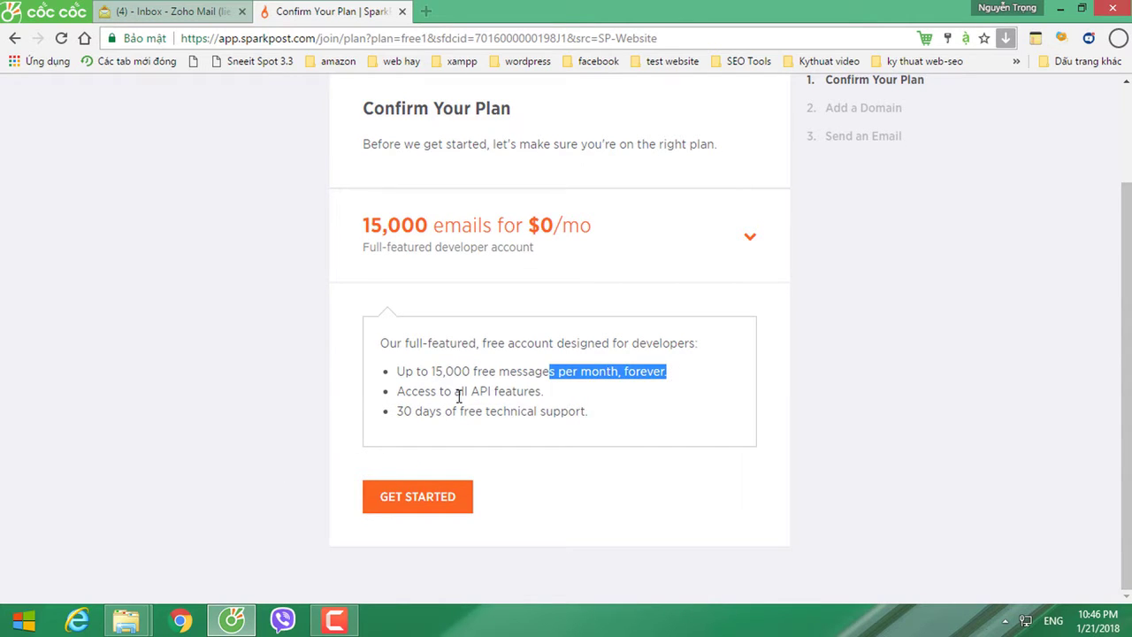
left_click_drag(457, 391, 539, 392)
left_click_drag(445, 411, 587, 411)
left_click(229, 402)
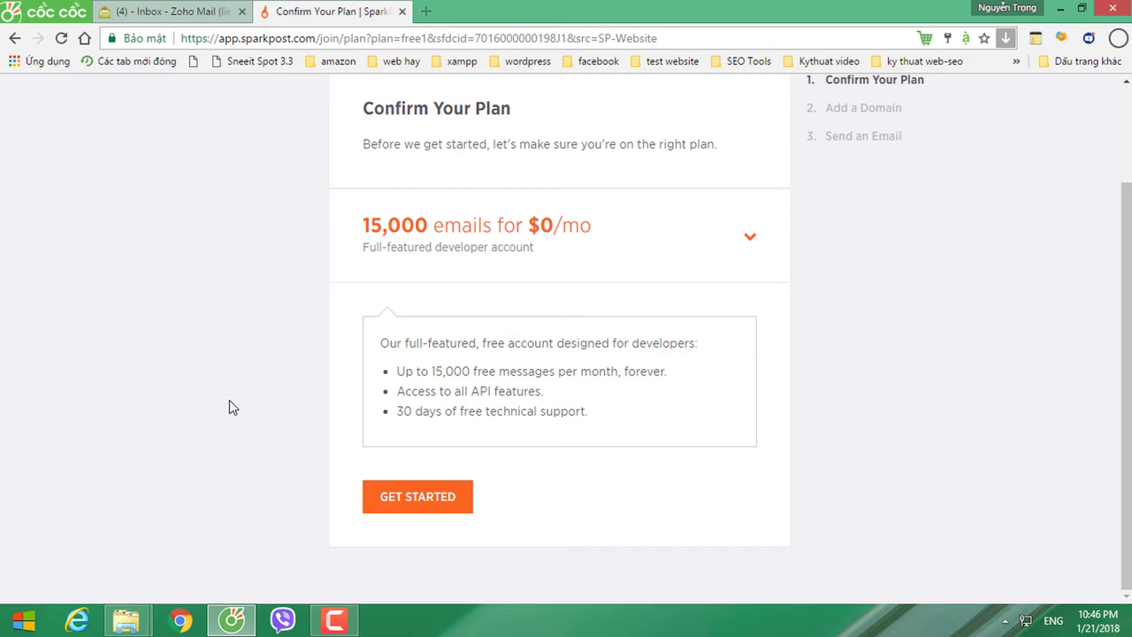
left_click(415, 496)
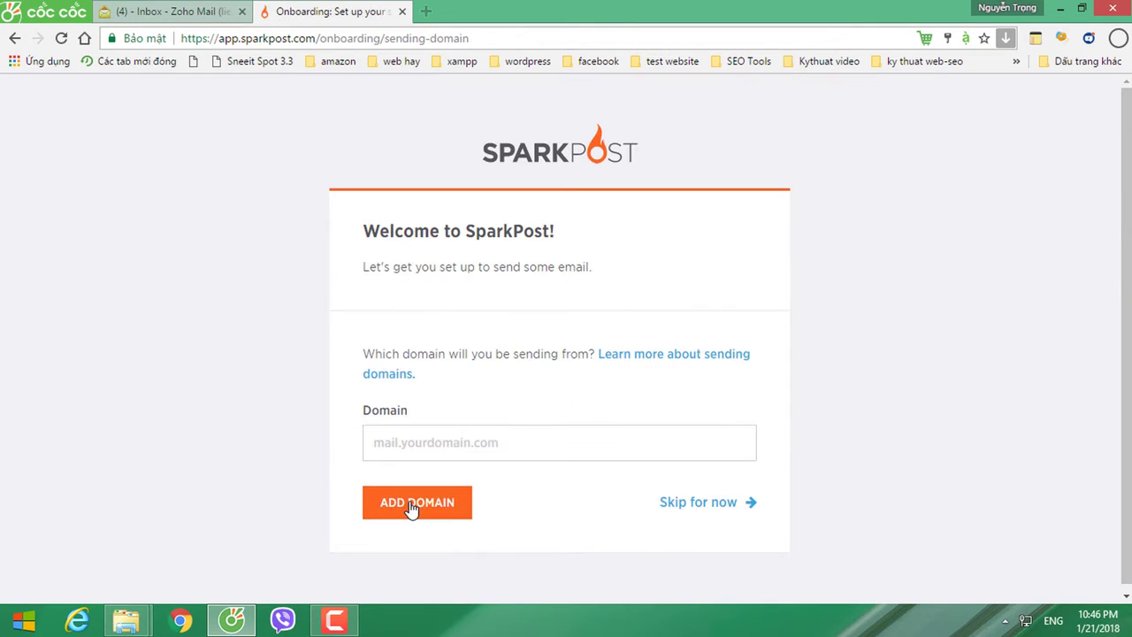
Step: Enter sp.sendmax.net as the domain, copying sendmax.net from the Zoho Mail address
left_click(572, 442)
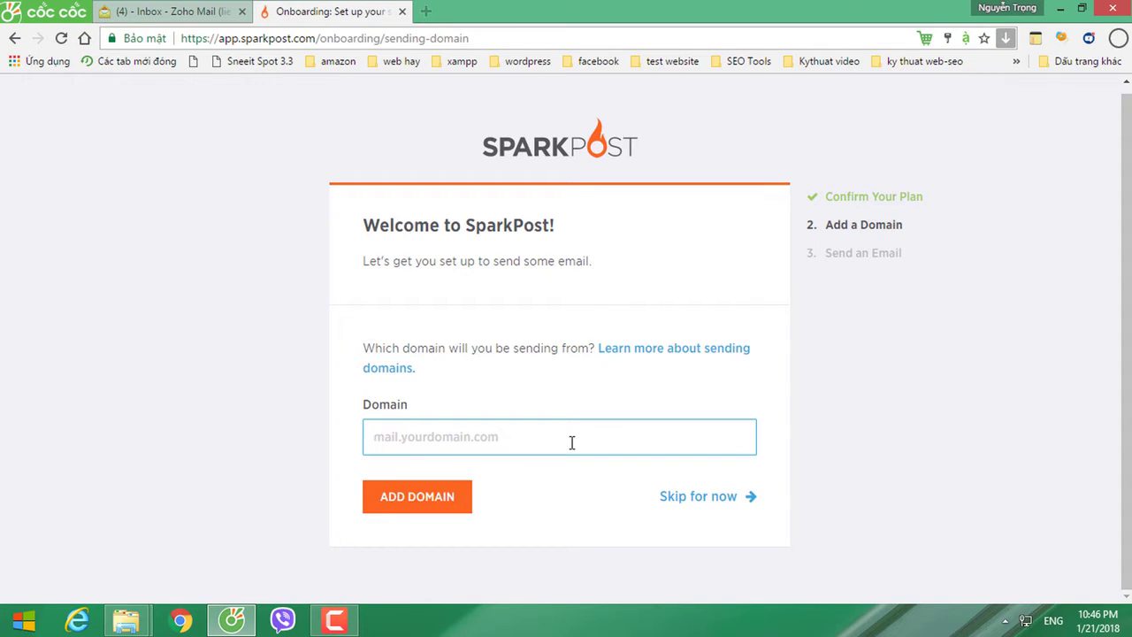
type("sp.")
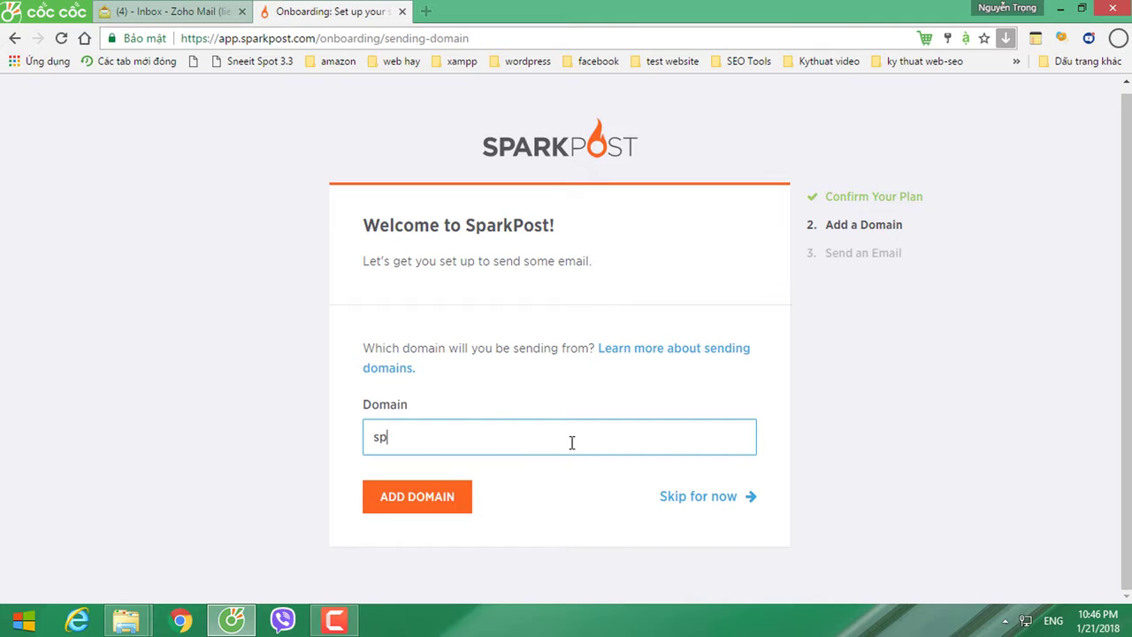
left_click(173, 10)
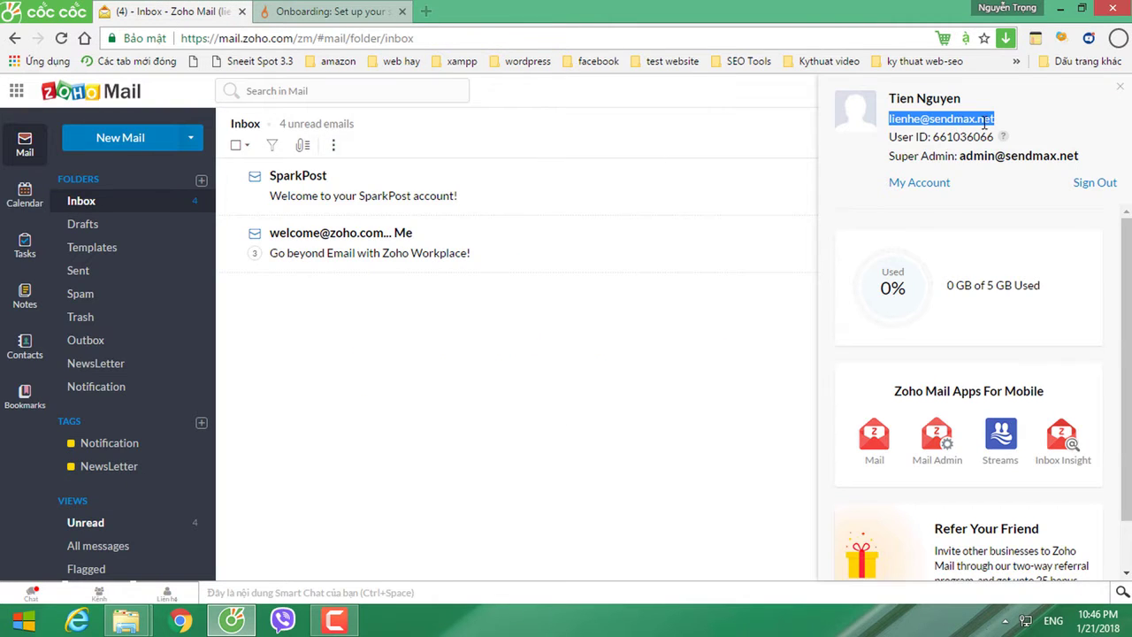
left_click_drag(1002, 125, 930, 120)
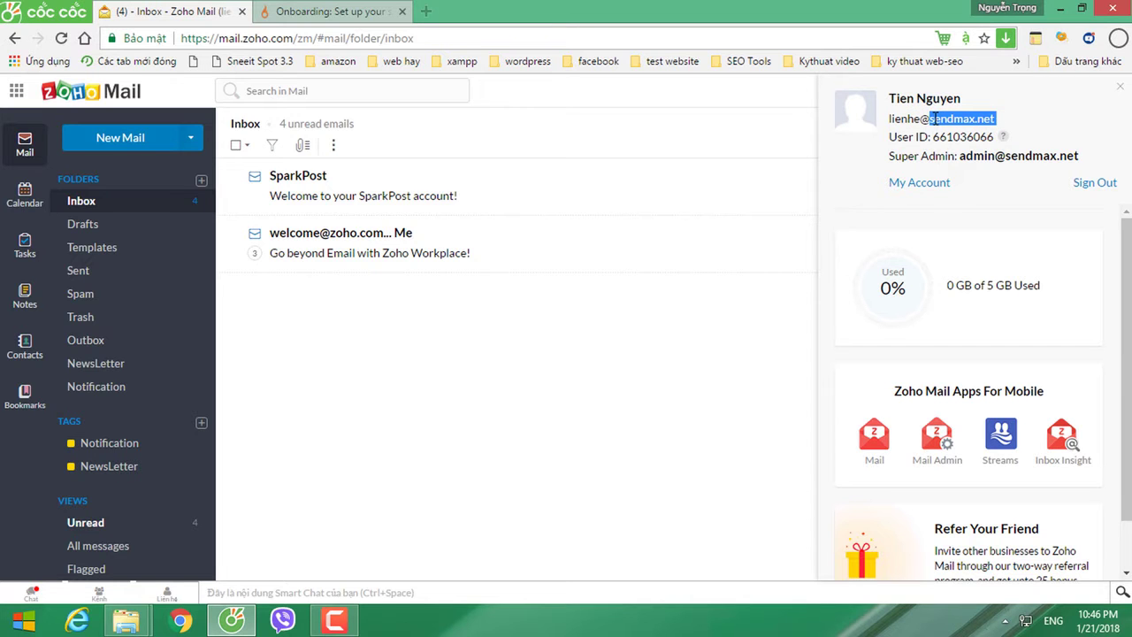
key("ctrl+c")
left_click(303, 12)
key("ctrl+v")
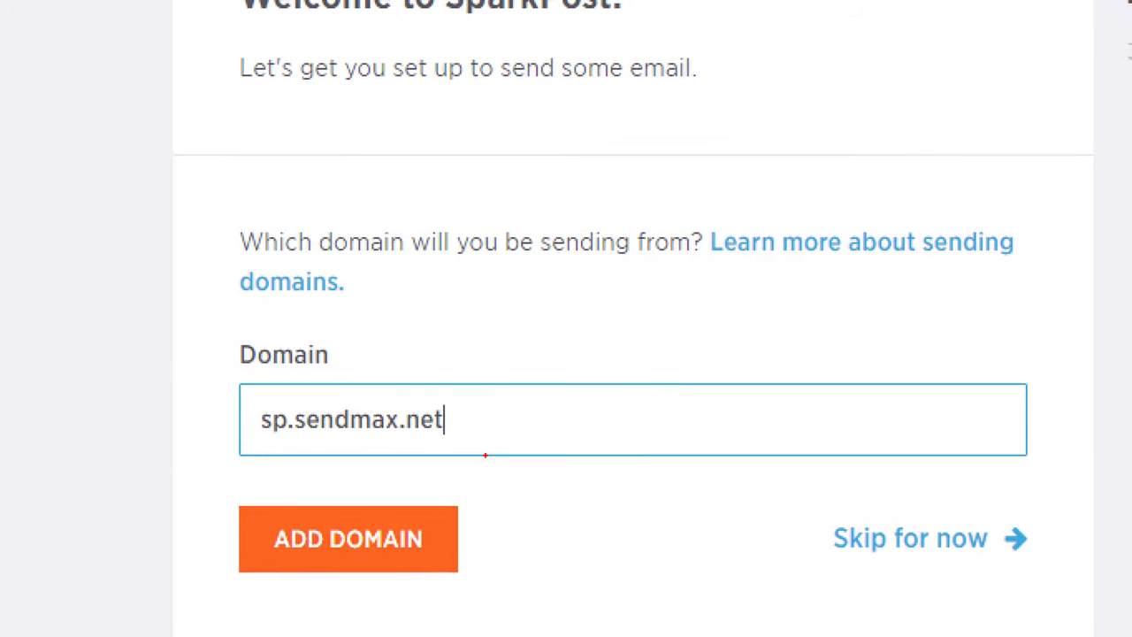
Step: Add sp.sendmax.net as the SparkPost sending domain
mouse_move(301, 435)
left_mouse_down()
mouse_move(433, 435)
mouse_move(375, 397)
mouse_move(299, 399)
left_mouse_up()
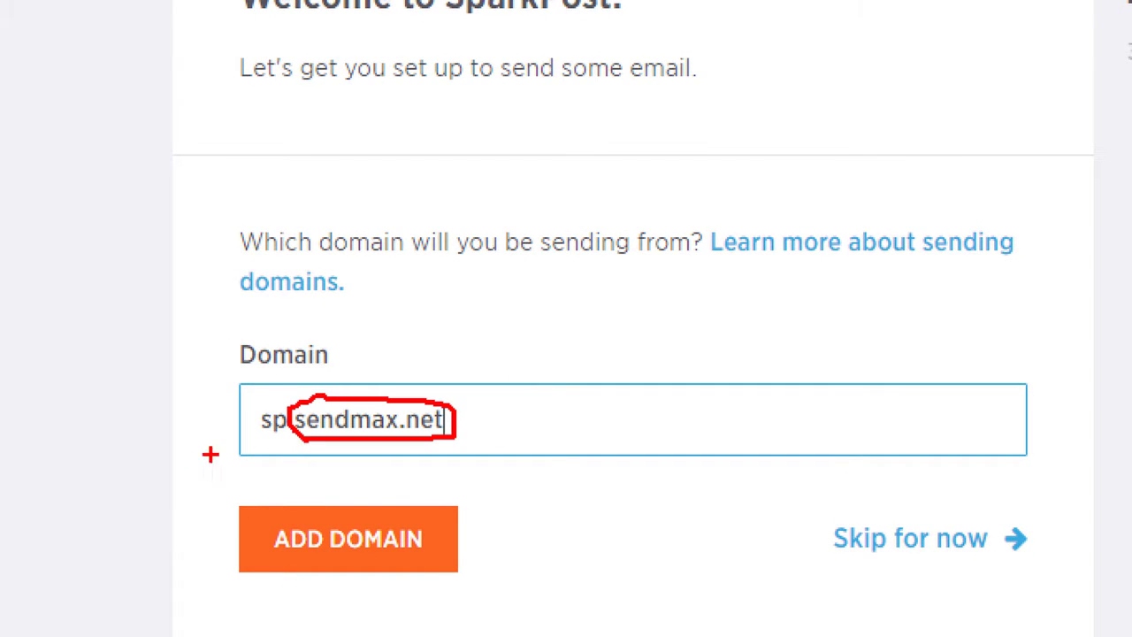
left_click_drag(144, 501, 266, 443)
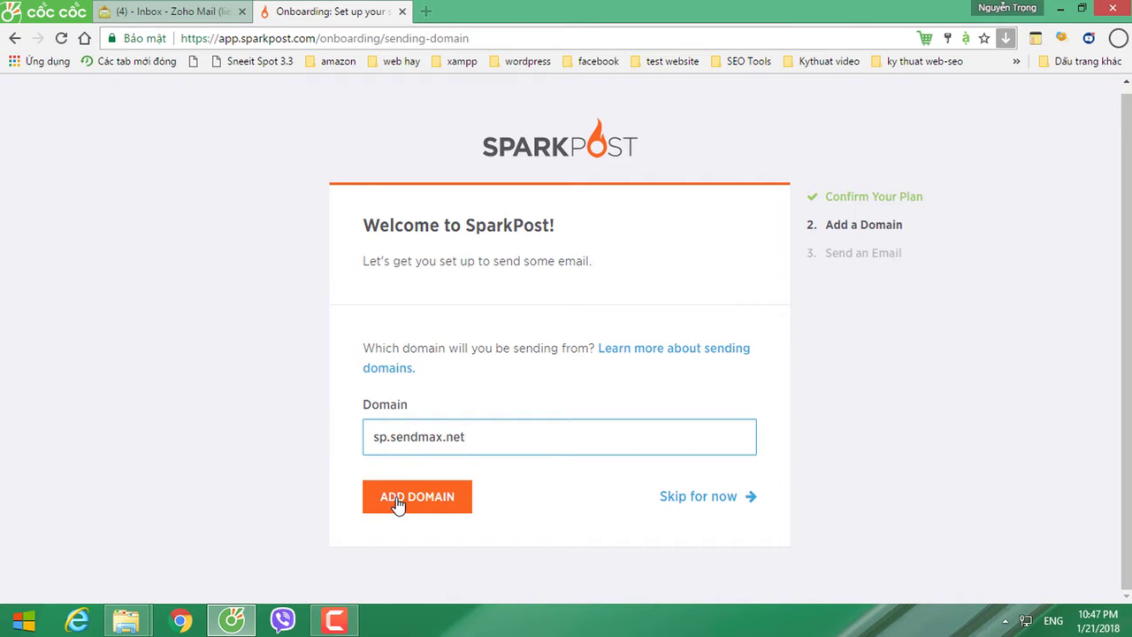
left_click(398, 503)
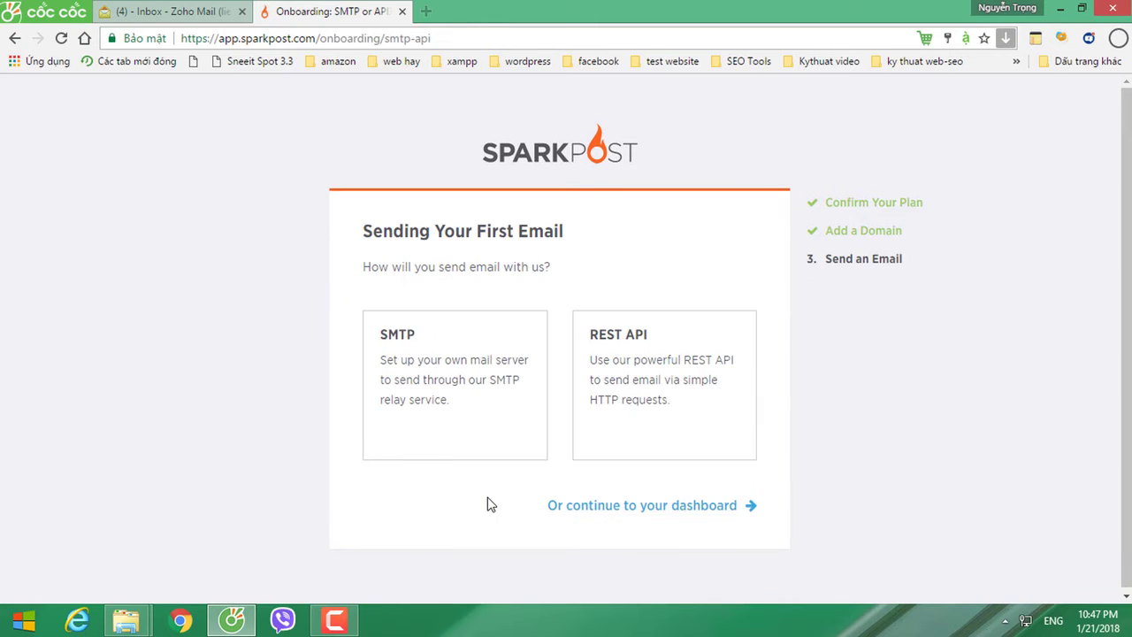
Step: Choose SMTP relay, review the port 587 STARTTLS credentials, and continue to the dashboard
left_click(417, 364)
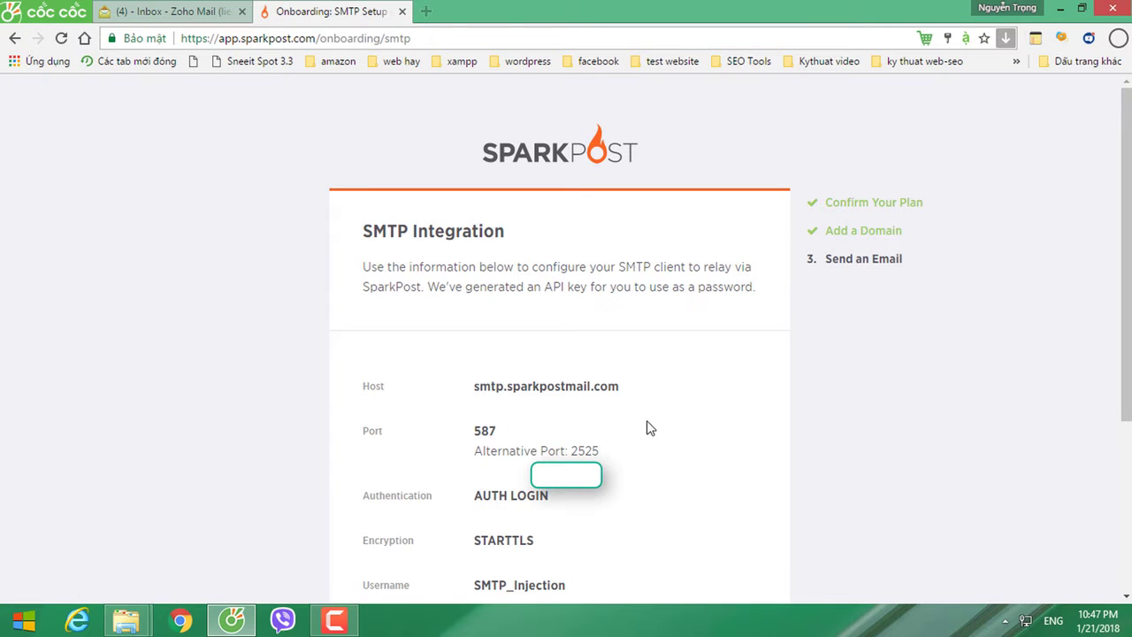
scroll(560, 283, "down", 2)
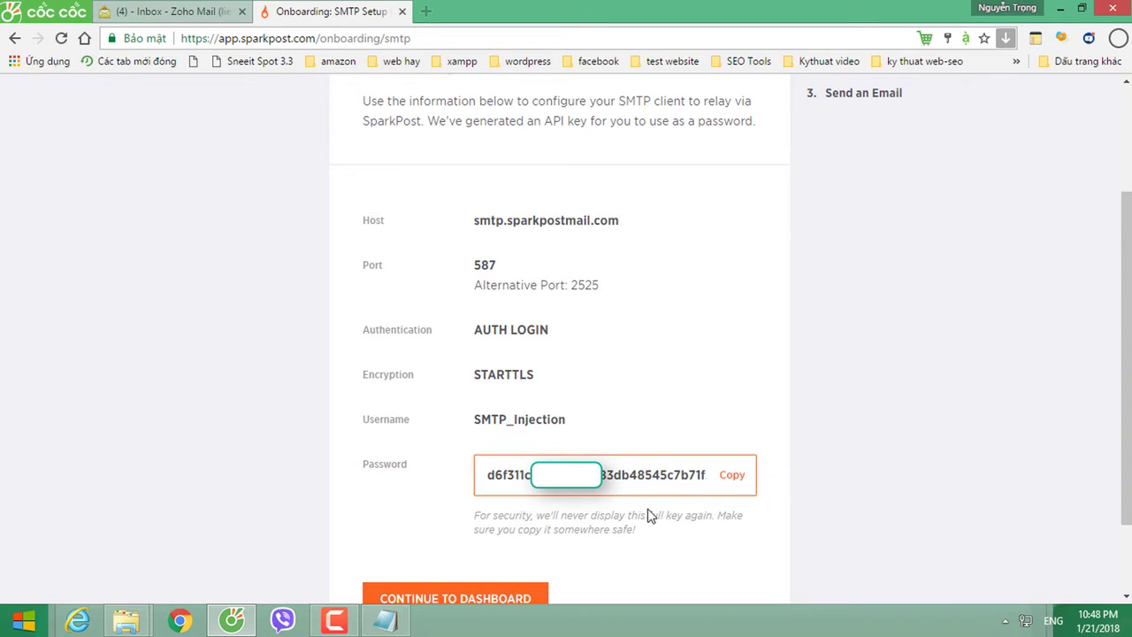
left_click(501, 601)
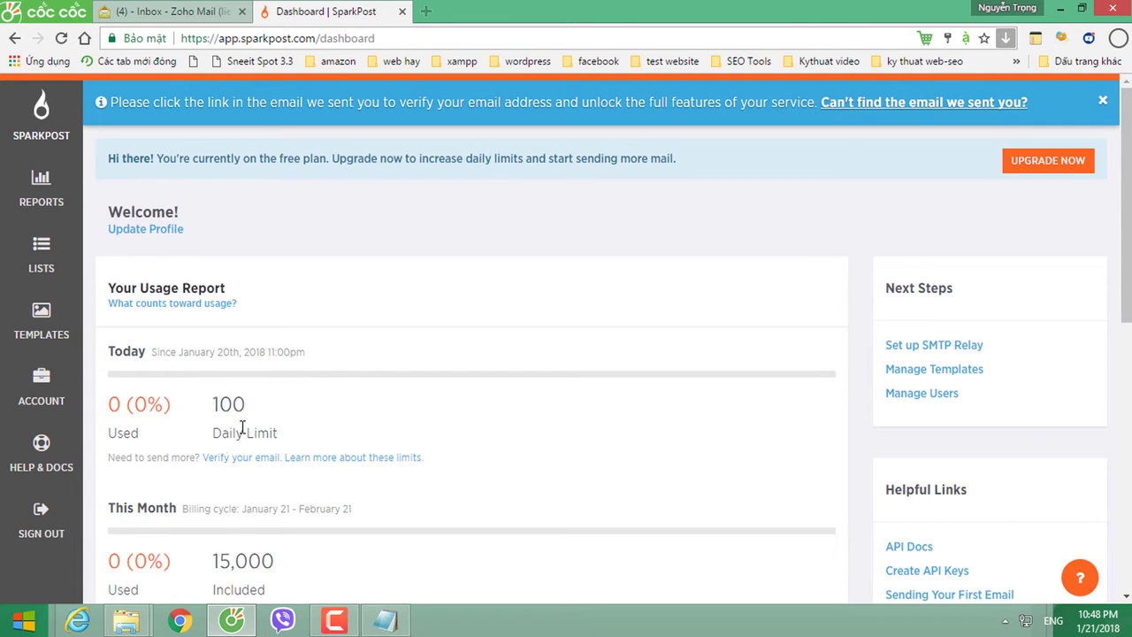
Step: Review the dashboard progress checklist and email verification notice, then return to Zoho Mail
scroll(243, 429, "down", 3)
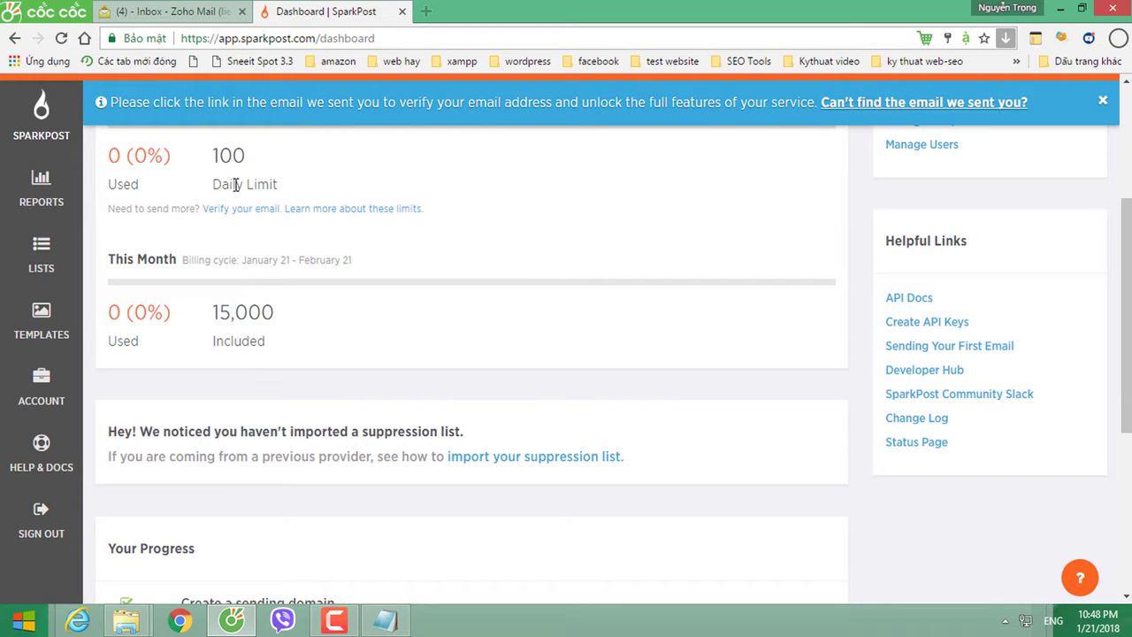
scroll(287, 452, "down", 4)
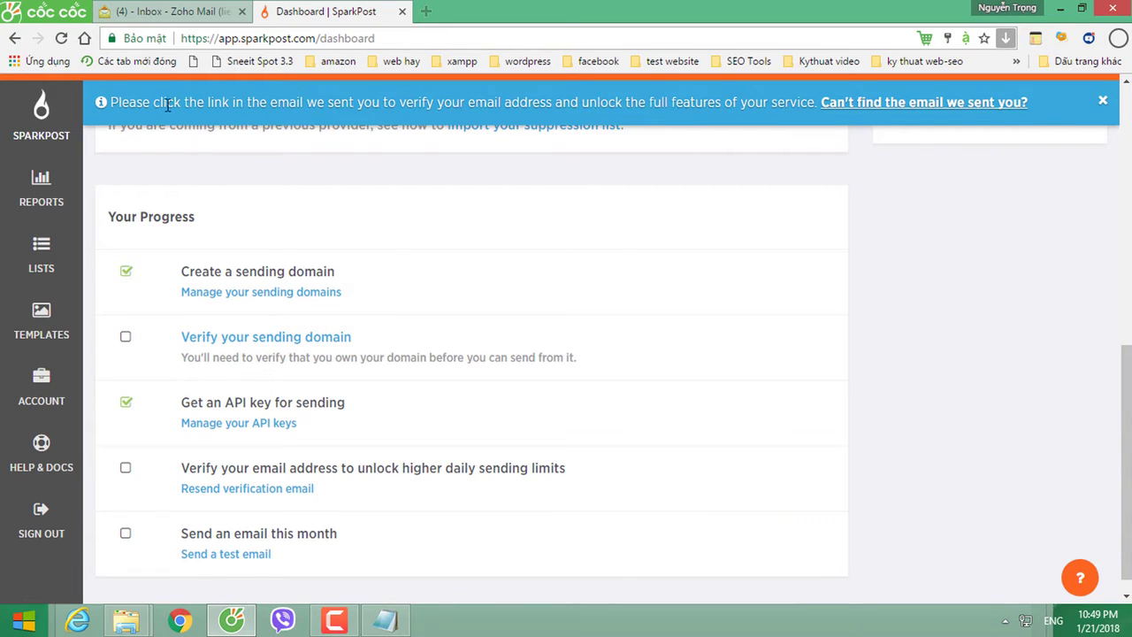
left_click_drag(143, 104, 765, 120)
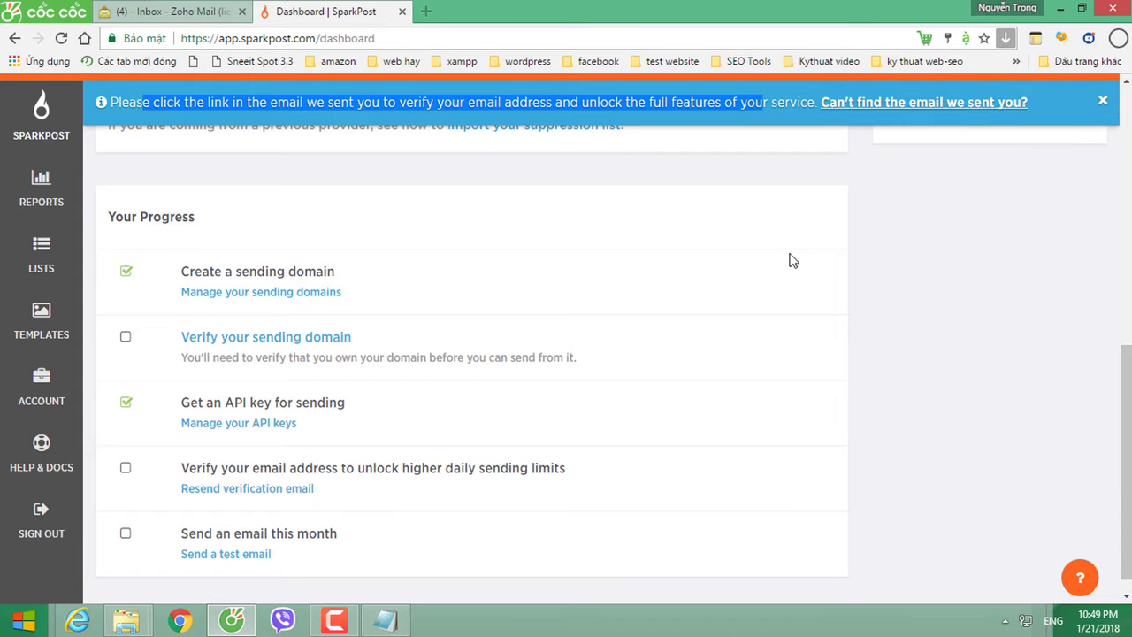
scroll(791, 260, "up", 5)
left_click(731, 103)
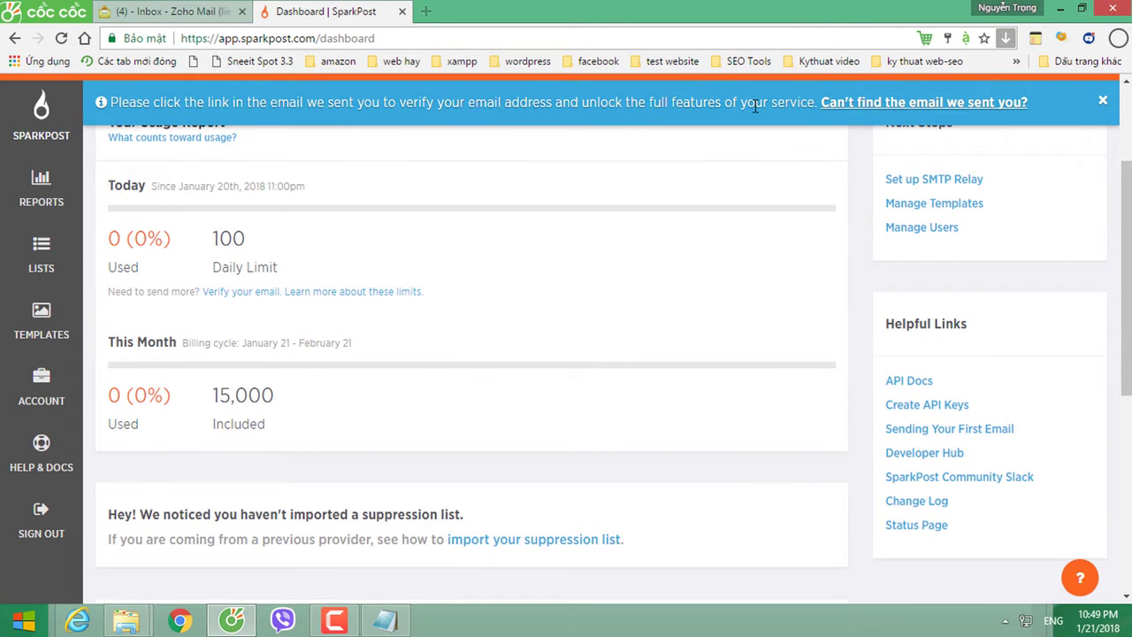
left_click(117, 8)
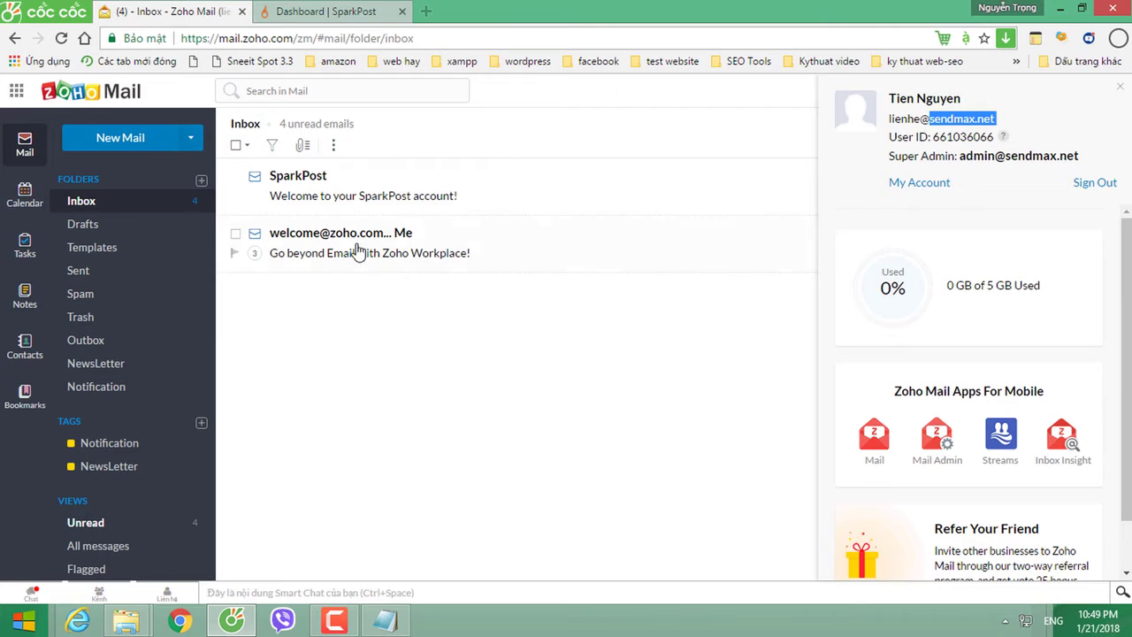
Step: Confirm the account email from the SparkPost welcome email in Zoho Mail and switch to SparkPost
left_click(317, 193)
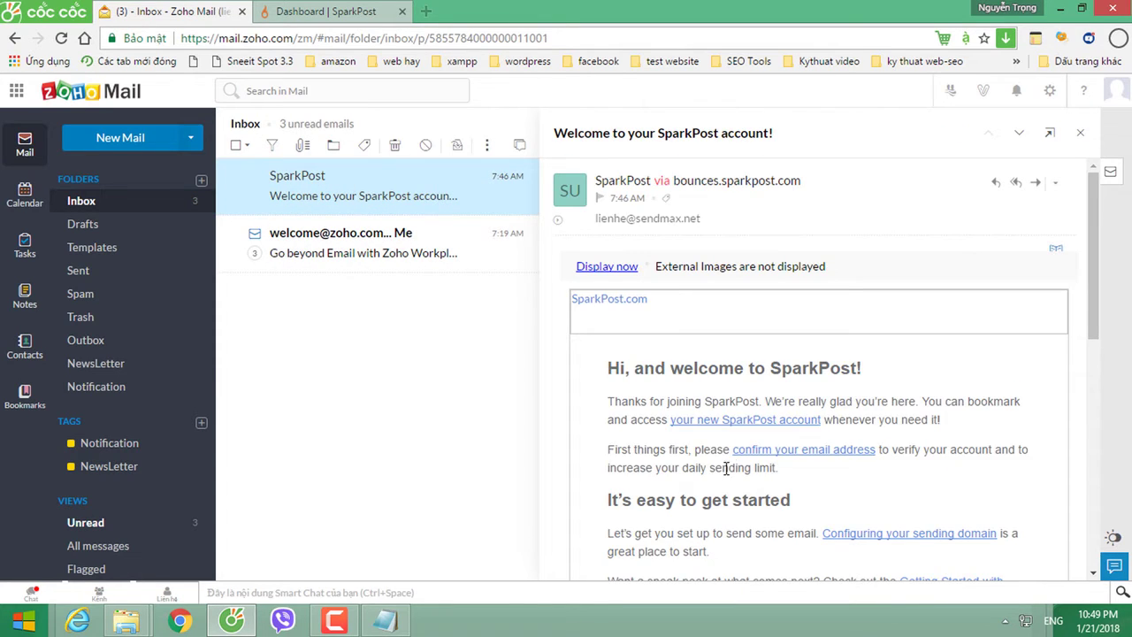
scroll(794, 471, "down", 2)
left_click(802, 375)
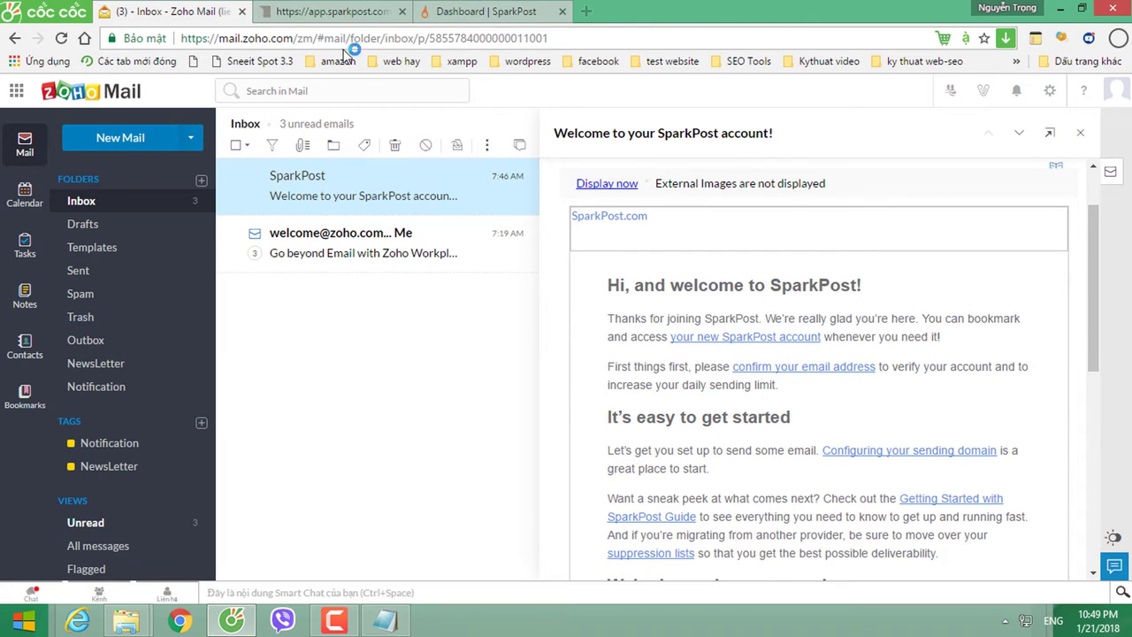
left_click(329, 11)
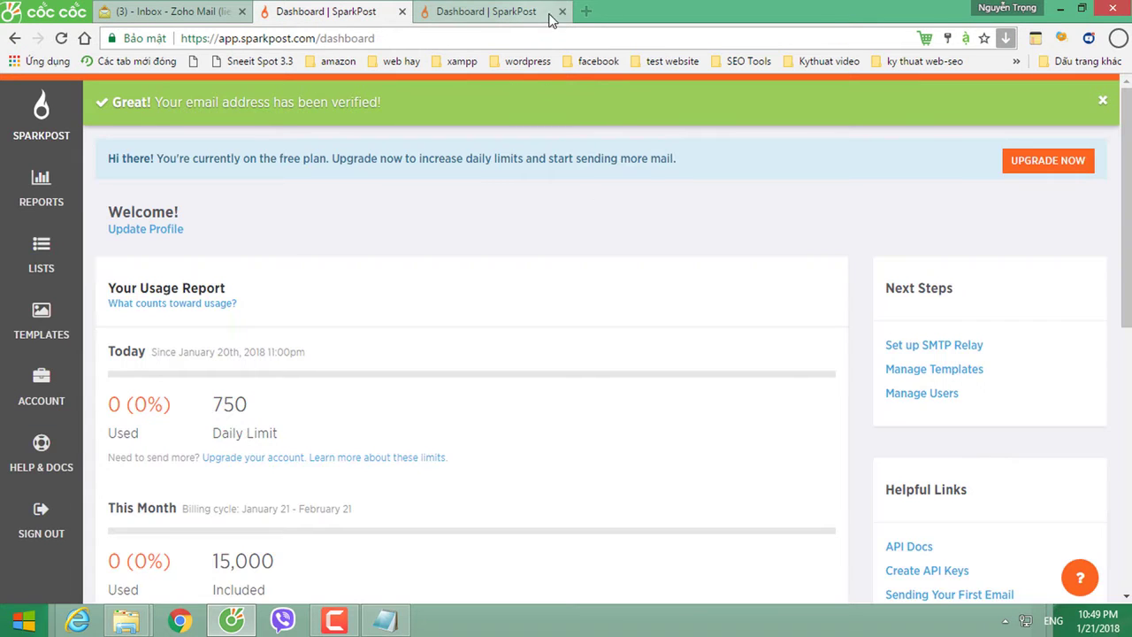
Step: Close the duplicate SparkPost dashboard tab and scroll down the remaining dashboard
left_click(562, 12)
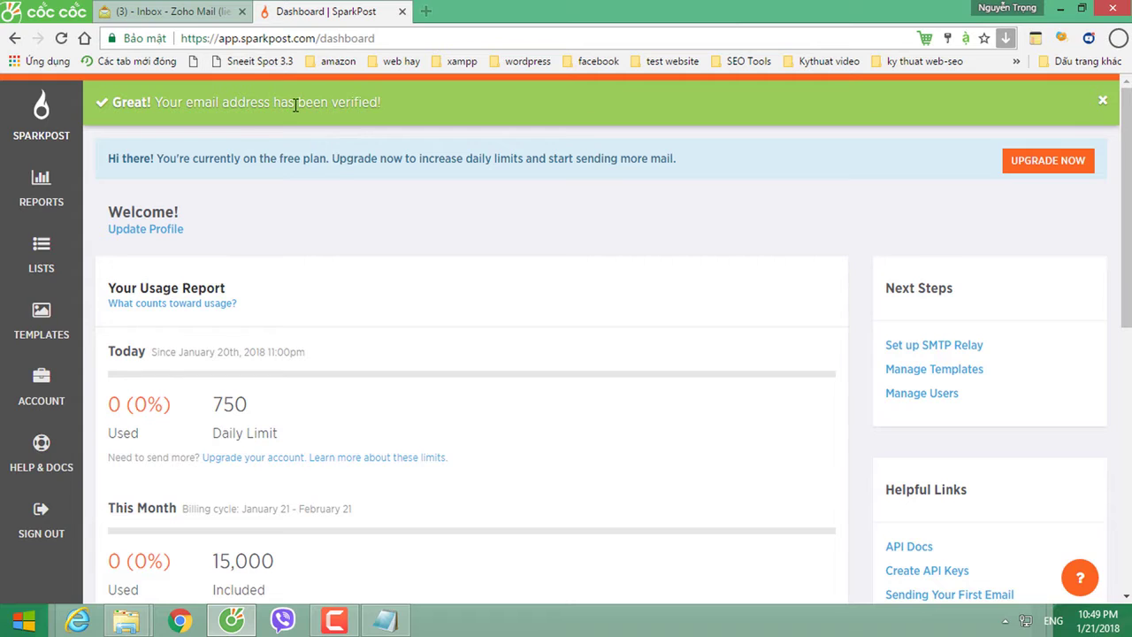
left_click(237, 430)
left_click(237, 431)
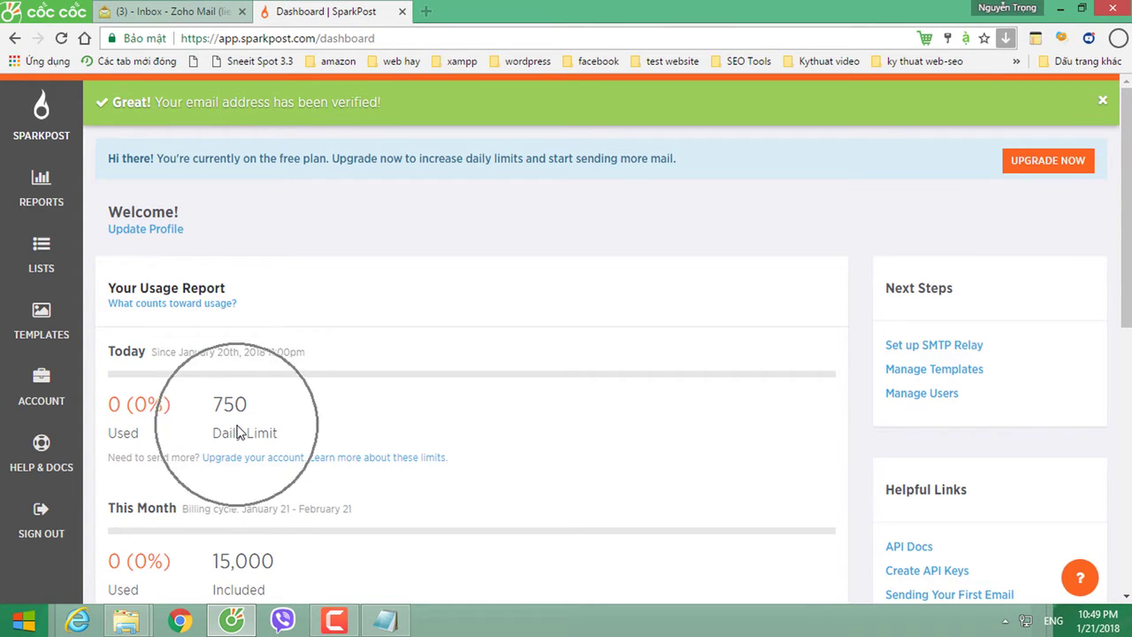
scroll(237, 433, "down", 5)
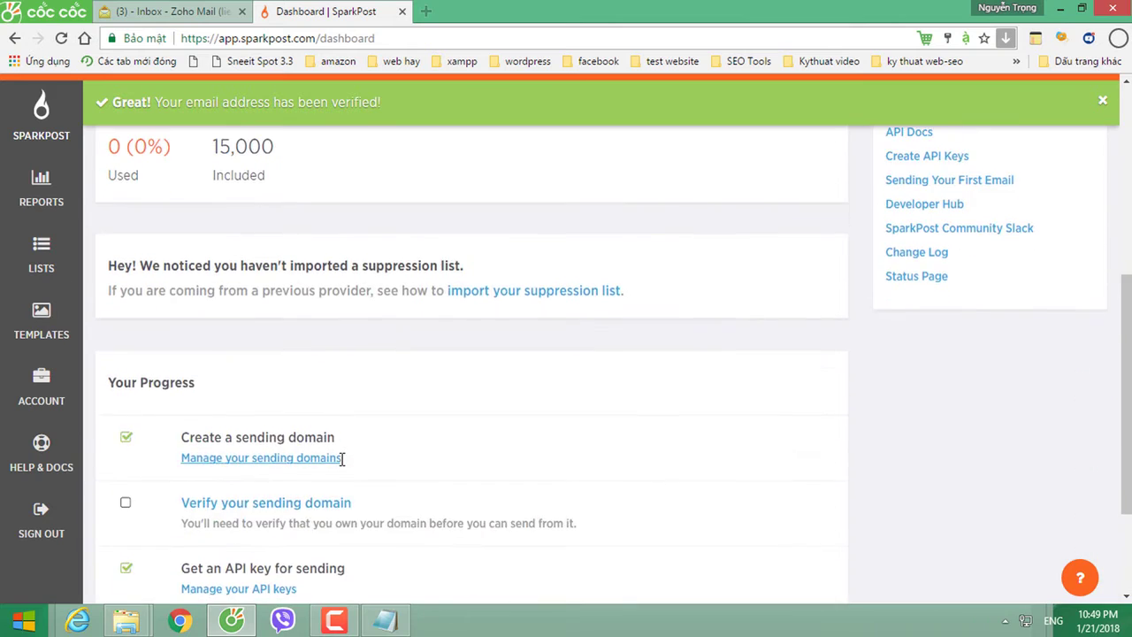
scroll(342, 459, "down", 2)
Step: Open Account > Sending Domains and review sp.sendmax.net's Unverified status and two-week removal warning
left_click(213, 343)
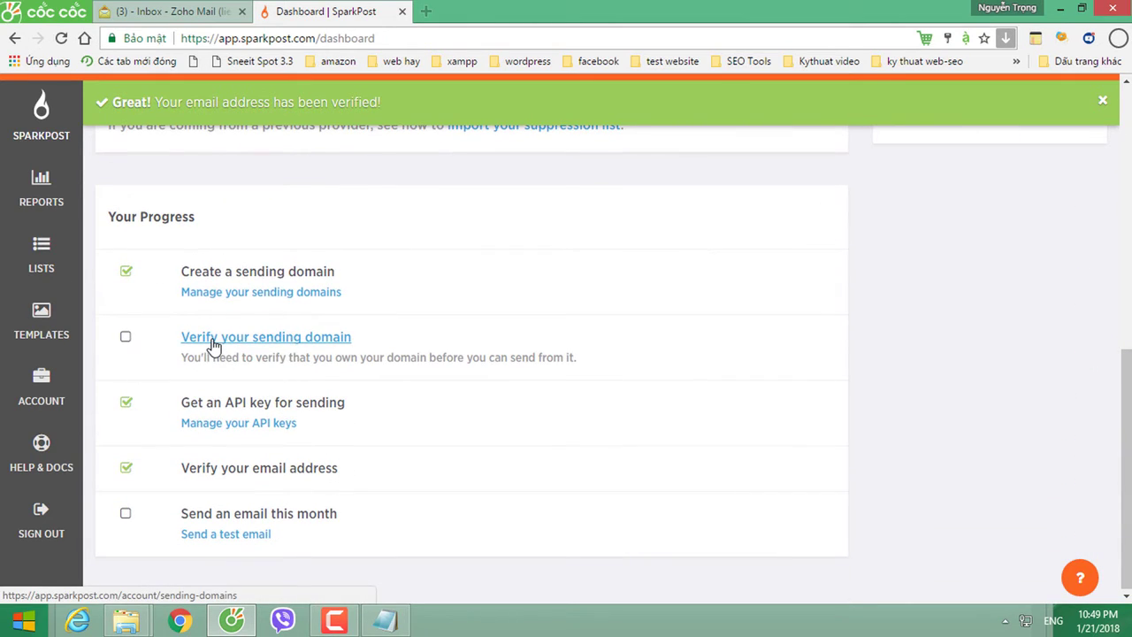
left_click(213, 344)
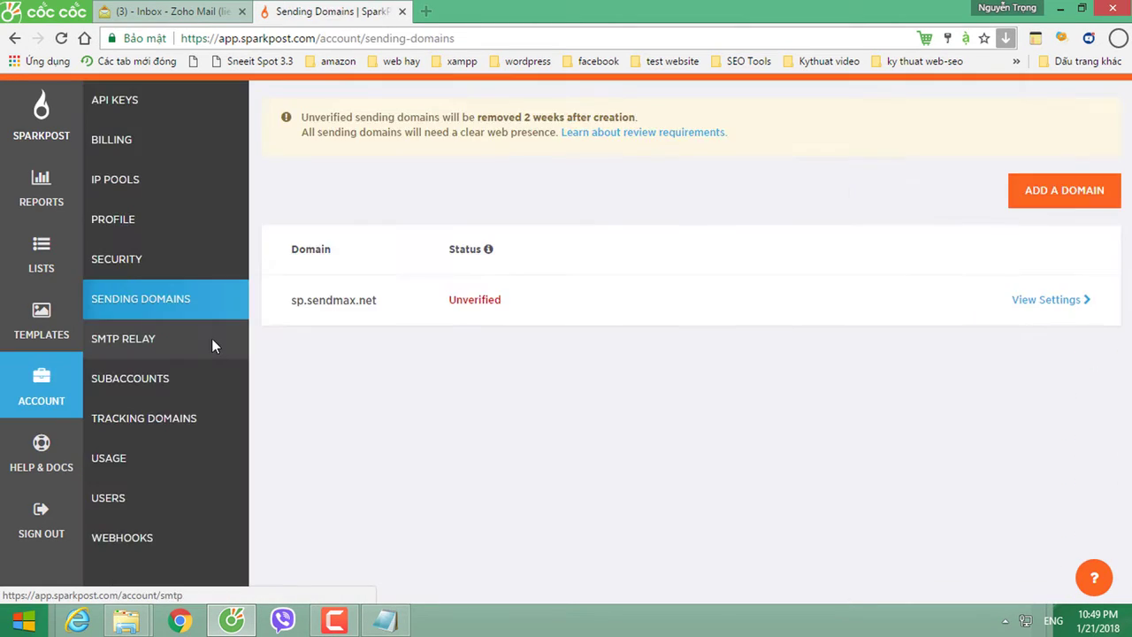
left_click(135, 300)
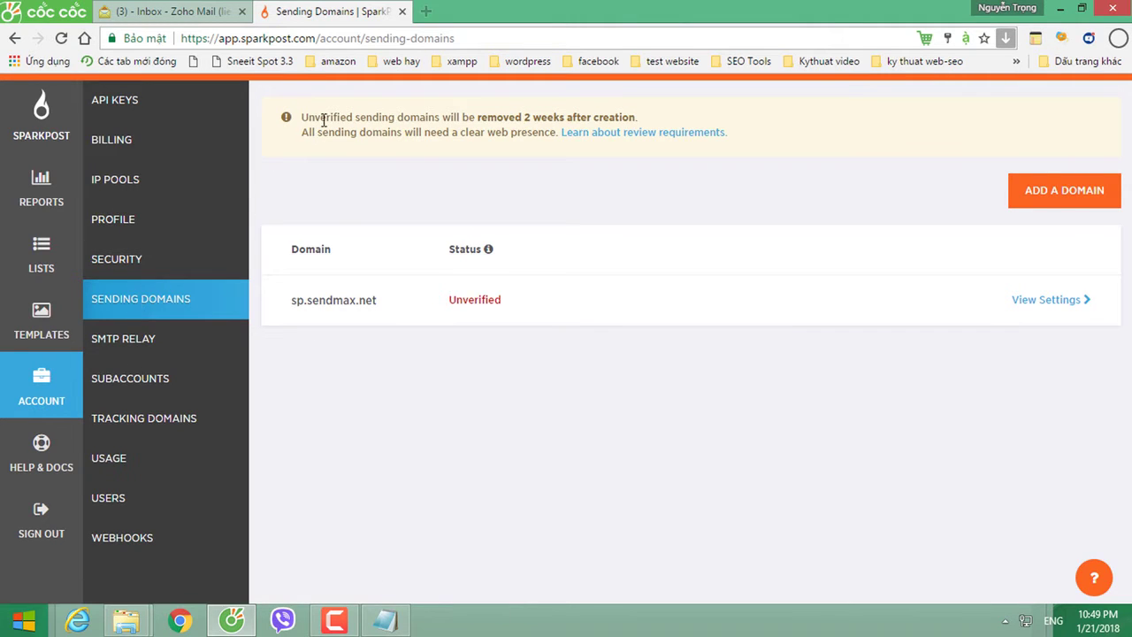
left_click_drag(329, 119, 634, 116)
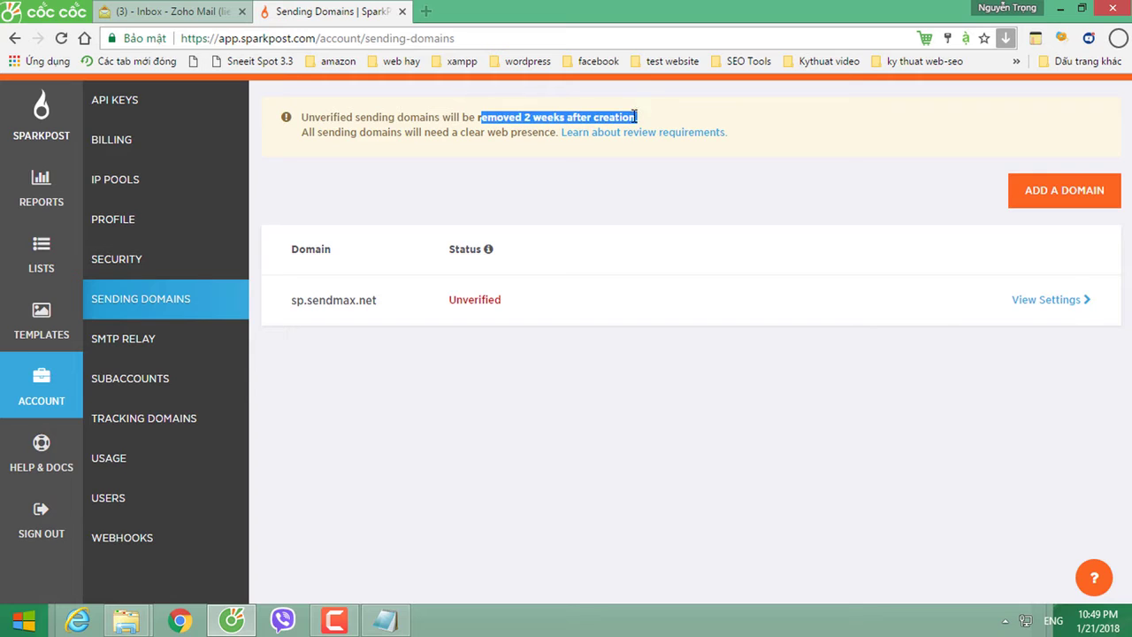
left_click(466, 155)
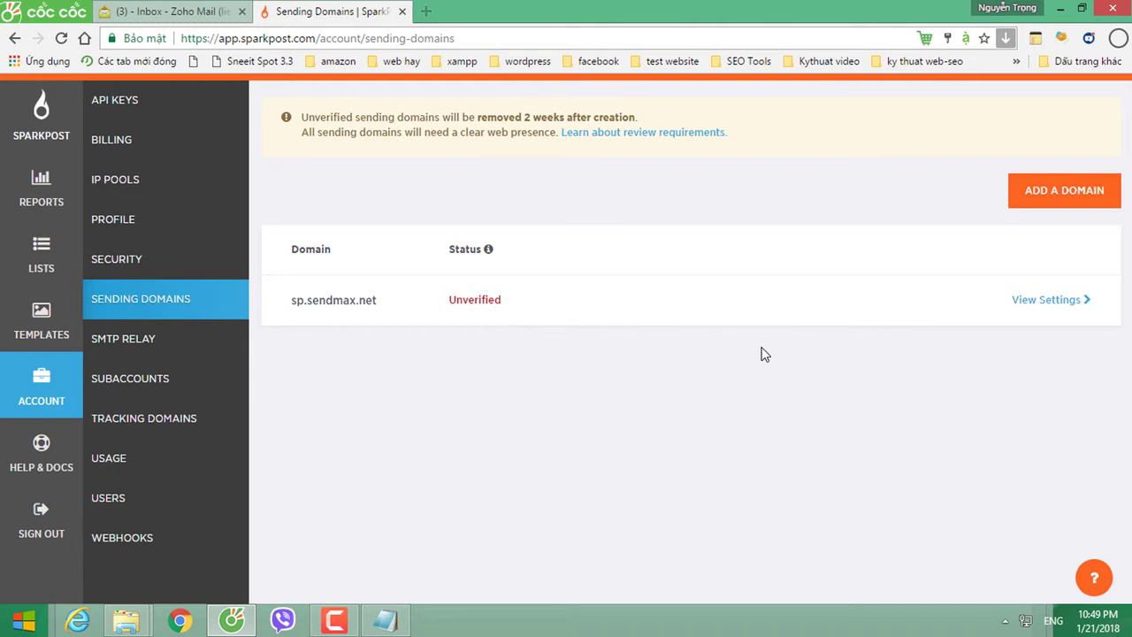
left_click(298, 309)
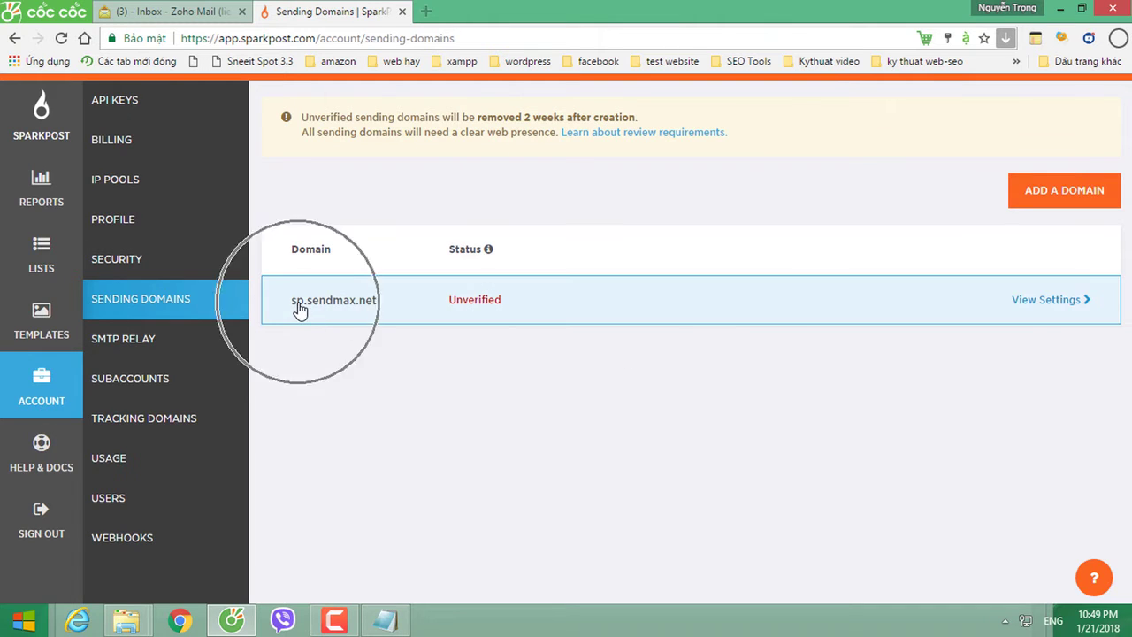
Step: Open sp.sendmax.net's settings and copy the DKIM TXT record hostname under Set Up For Sending
left_click(1033, 305)
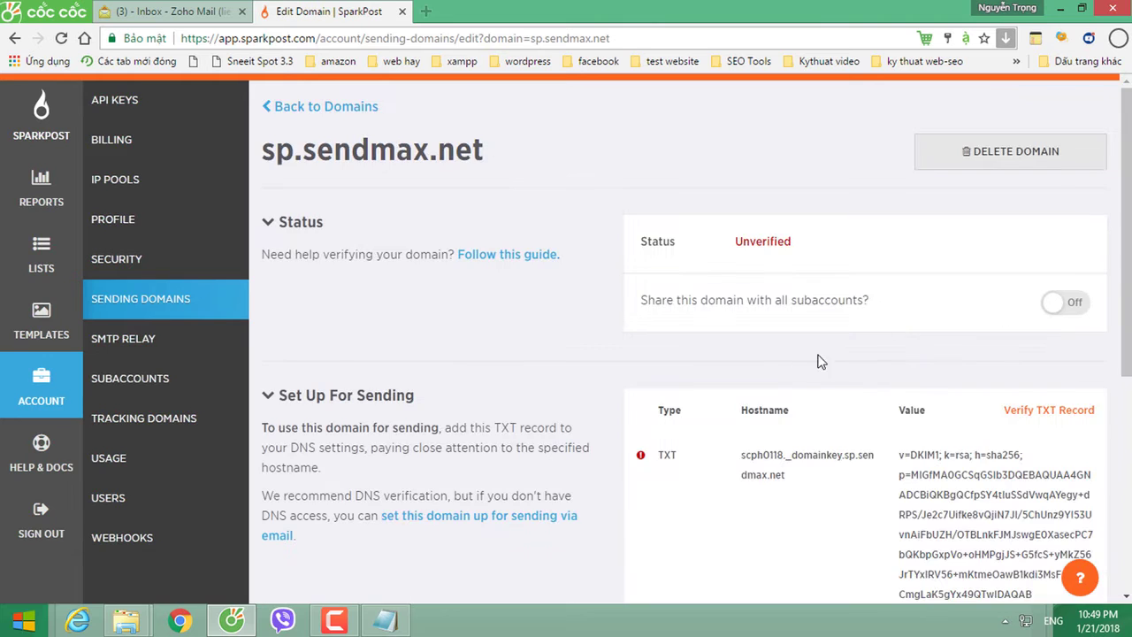
scroll(768, 376, "down", 1)
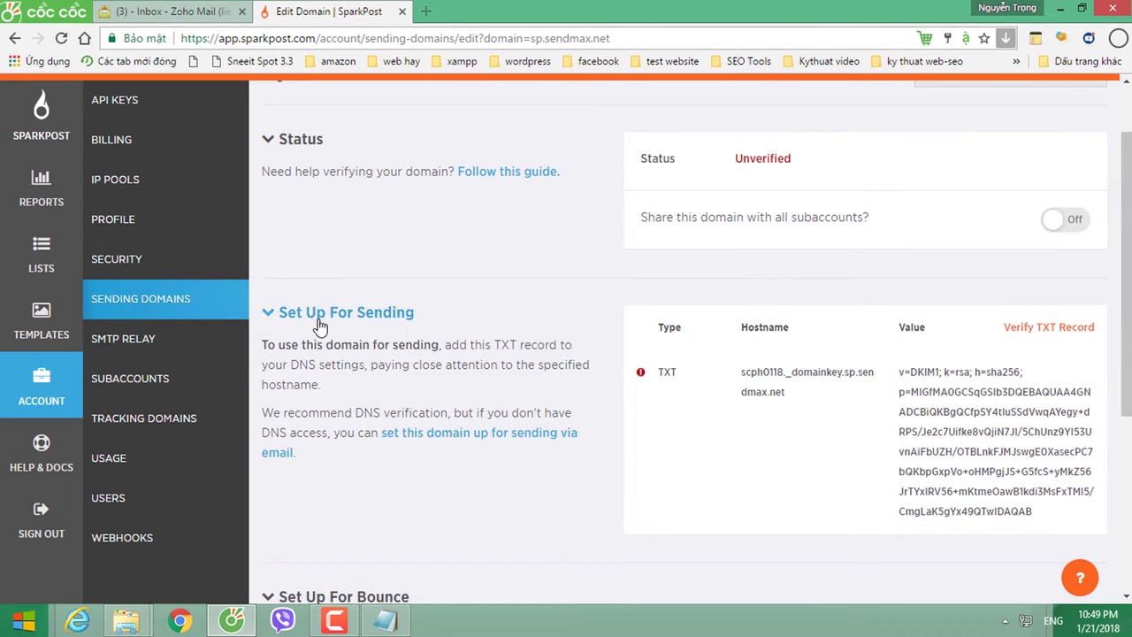
left_click(319, 321)
left_click(734, 372)
left_click(674, 373)
scroll(796, 372, "down", 1)
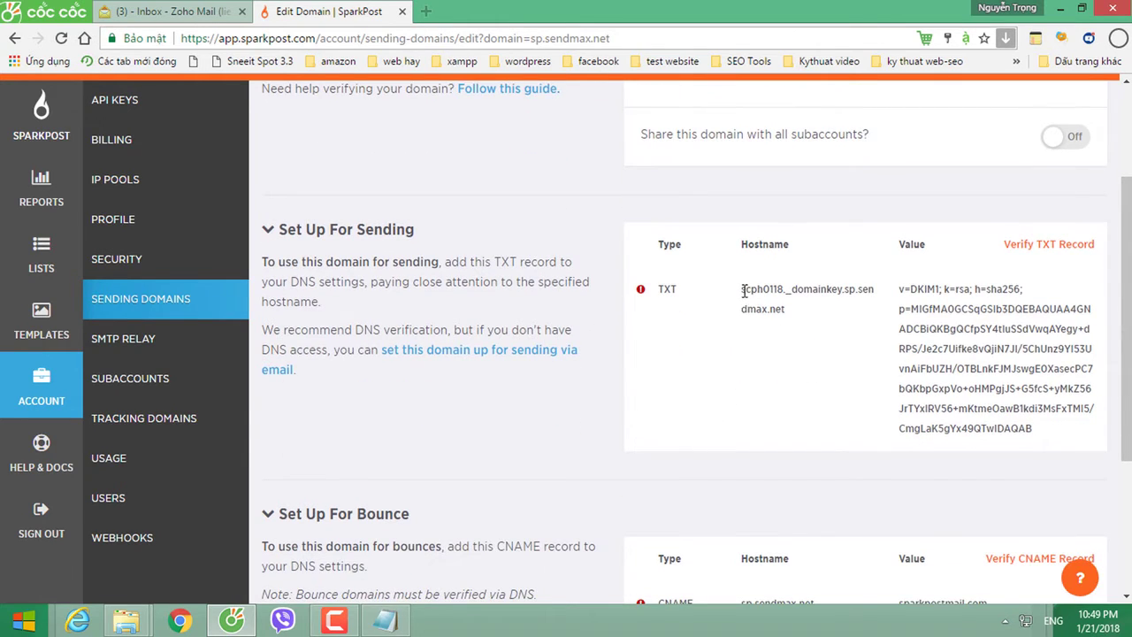
left_click_drag(742, 290, 851, 293)
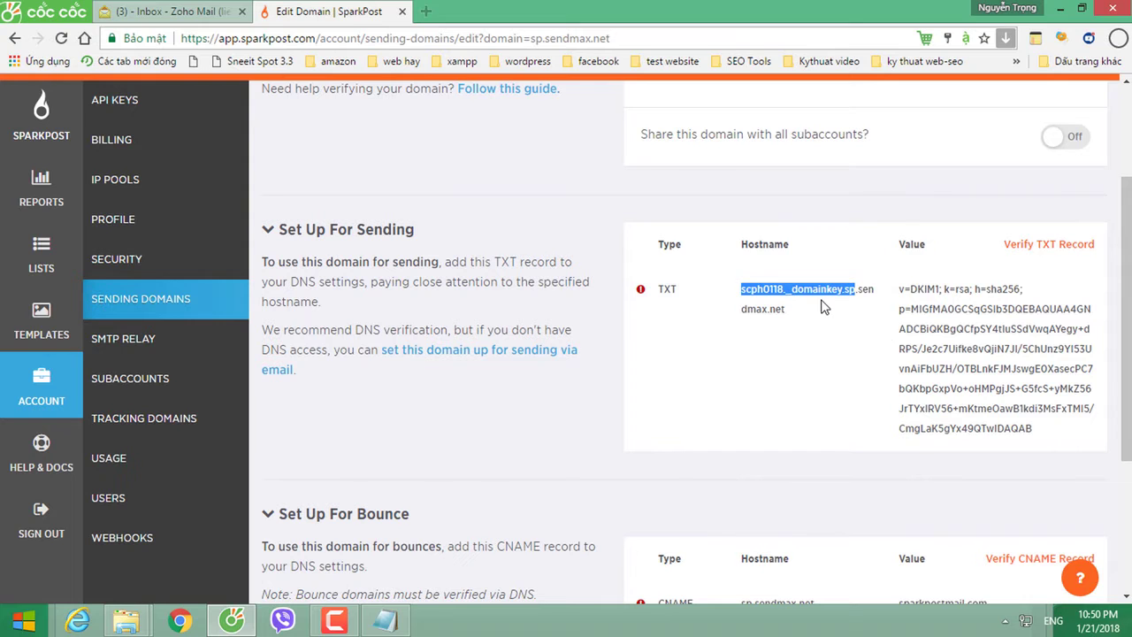
left_click(426, 12)
Step: In the access.pavietnam.vn DNS table, make row 13 a TXT record with the DKIM hostname as Host
type("access.pavietnam.vn")
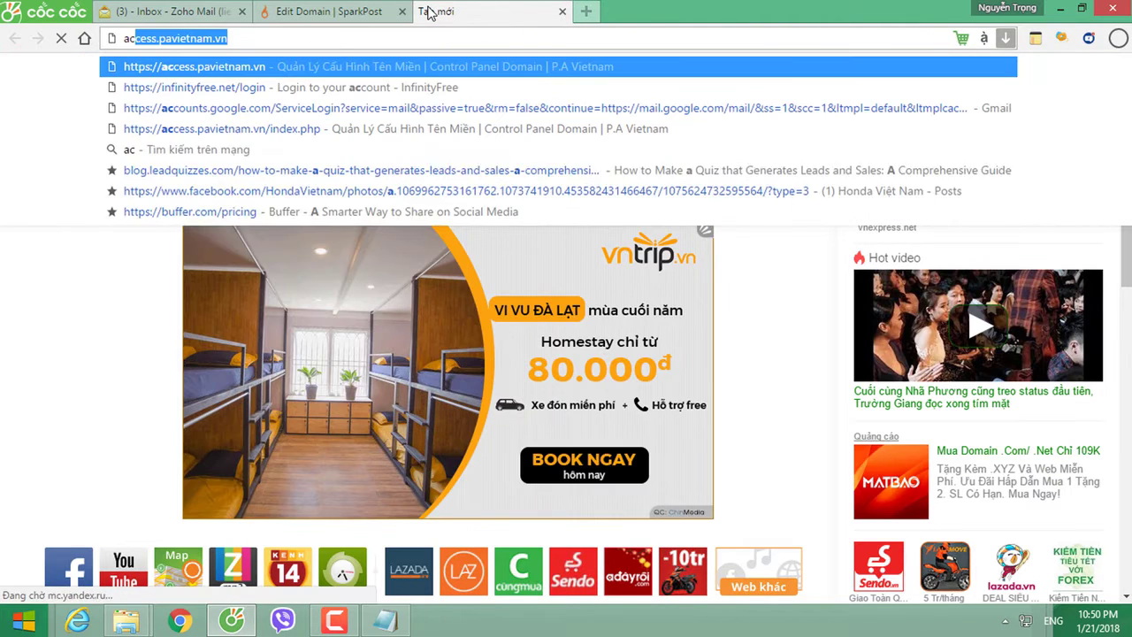
key("Return")
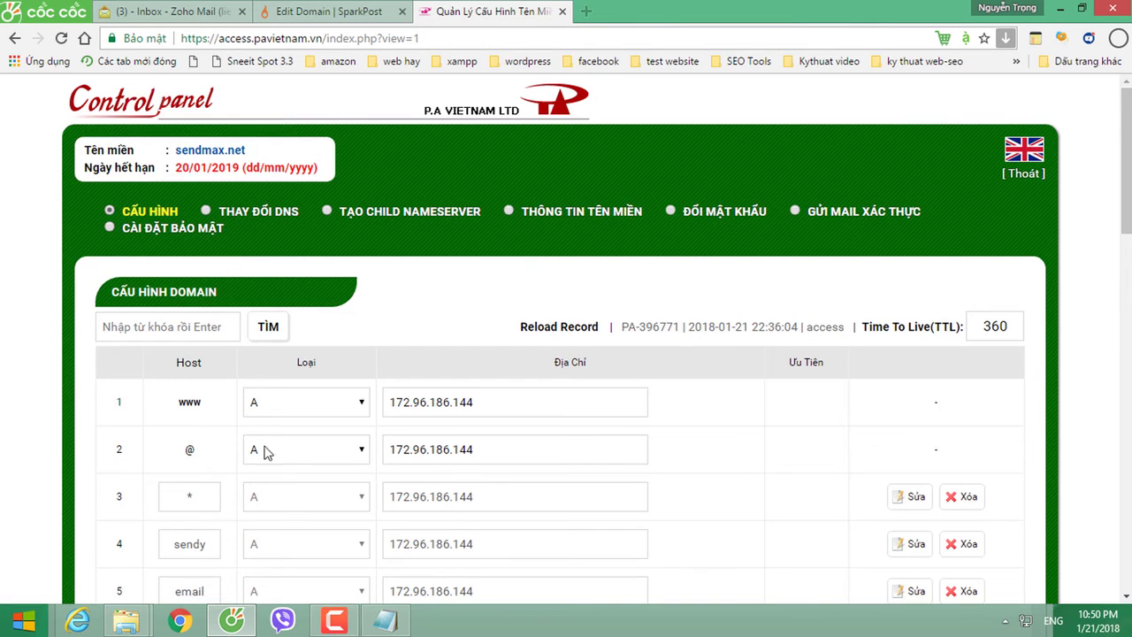
scroll(269, 460, "down", 8)
left_click(274, 306)
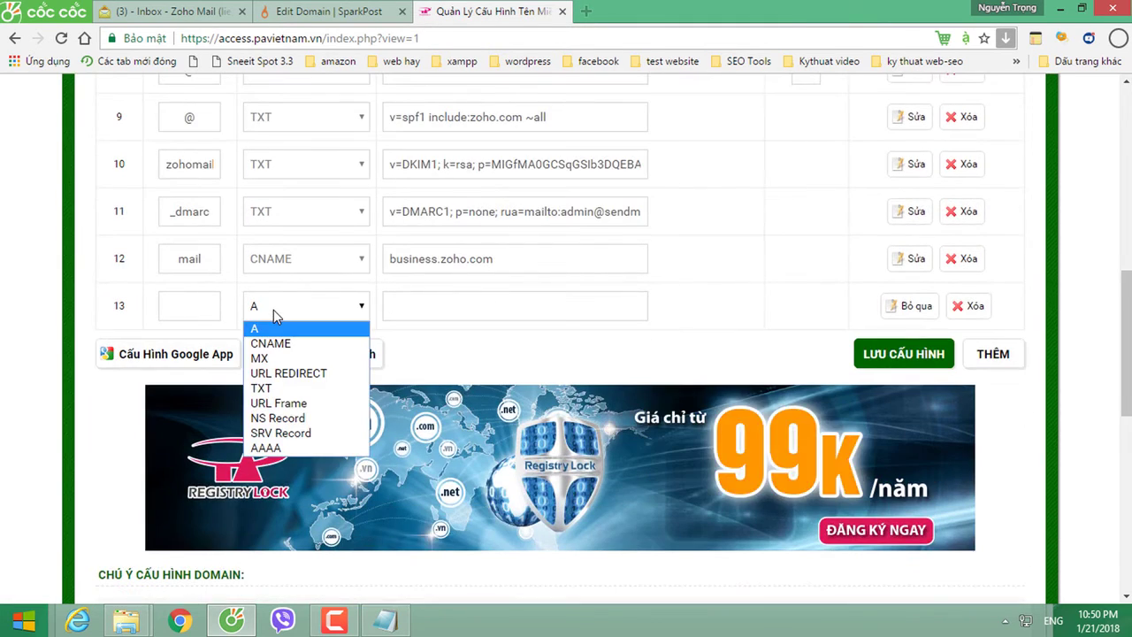
left_click(270, 390)
left_click(201, 306)
key("ctrl+v")
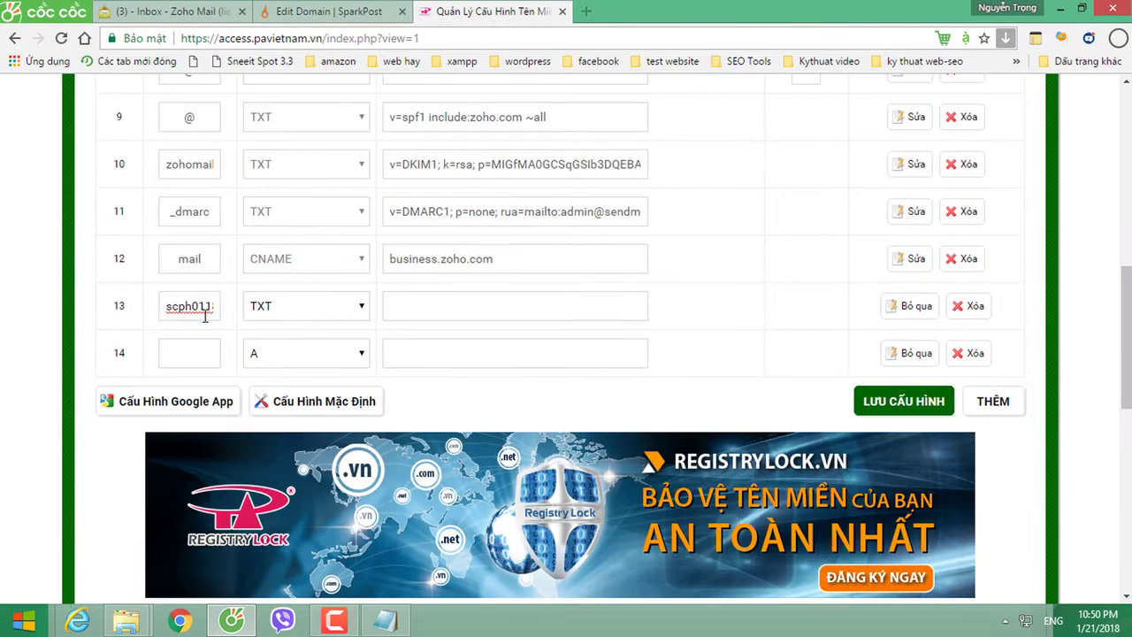
mouse_move(202, 310)
left_mouse_down()
mouse_move(131, 310)
mouse_move(245, 310)
mouse_move(206, 312)
left_mouse_up()
left_click(166, 305)
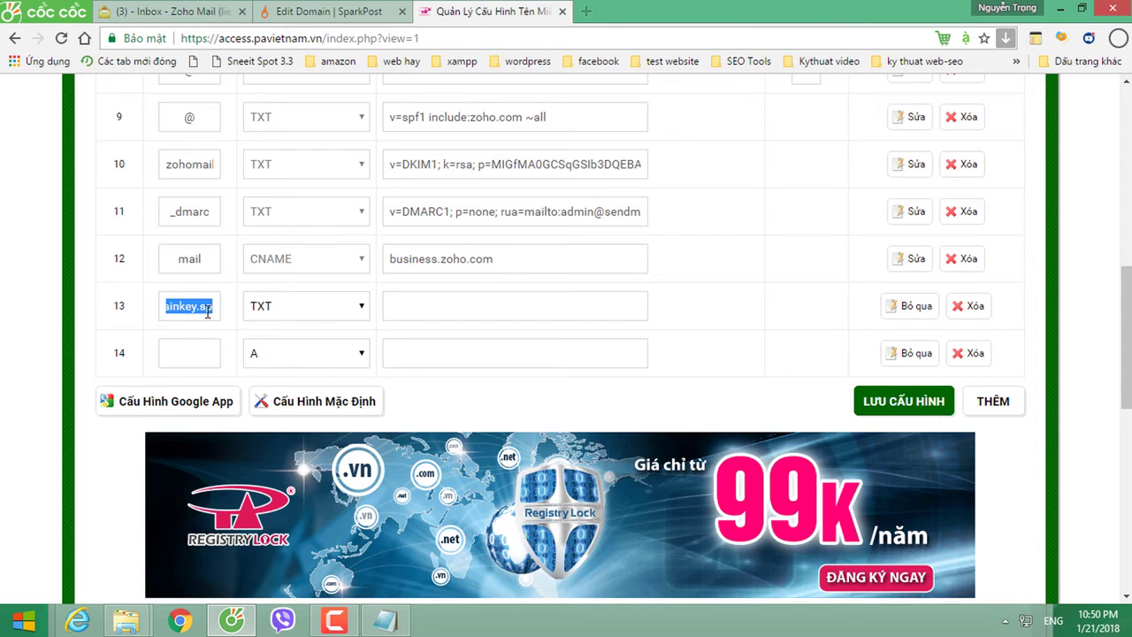
Step: Copy SparkPost's full DKIM TXT value and paste it into row 13's Địa Chỉ field
left_click(402, 297)
left_click(296, 11)
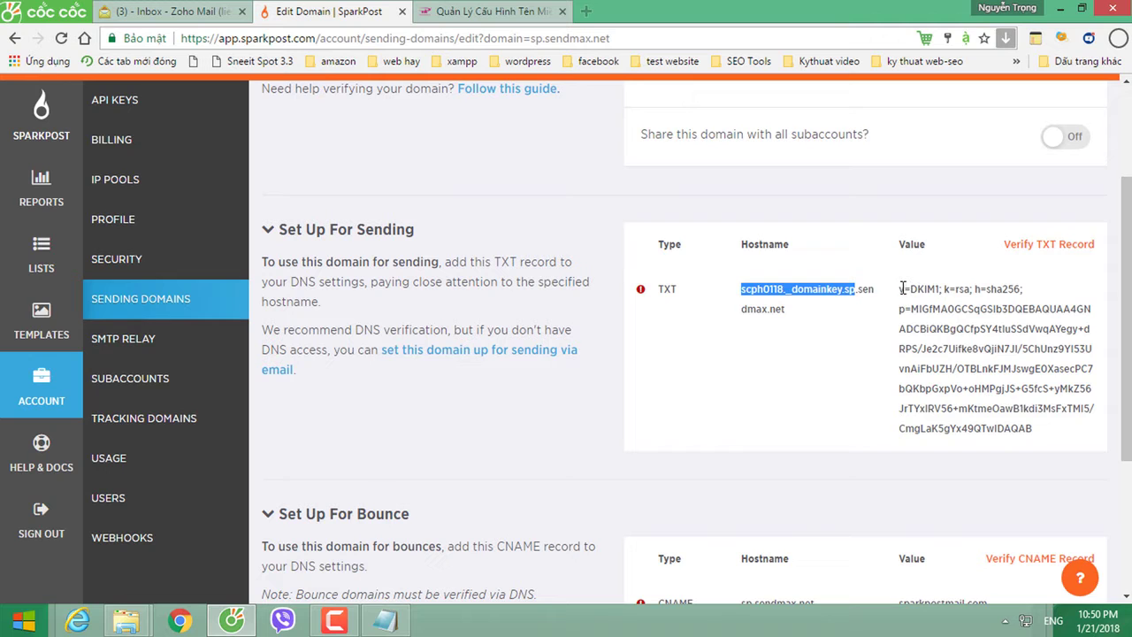
left_click_drag(900, 288, 1049, 435)
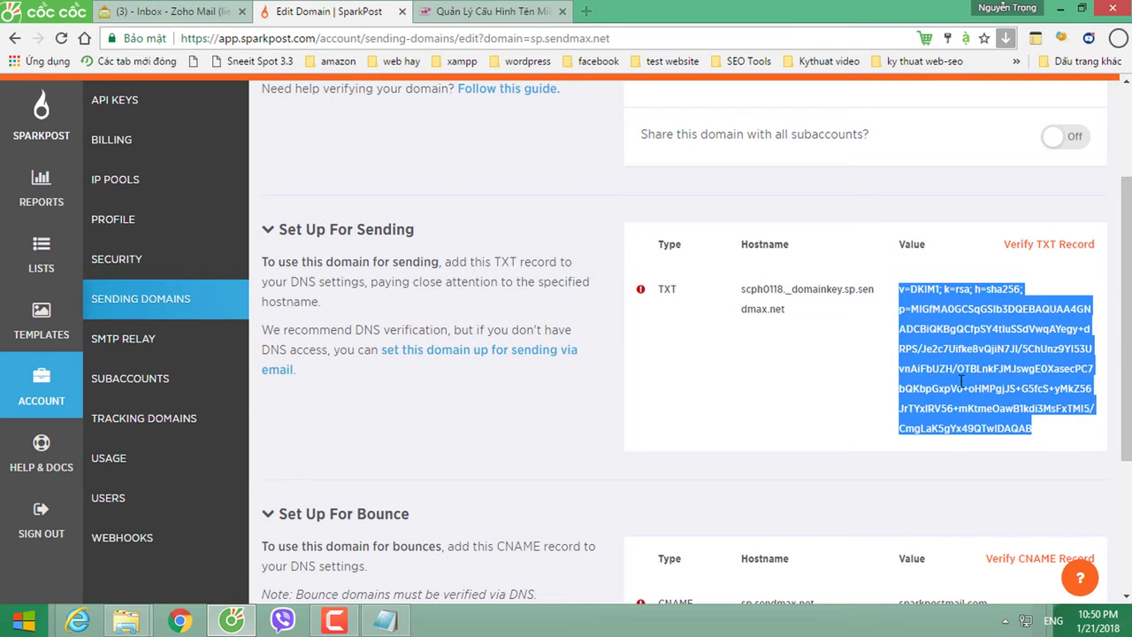
left_click(453, 11)
key("ctrl+v")
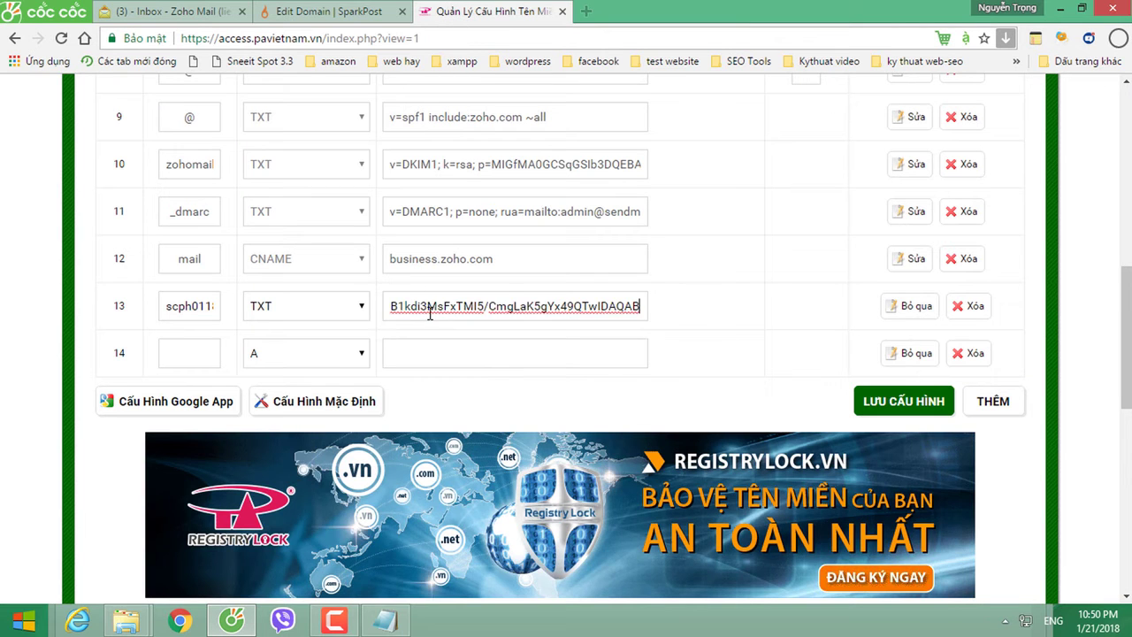
left_click(301, 10)
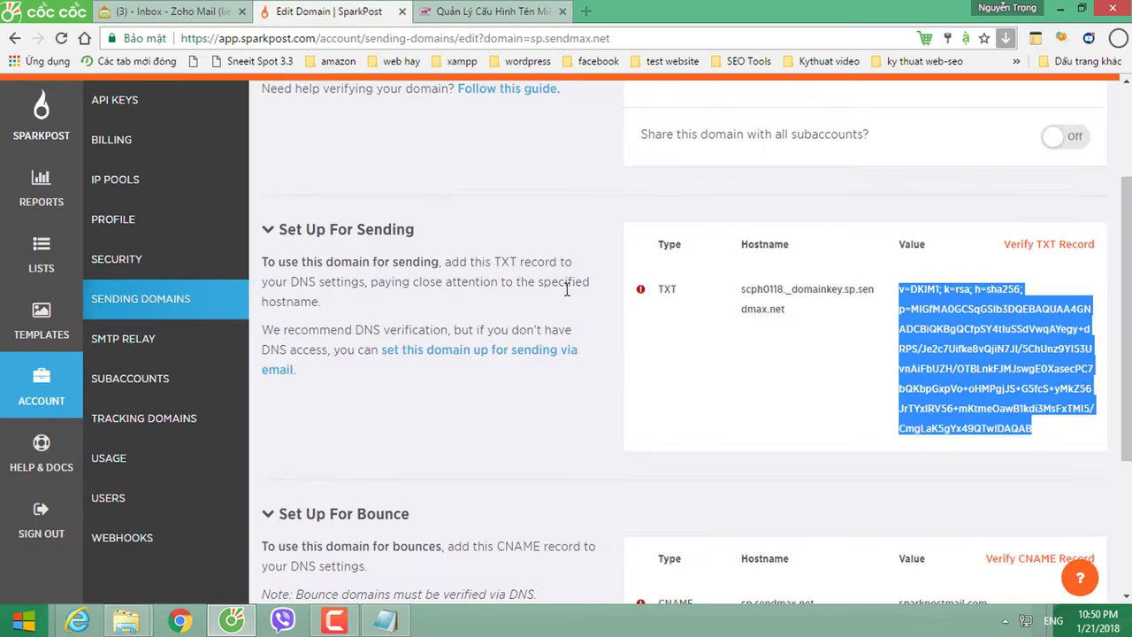
scroll(697, 439, "down", 2)
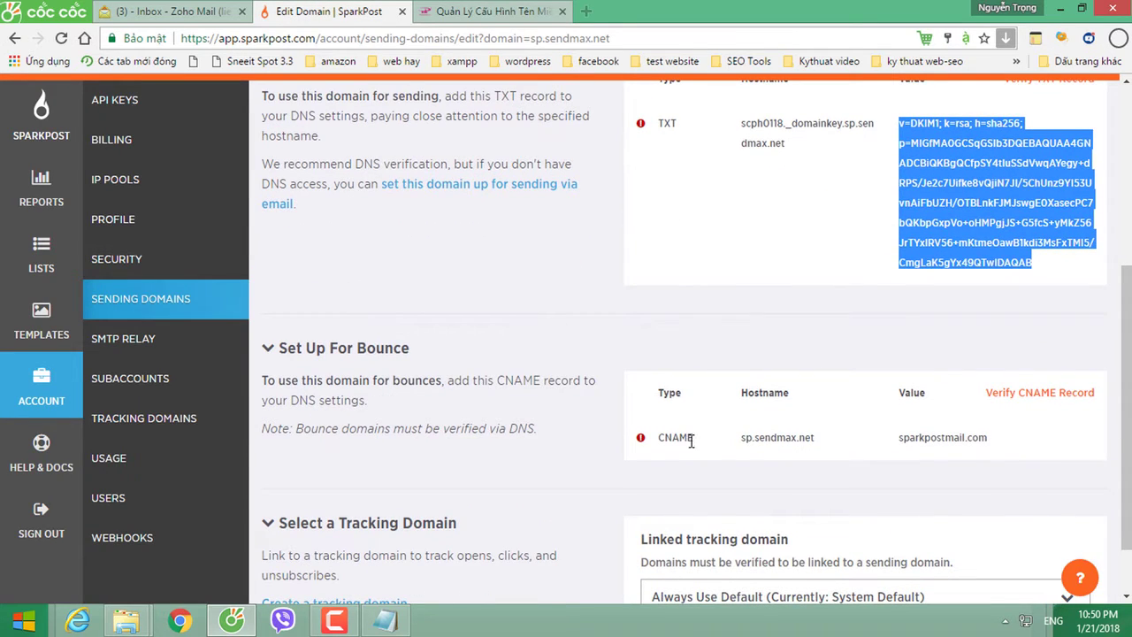
scroll(691, 440, "down", 1)
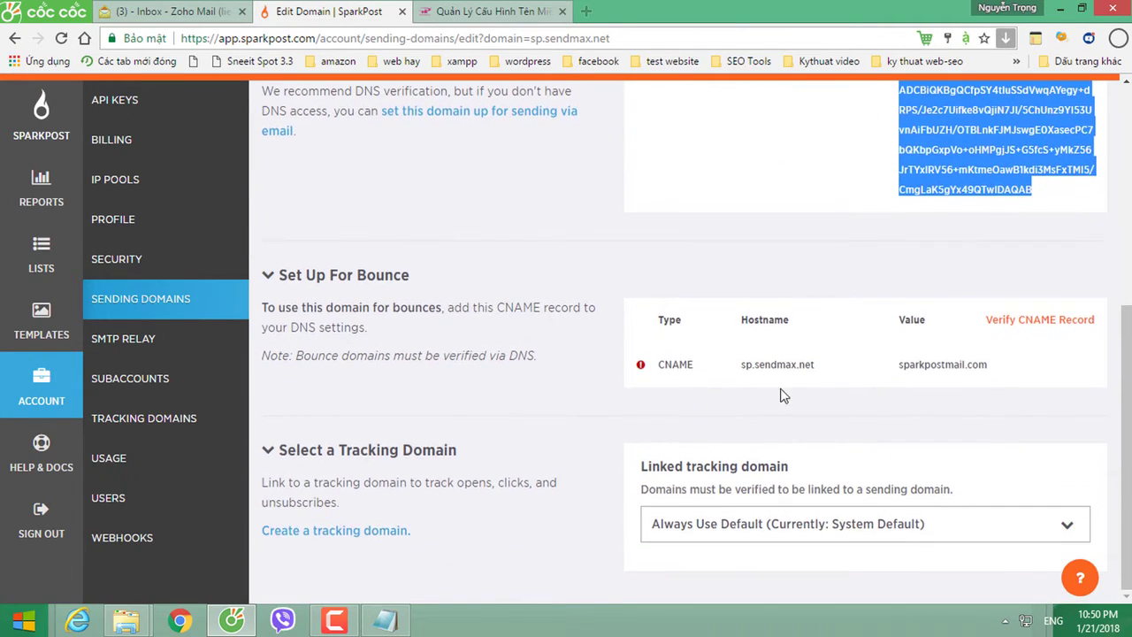
left_click(748, 365)
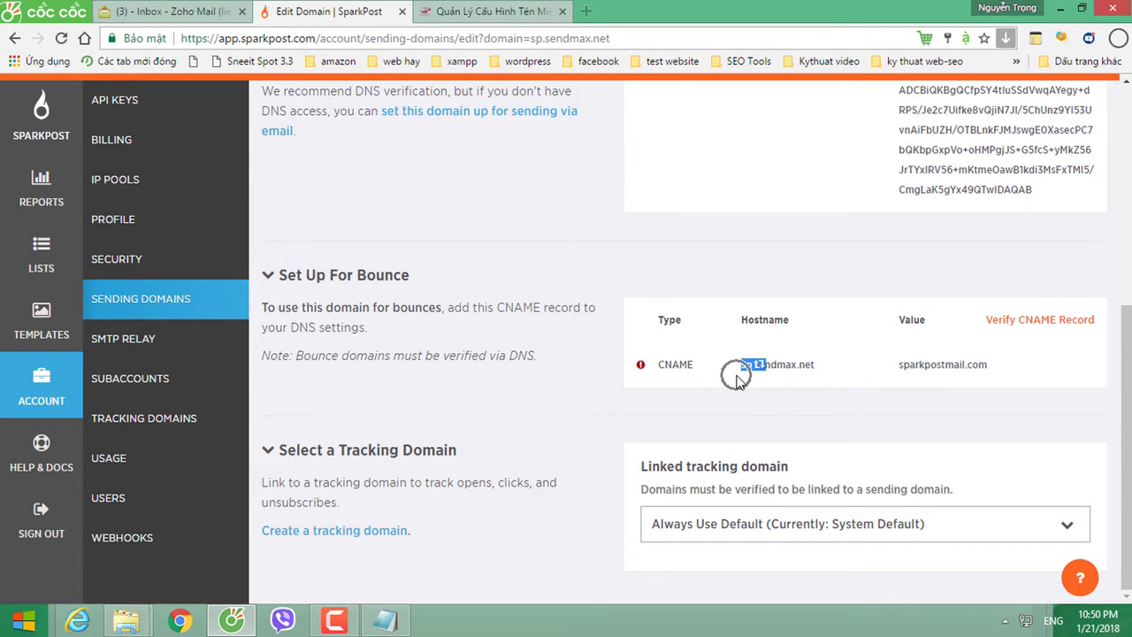
Step: Add row 14 as a CNAME from sp to sparkpostmail.com and save the DNS configuration
left_click(469, 13)
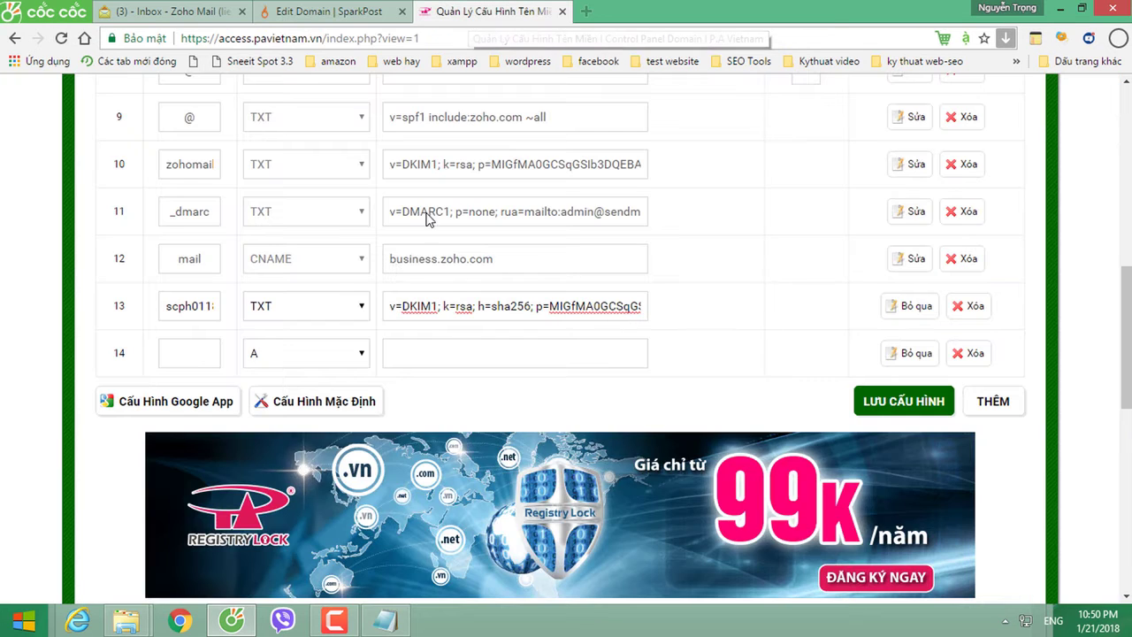
left_click(259, 354)
left_click(270, 390)
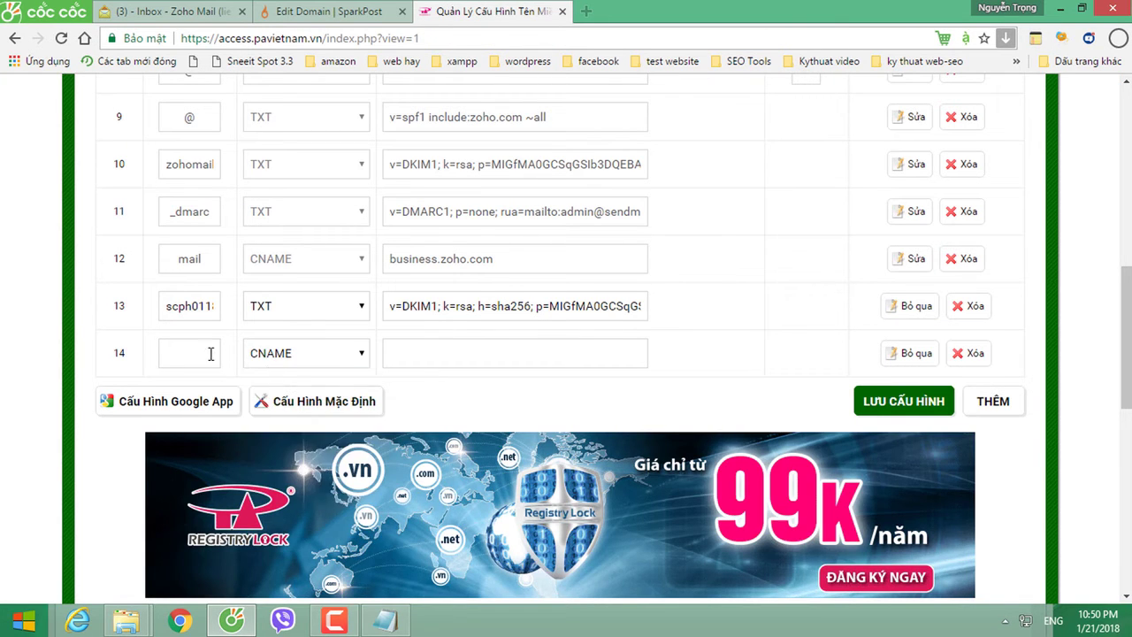
left_click(198, 354)
type("sp")
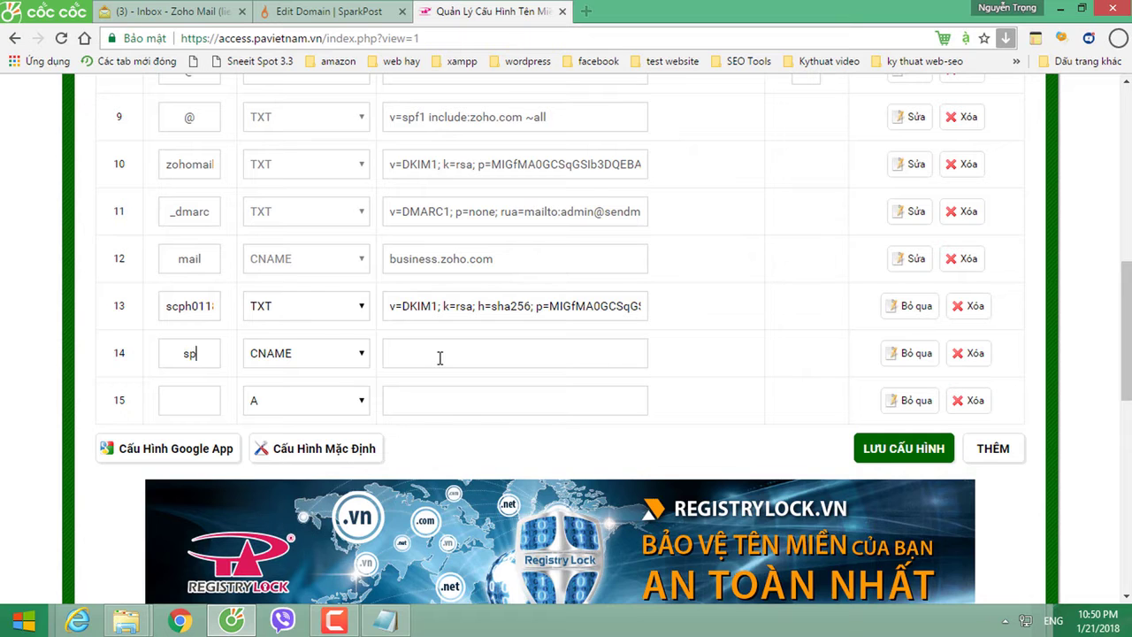
left_click(316, 11)
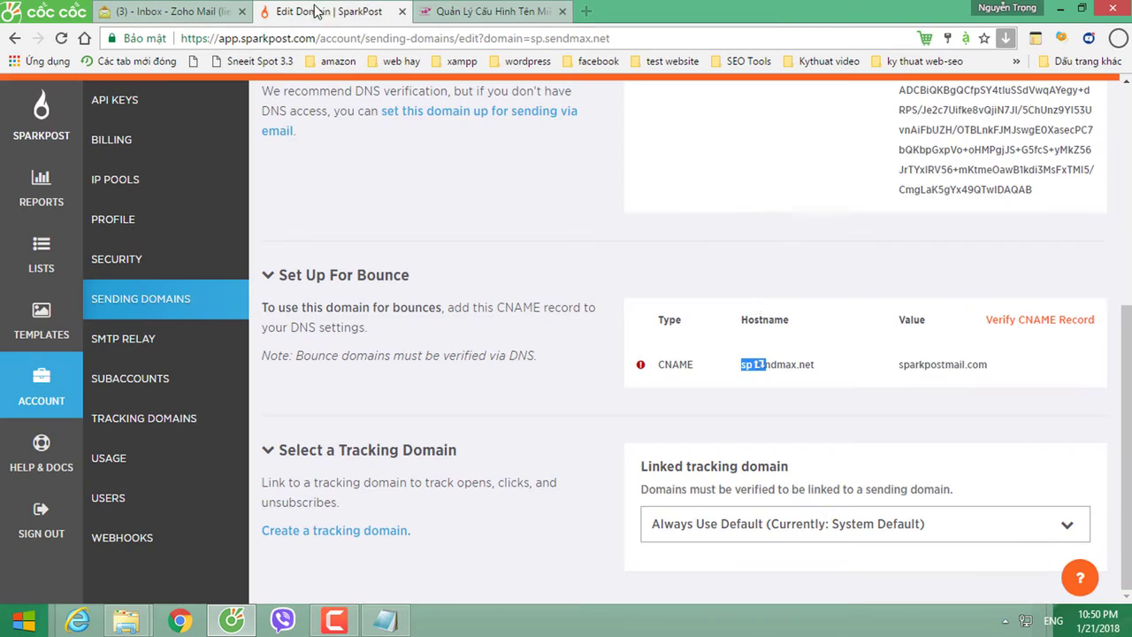
left_click_drag(902, 366, 993, 368)
key("ctrl+c")
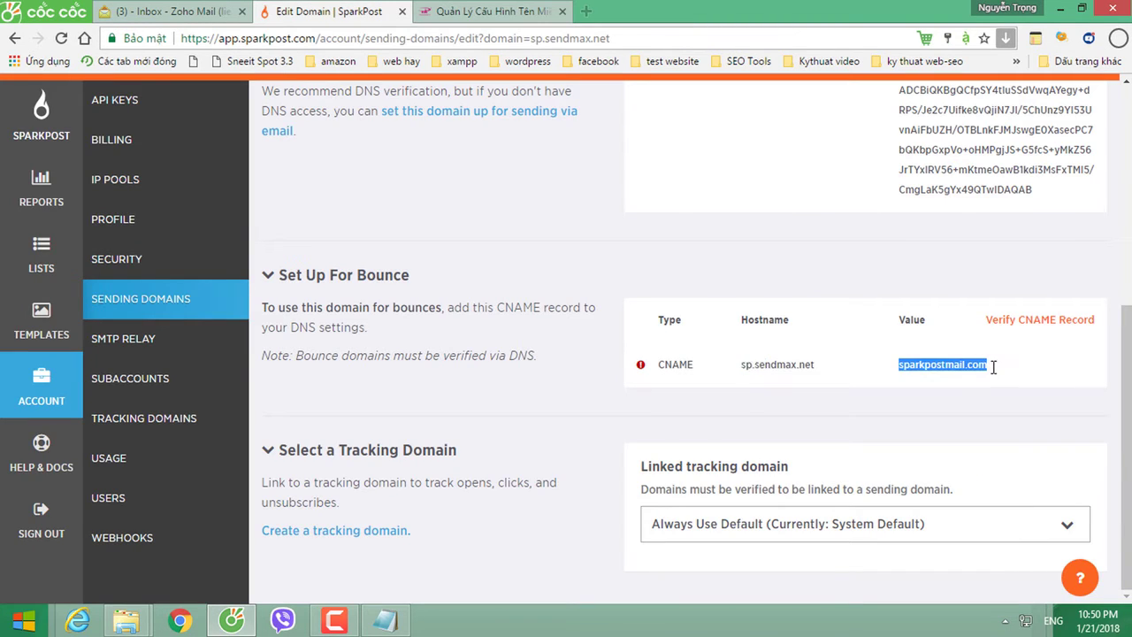
left_click(466, 11)
key("ctrl+v")
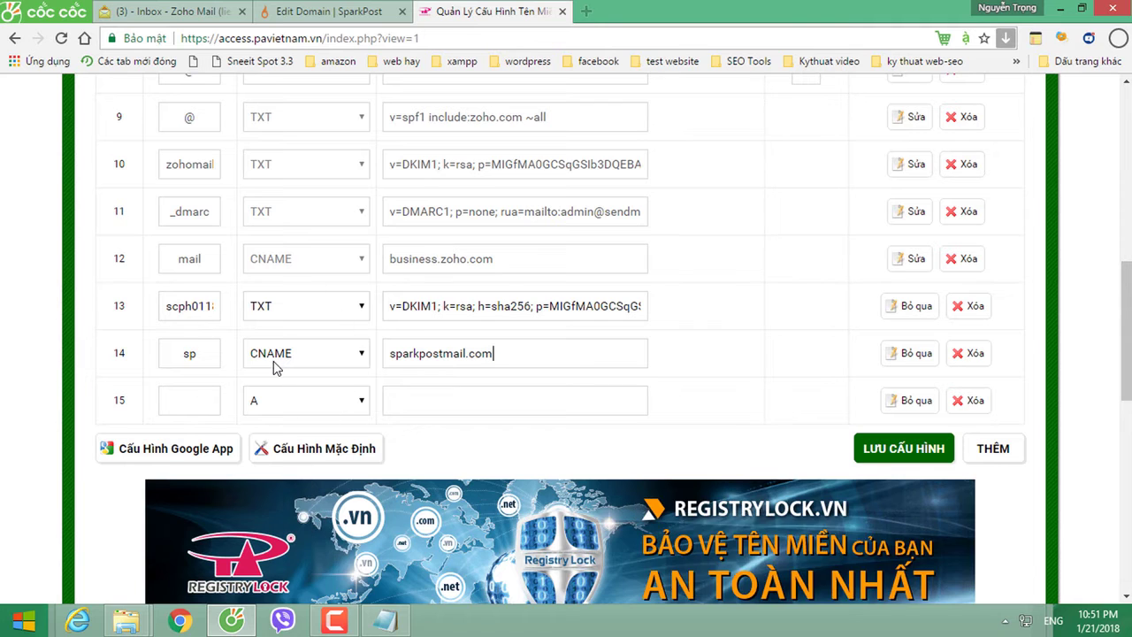
left_click(880, 453)
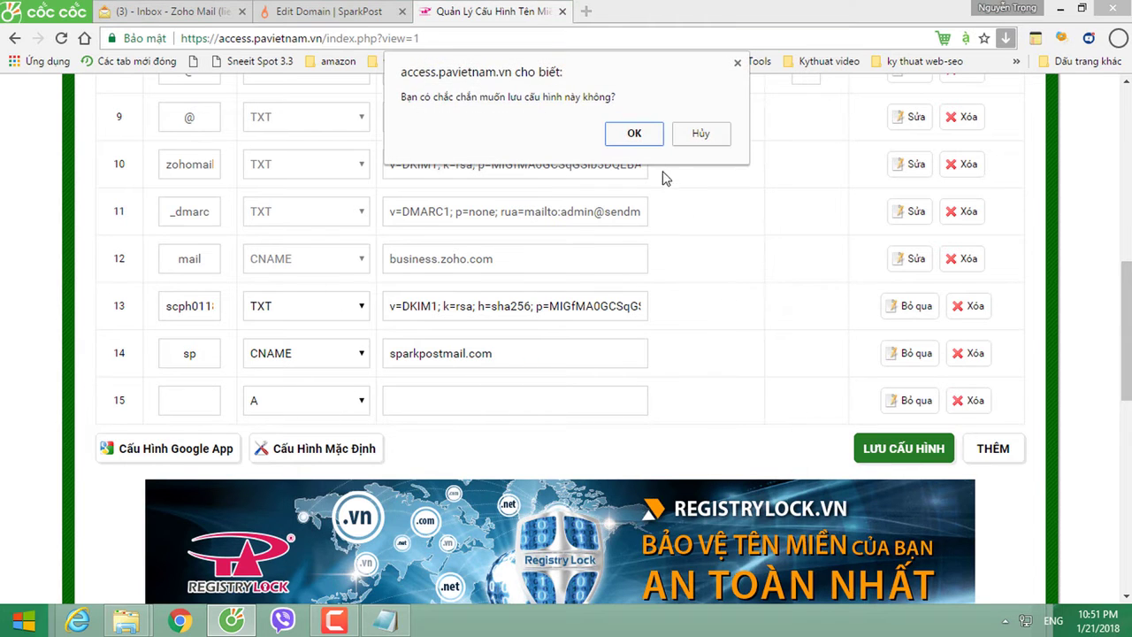
left_click(633, 132)
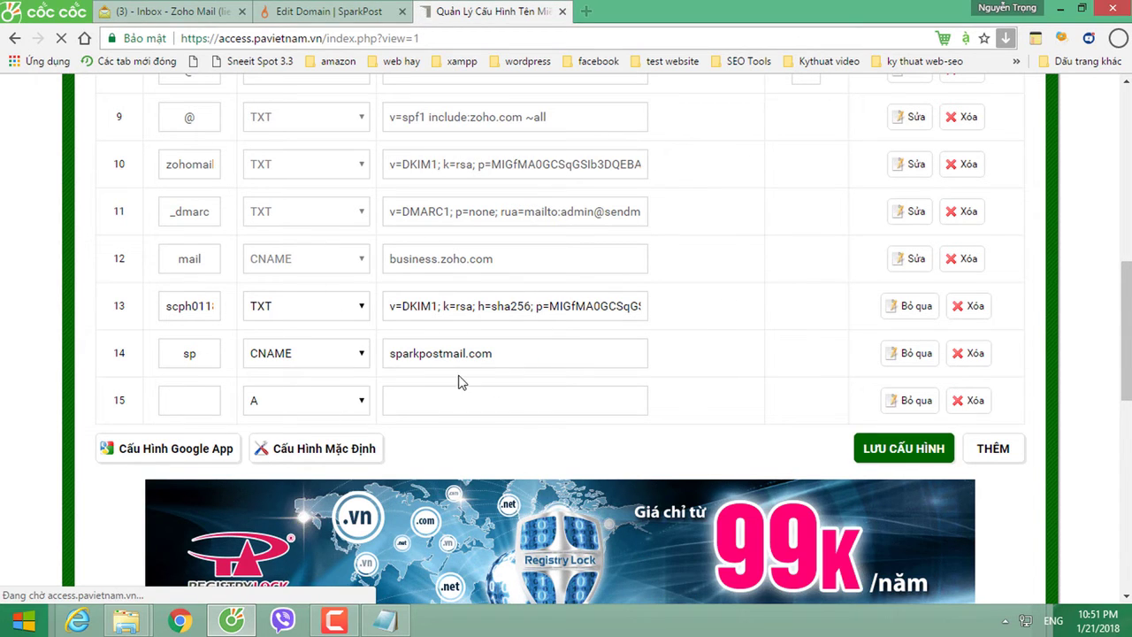
Step: Save the new TXT and CNAME rows with Lưu Cấu Hình in P.A Vietnam
left_click(269, 329)
left_click(259, 327)
left_click(258, 327)
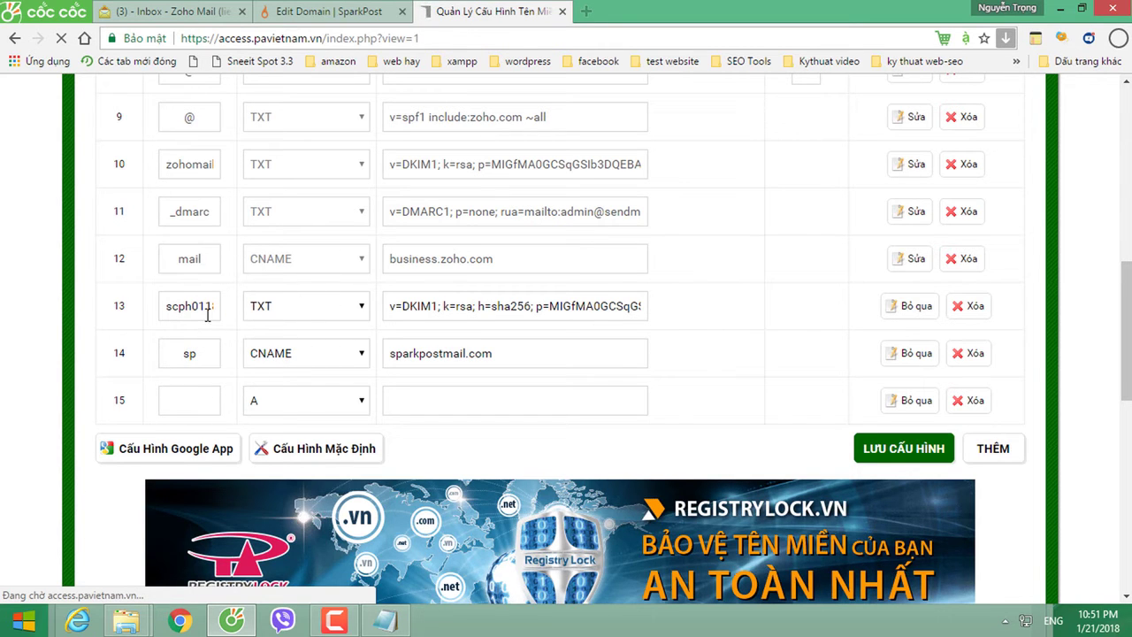
left_click(207, 309)
left_click(299, 302)
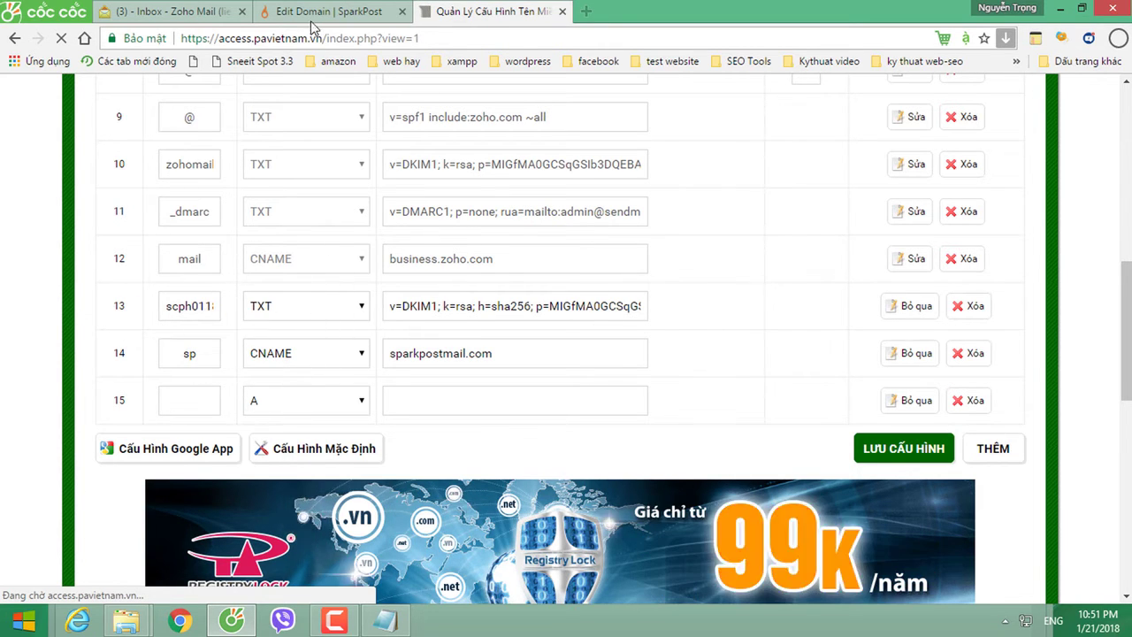
Step: Compare SparkPost's DKIM record settings with the saved row 13 TXT value
left_click(327, 12)
scroll(798, 324, "up", 2)
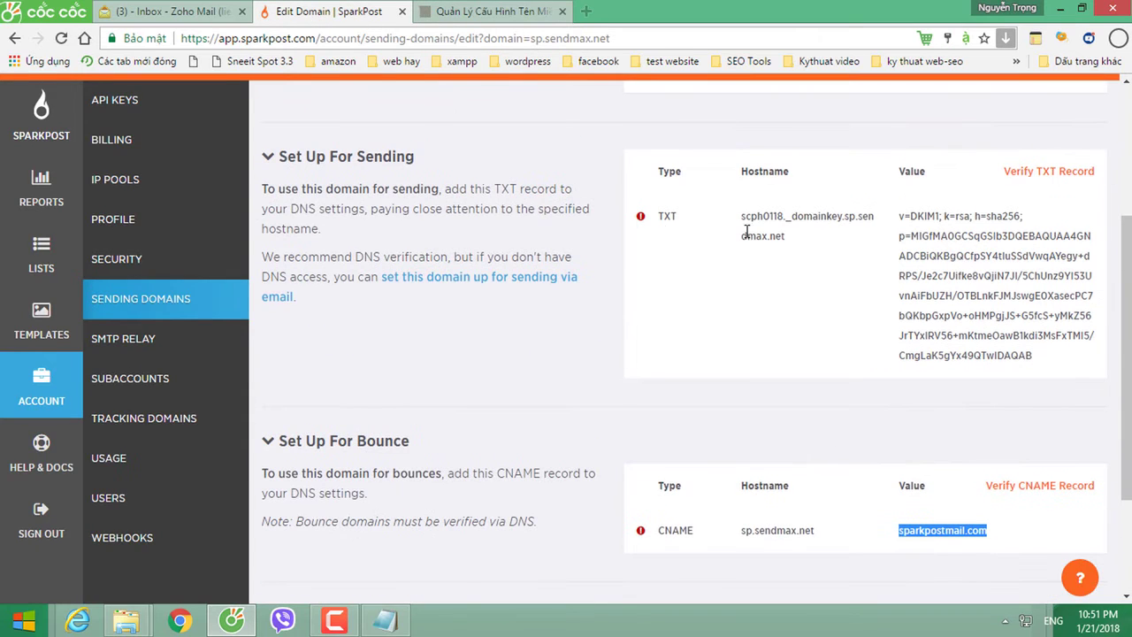
scroll(733, 422, "down", 2)
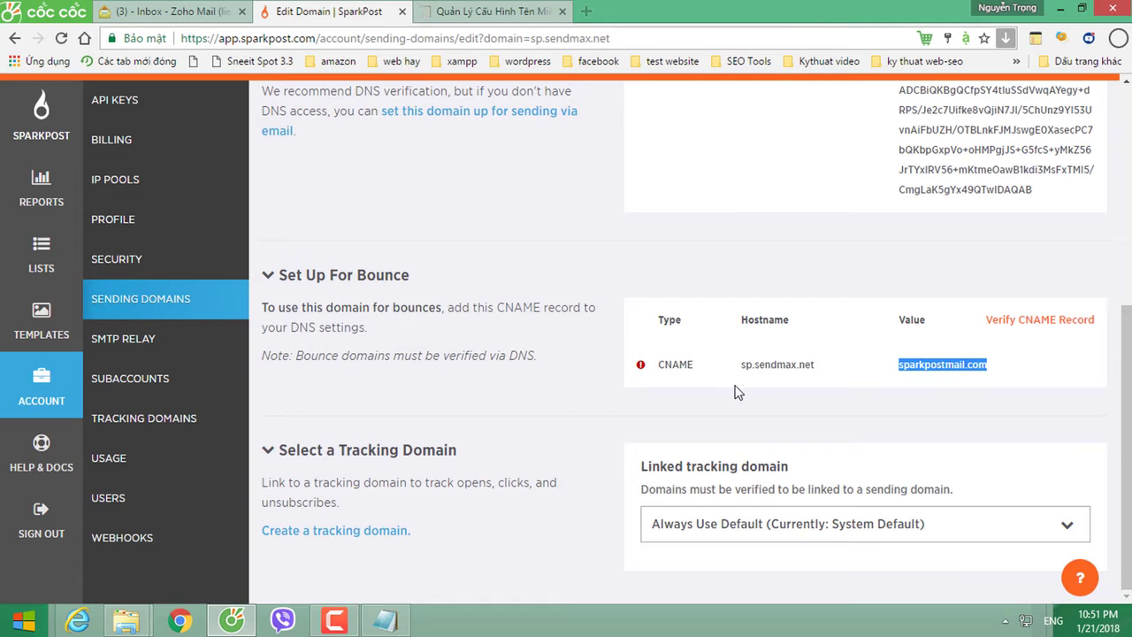
left_click(783, 389)
scroll(787, 427, "up", 3)
scroll(787, 427, "up", 2)
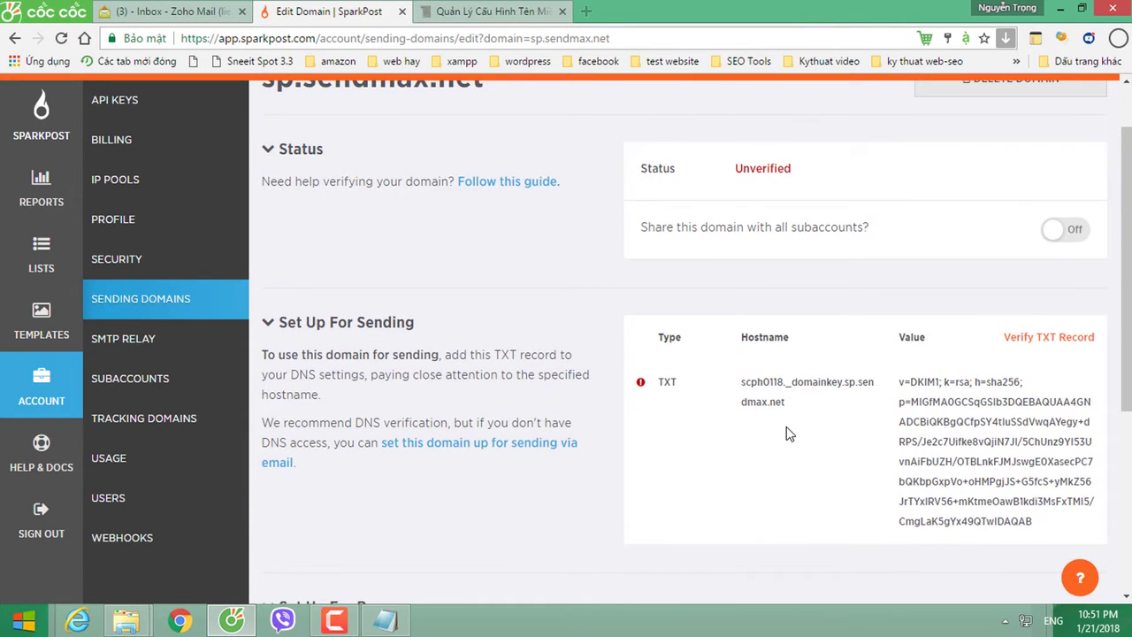
left_click(482, 12)
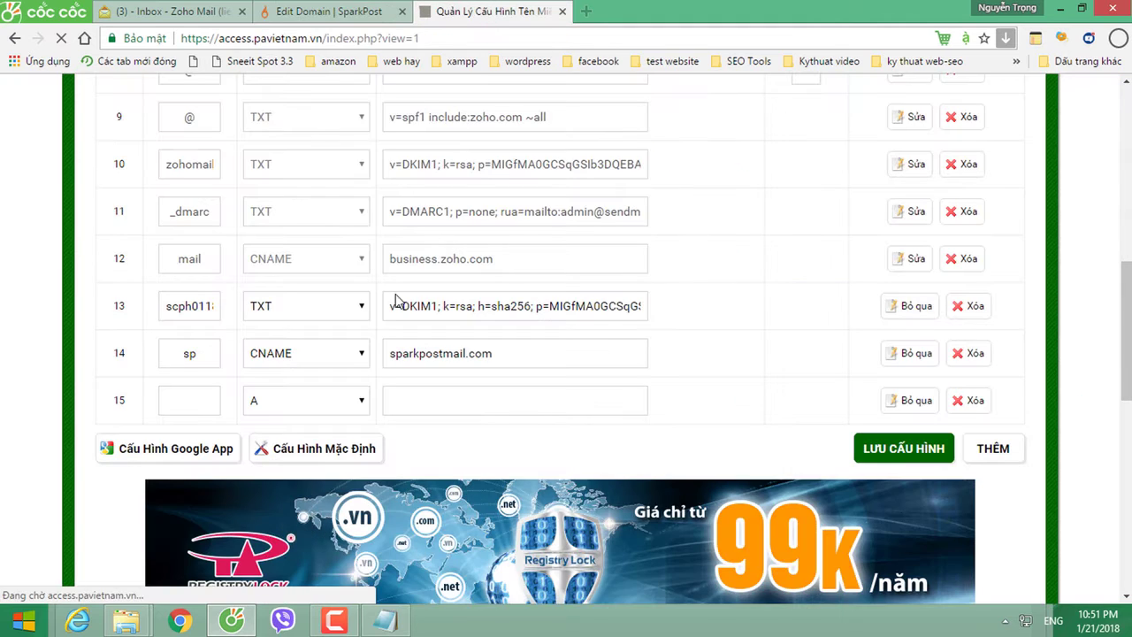
left_click(432, 311)
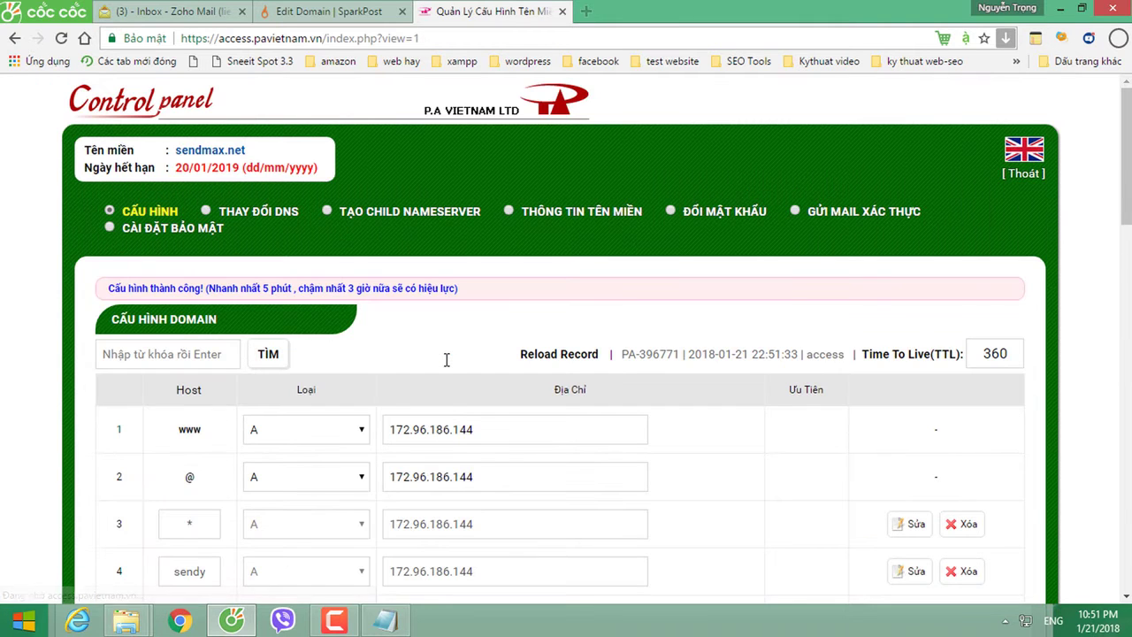
scroll(518, 451, "down", 8)
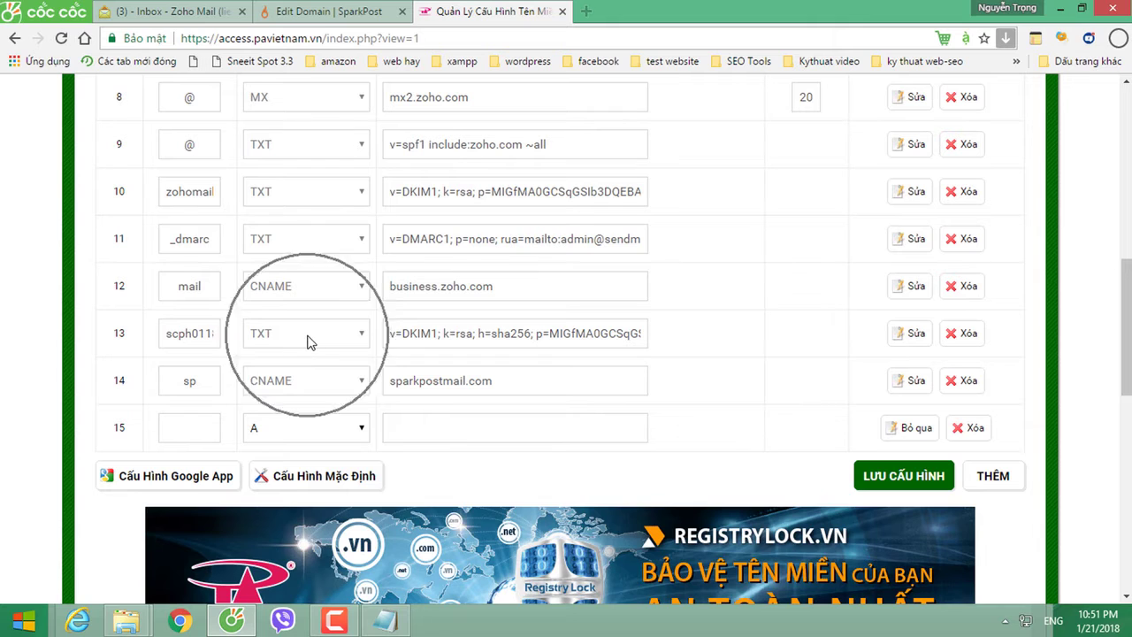
Step: Retry SparkPost's Verify TXT Record check; sp.sendmax.net still shows Unverified
left_click(319, 14)
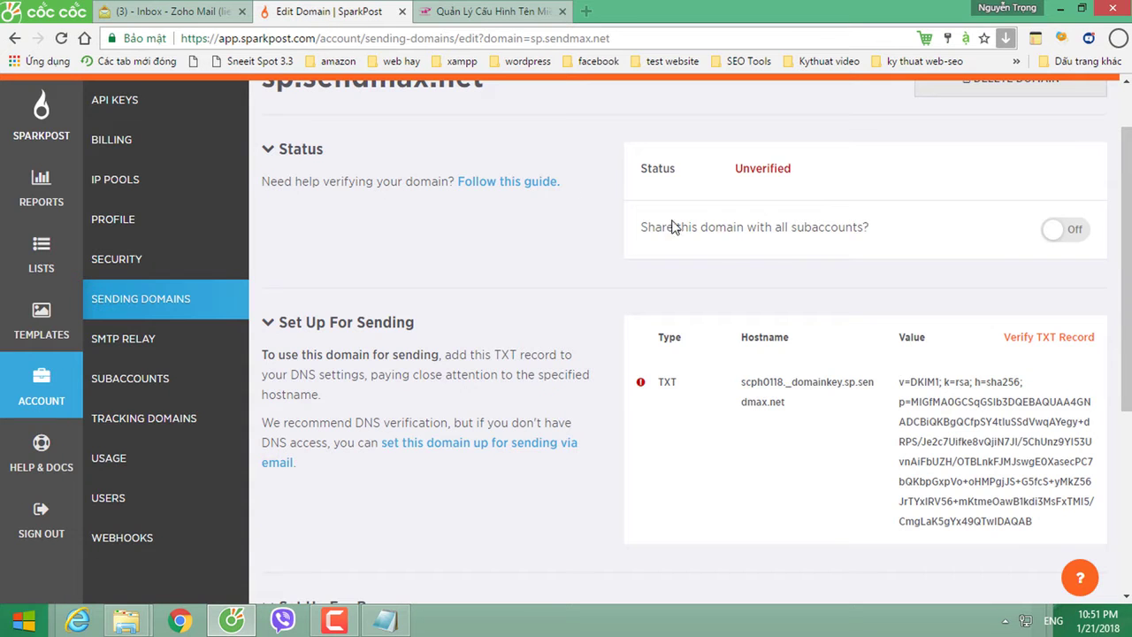
left_click(1040, 347)
left_click(1052, 345)
left_click(667, 400)
left_click(668, 400)
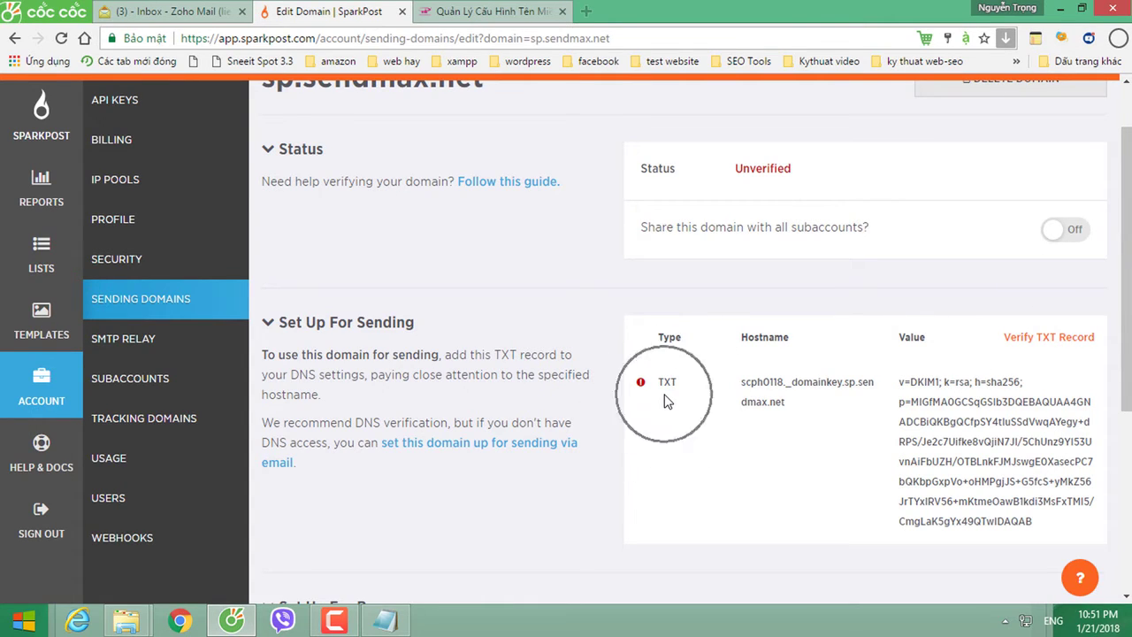
left_click(1046, 345)
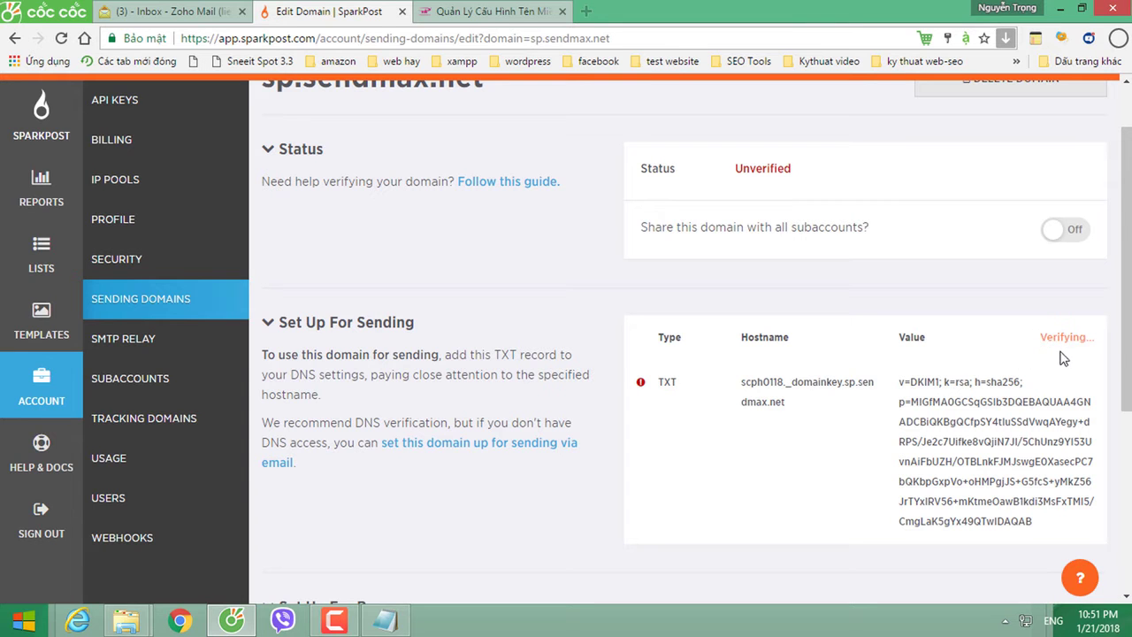
left_click(484, 13)
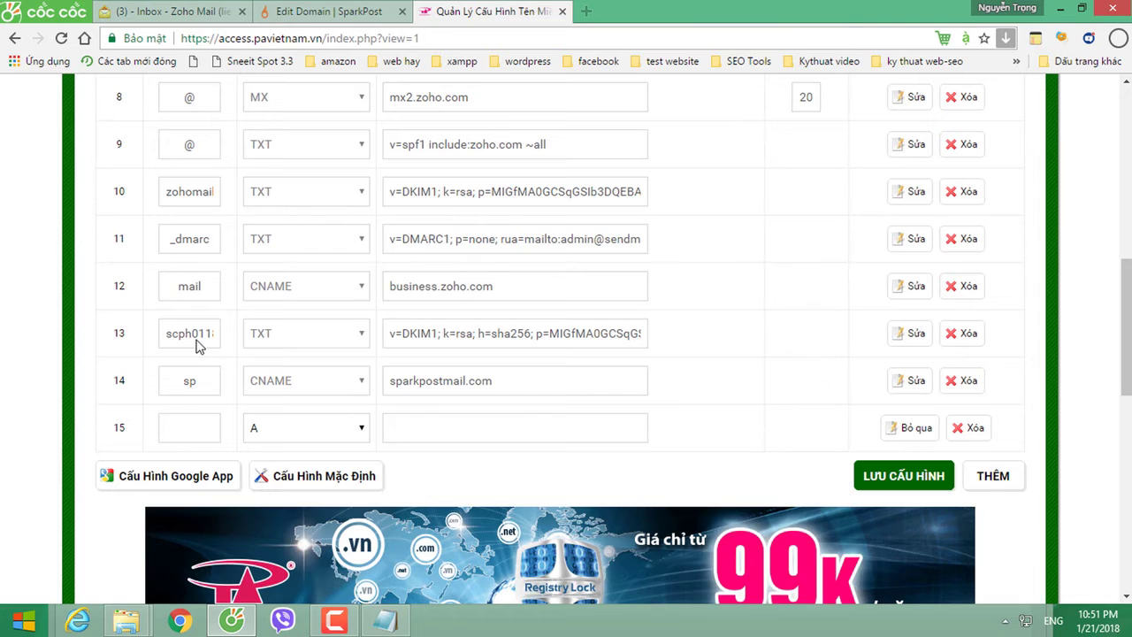
left_click(325, 16)
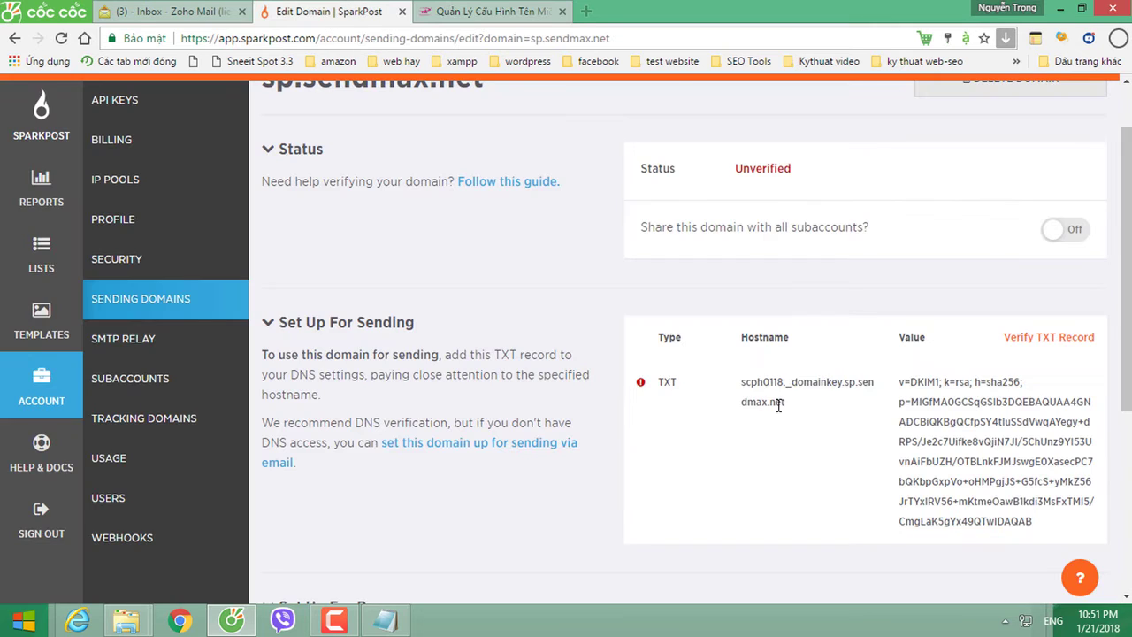
left_click(849, 381)
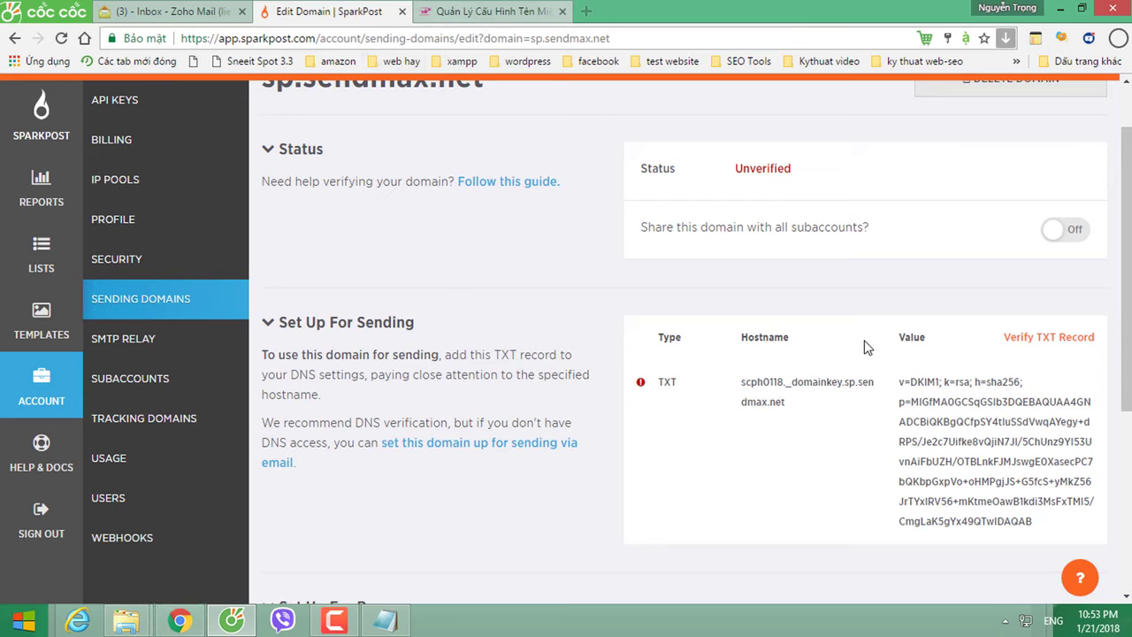
Step: Verify the DKIM TXT record and then the bounce CNAME record for sp.sendmax.net
left_click(1031, 344)
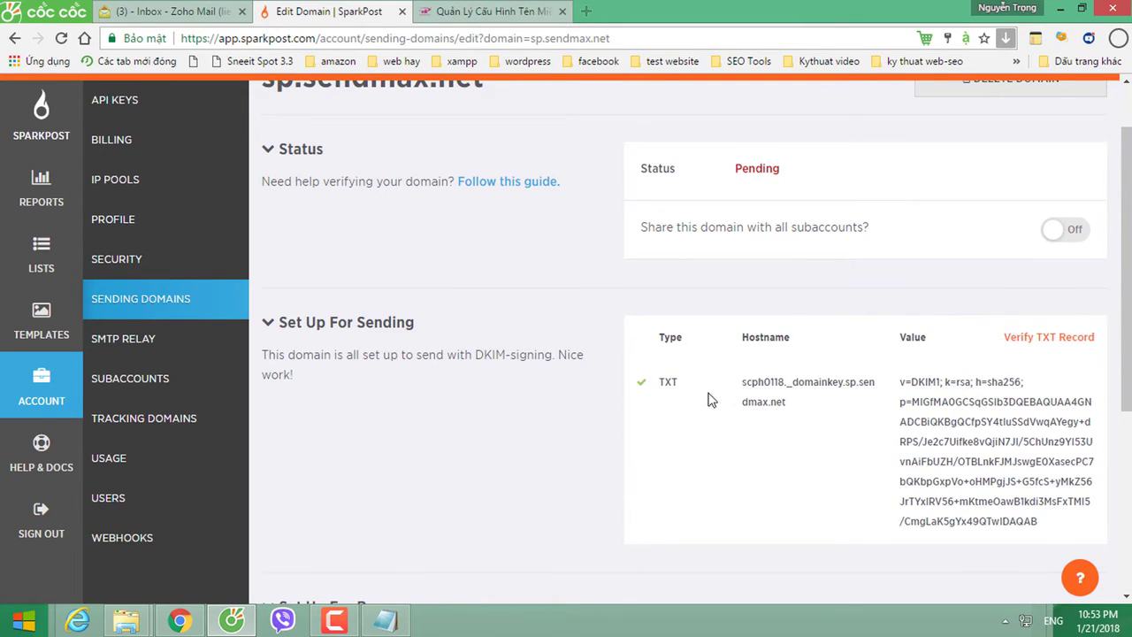
left_click(650, 398)
scroll(838, 397, "down", 4)
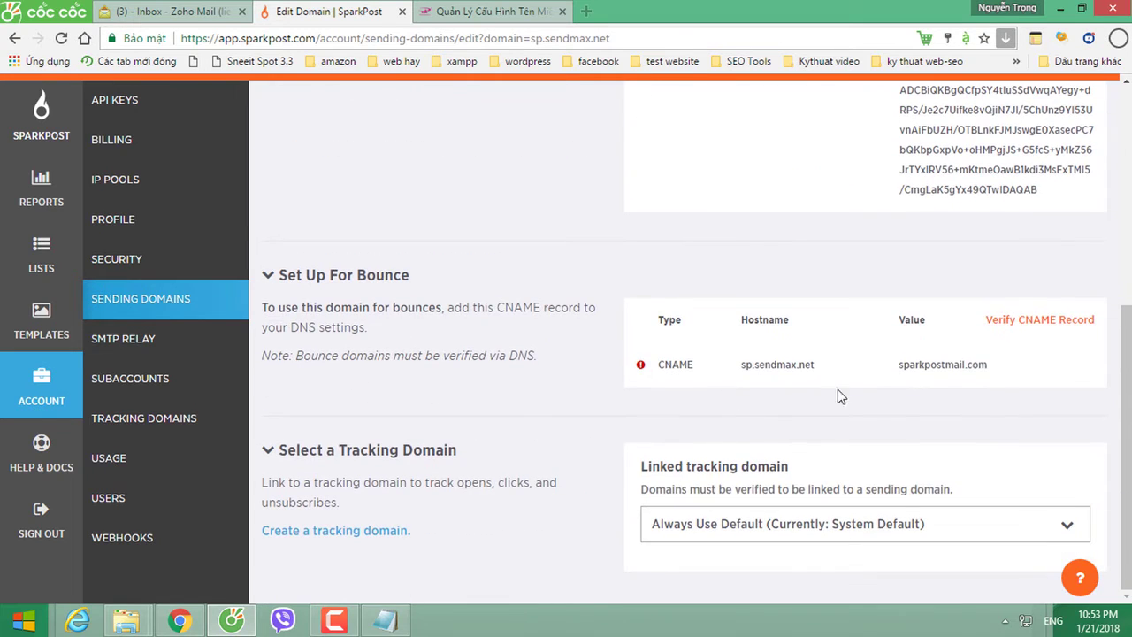
left_click(1021, 329)
left_click(662, 378)
left_click(661, 376)
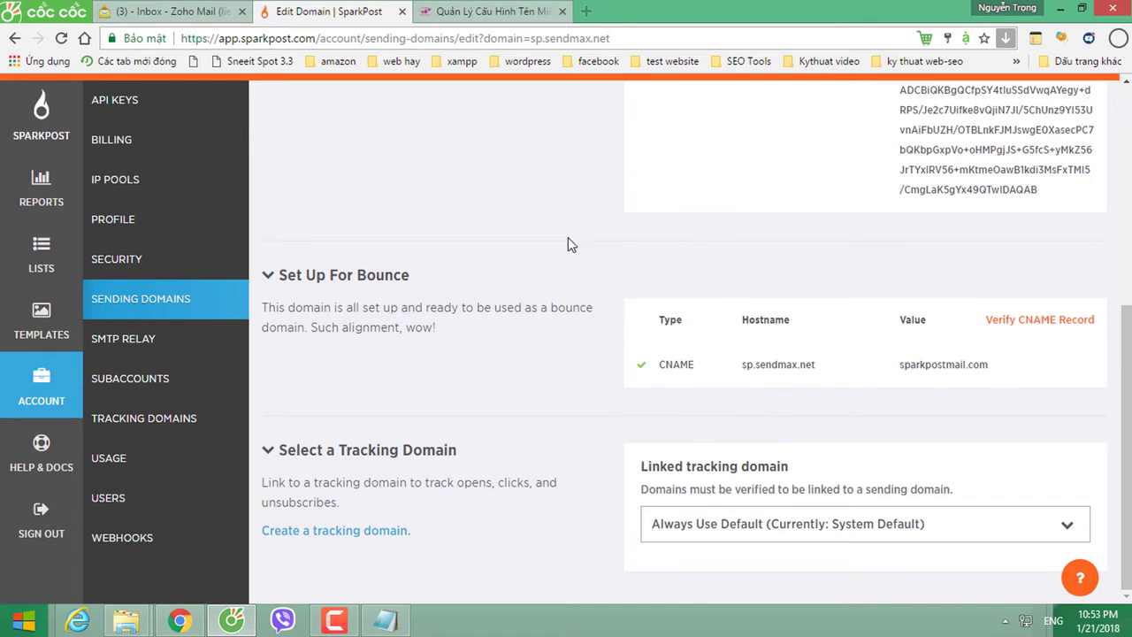
scroll(560, 226, "up", 6)
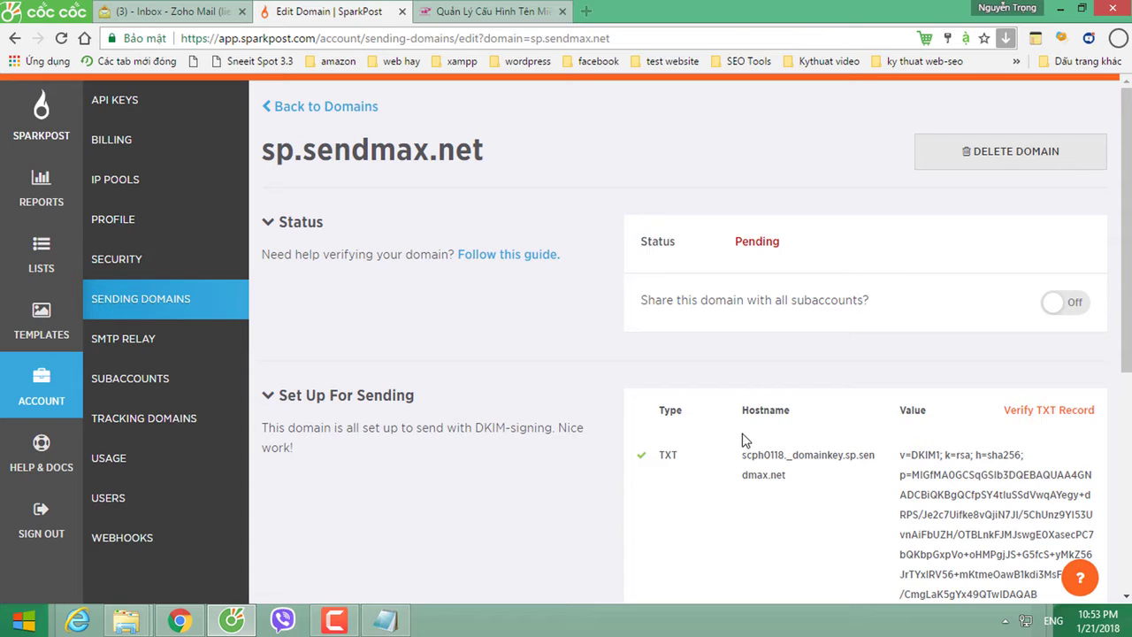
left_click(40, 111)
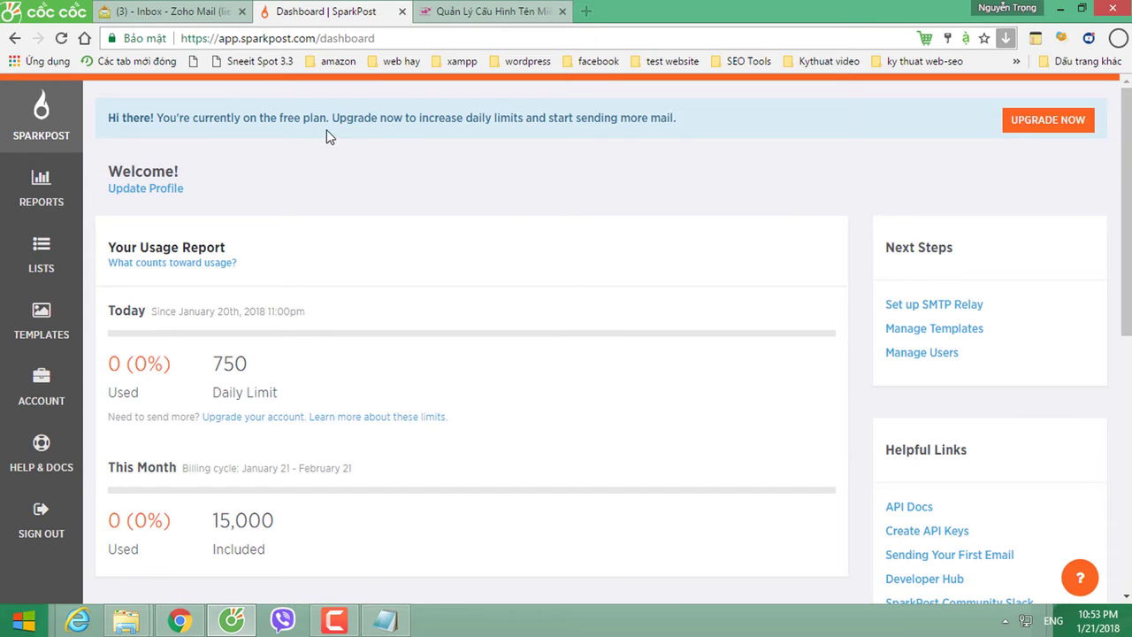
scroll(573, 281, "down", 6)
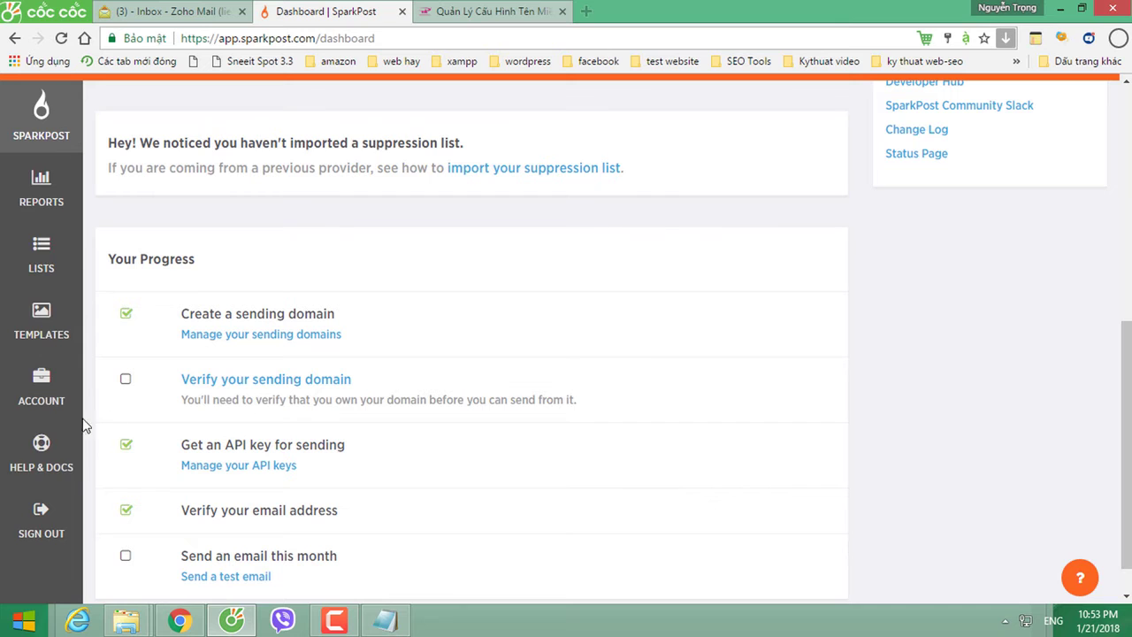
left_click(40, 400)
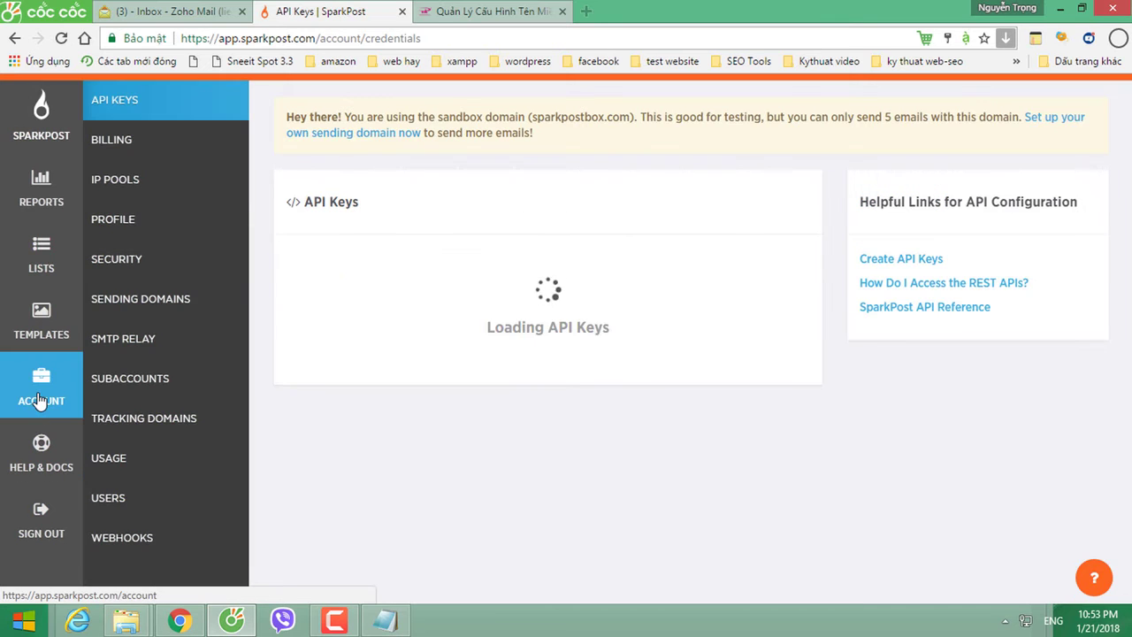
left_click(147, 305)
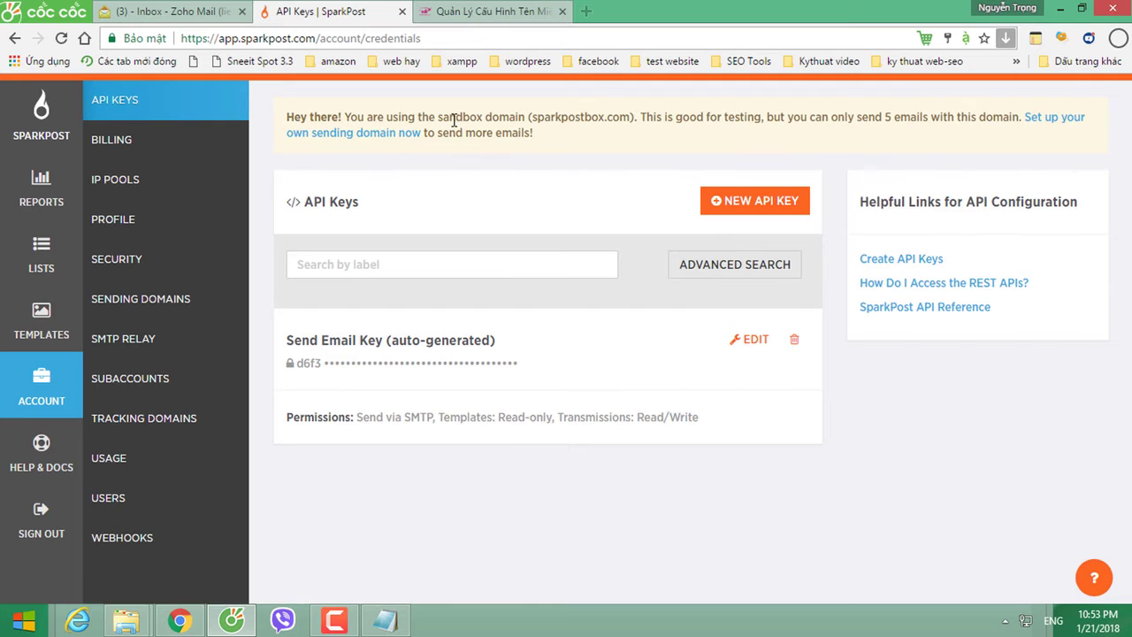
left_click_drag(691, 122, 882, 123)
left_click(371, 134)
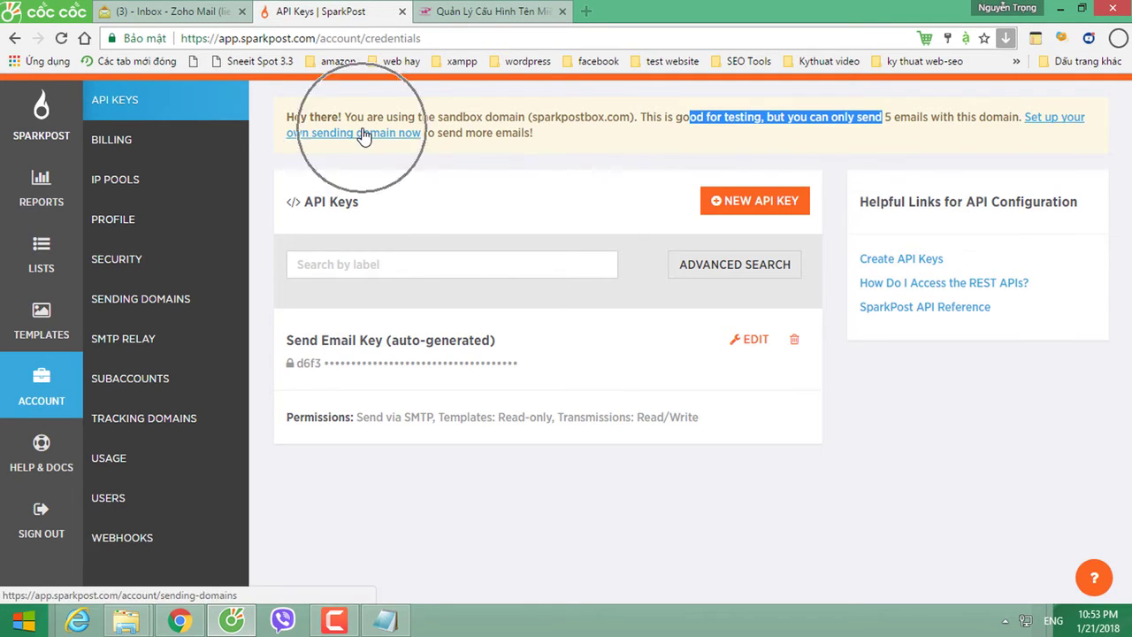
left_click(141, 307)
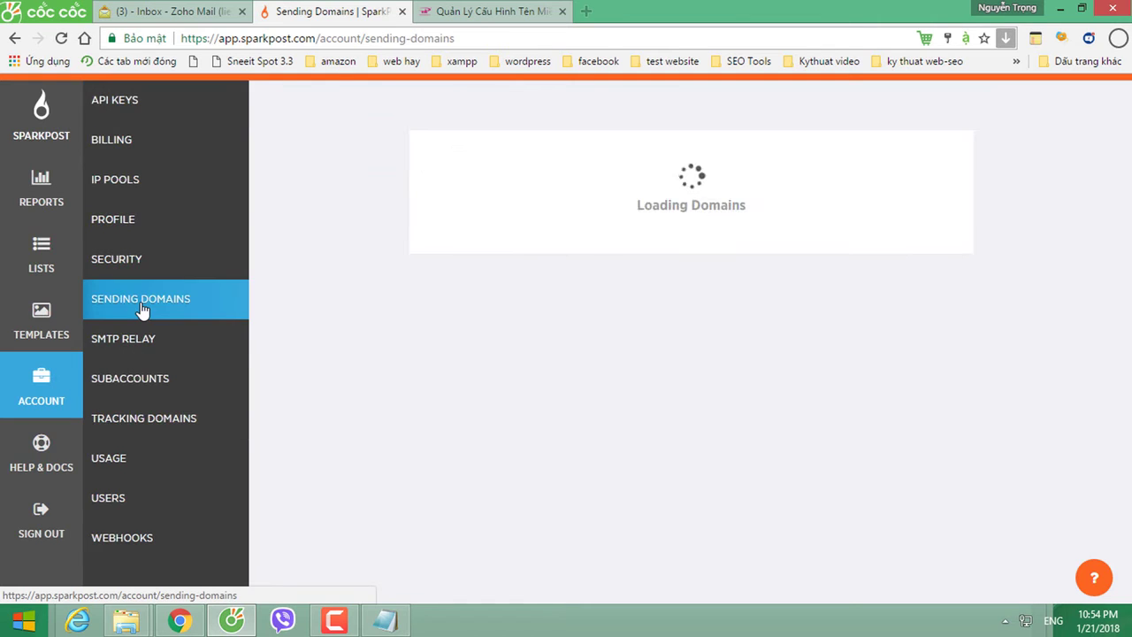
left_click(489, 237)
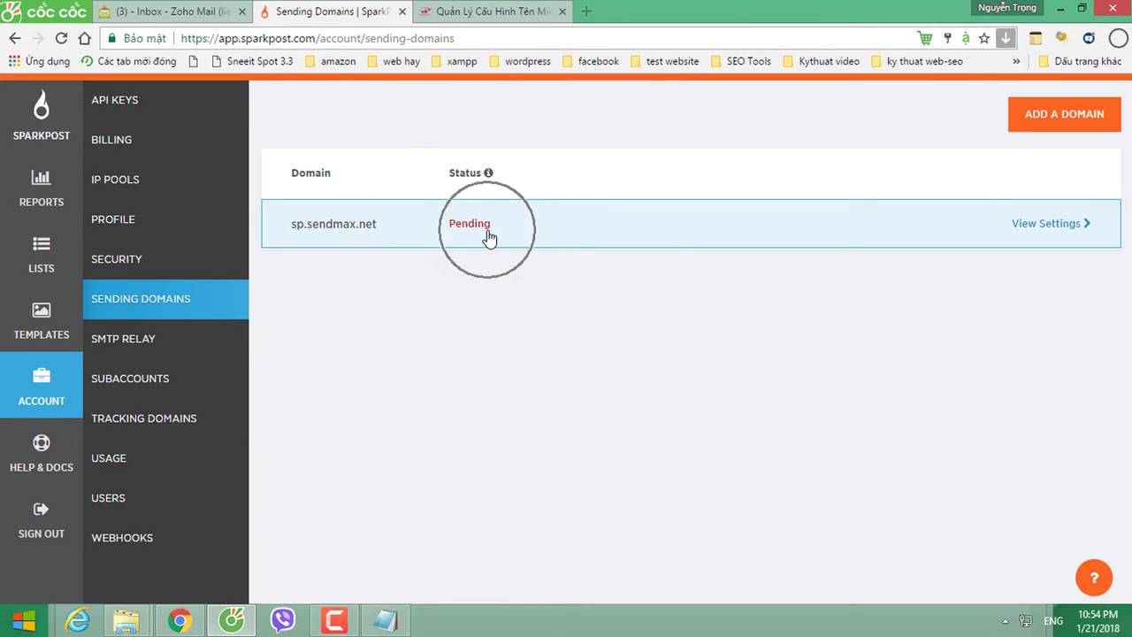
left_click(489, 237)
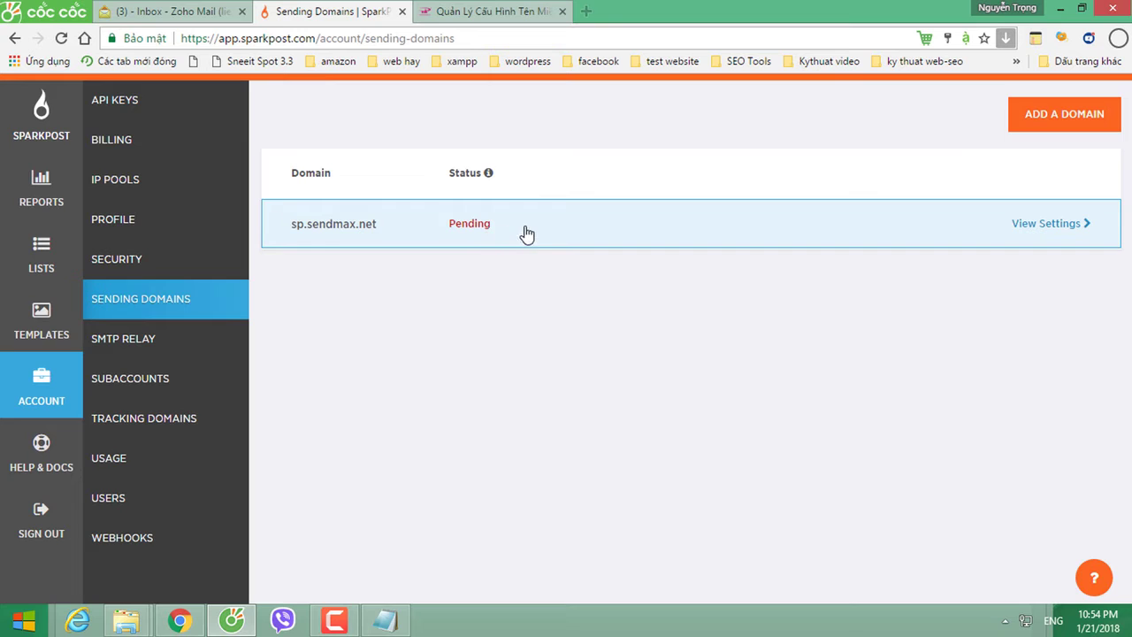
left_click(1059, 130)
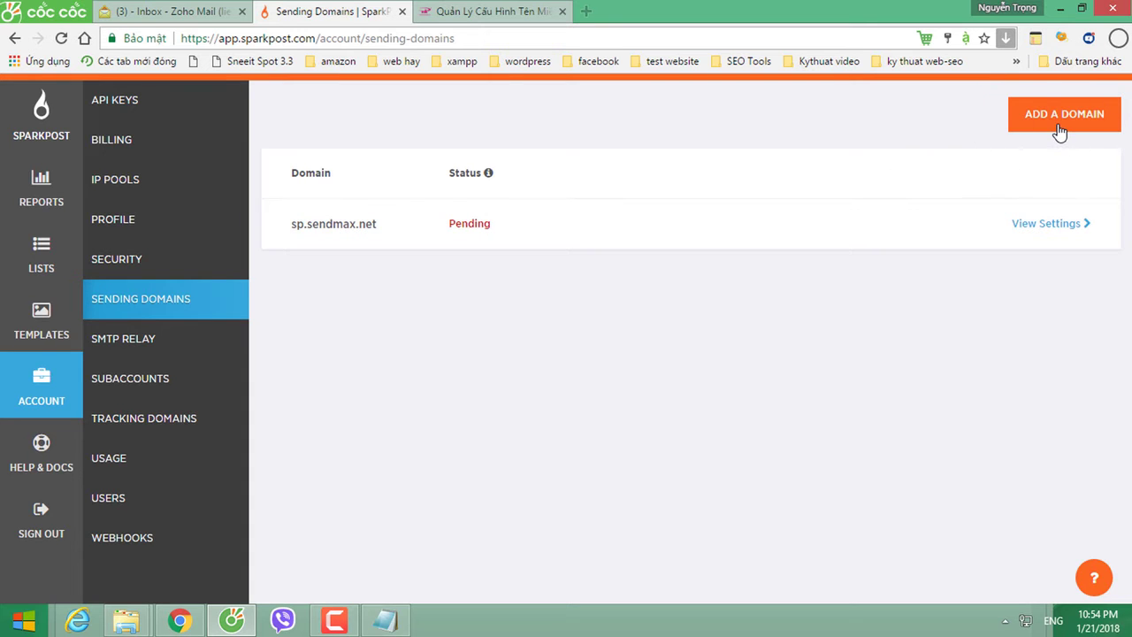
left_click(1059, 131)
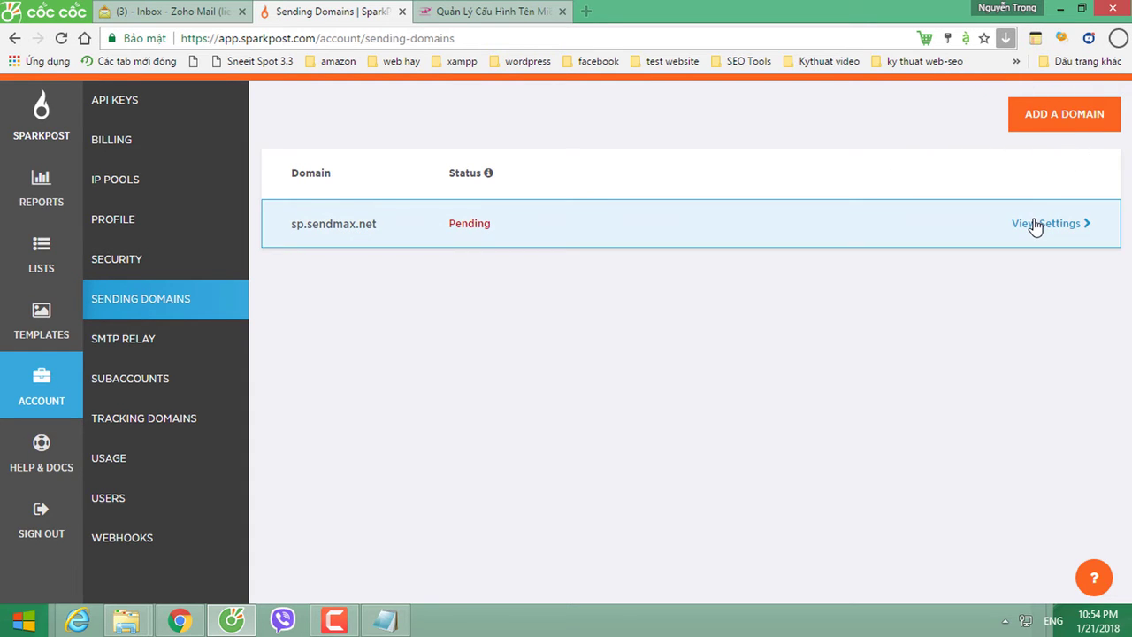
left_click(1034, 226)
left_click(753, 263)
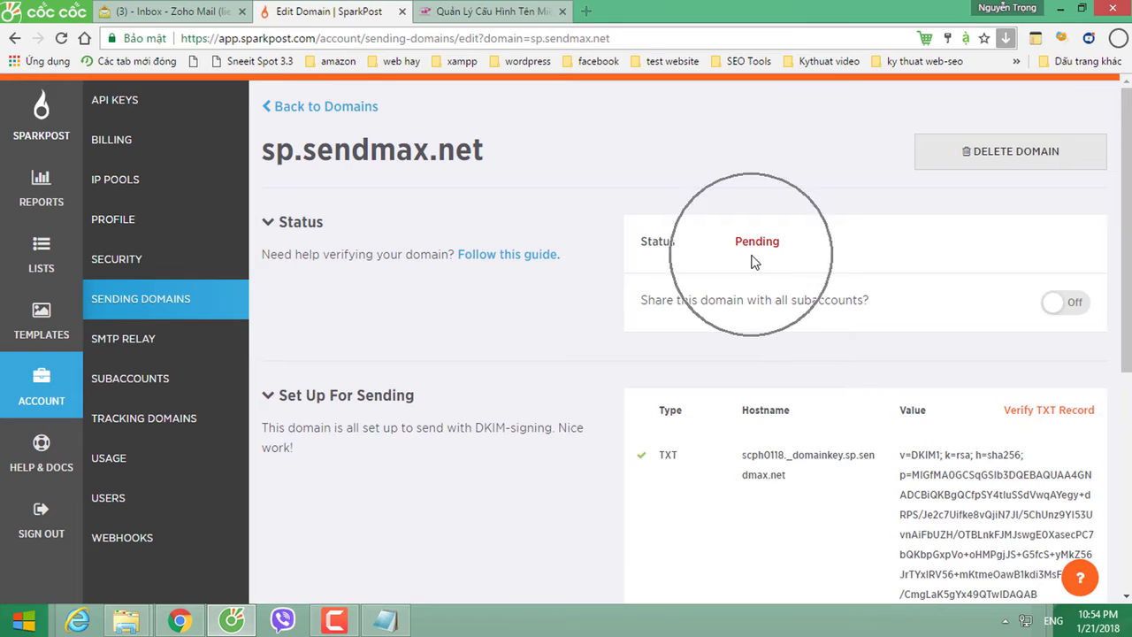
scroll(672, 476, "down", 5)
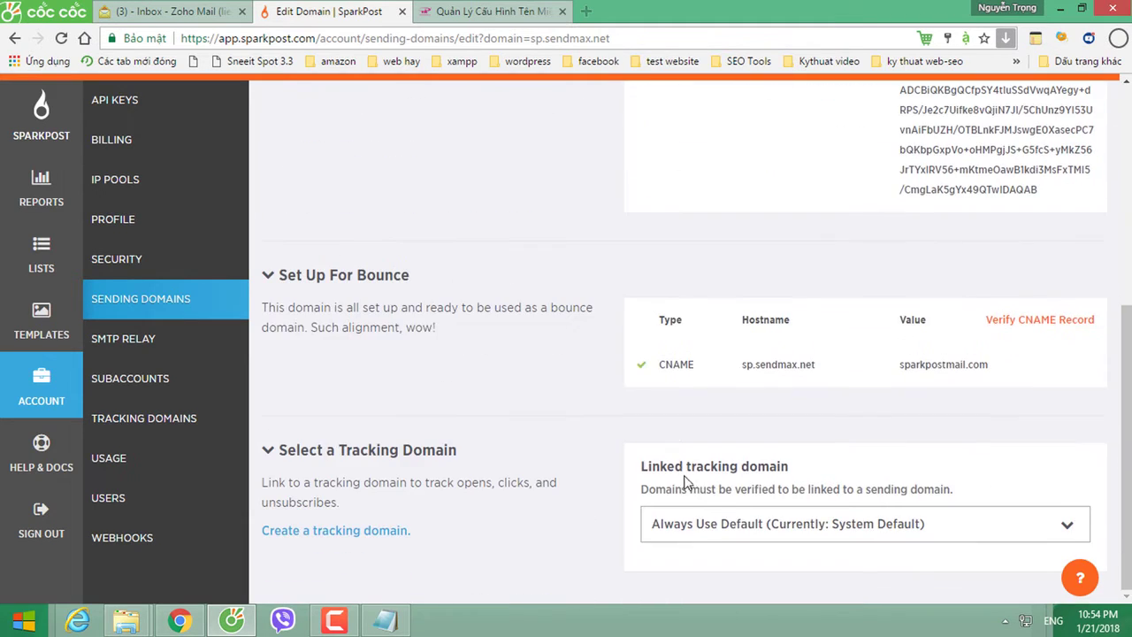
left_click(671, 381)
left_click(40, 128)
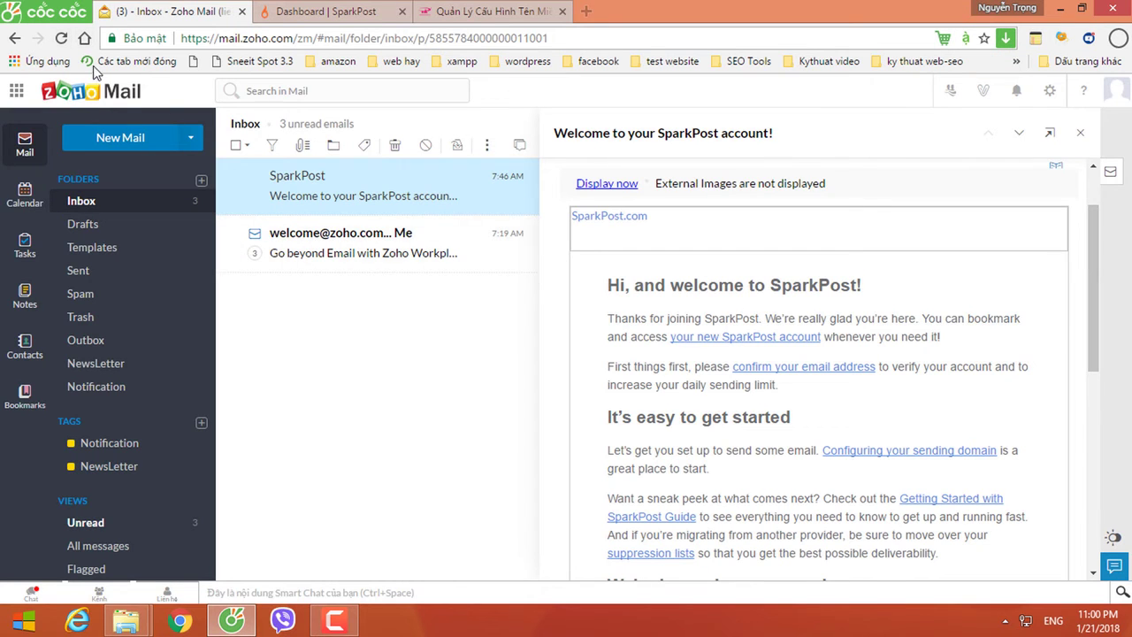
Step: Reload Zoho Mail, read the SparkPost welcome email, and return to the SparkPost dashboard
left_click(62, 39)
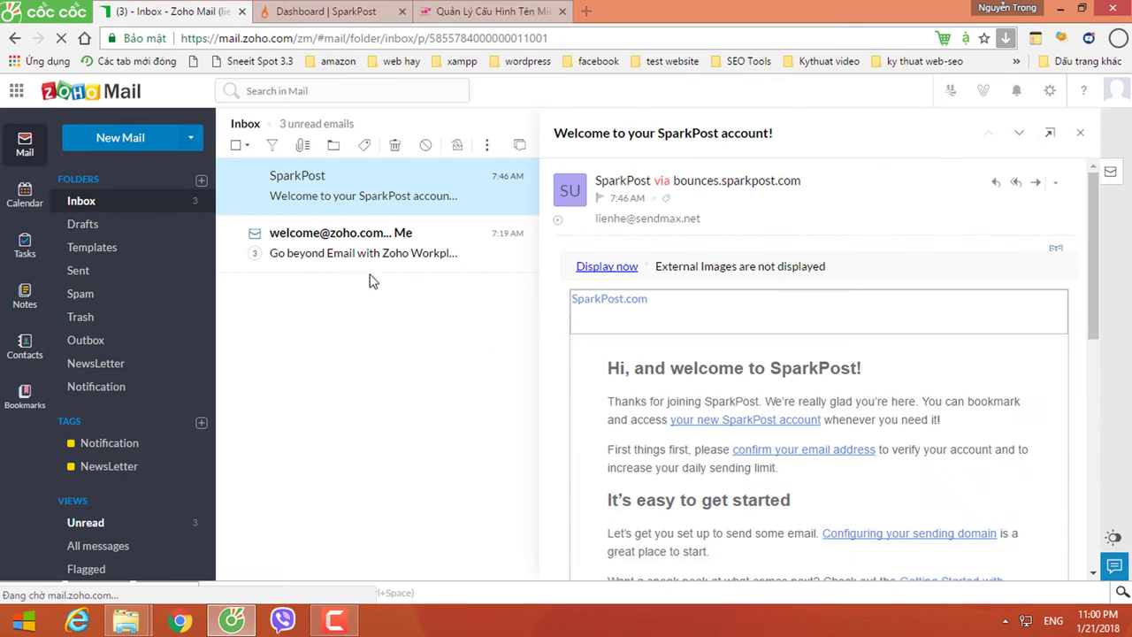
left_click(321, 215)
left_click(311, 14)
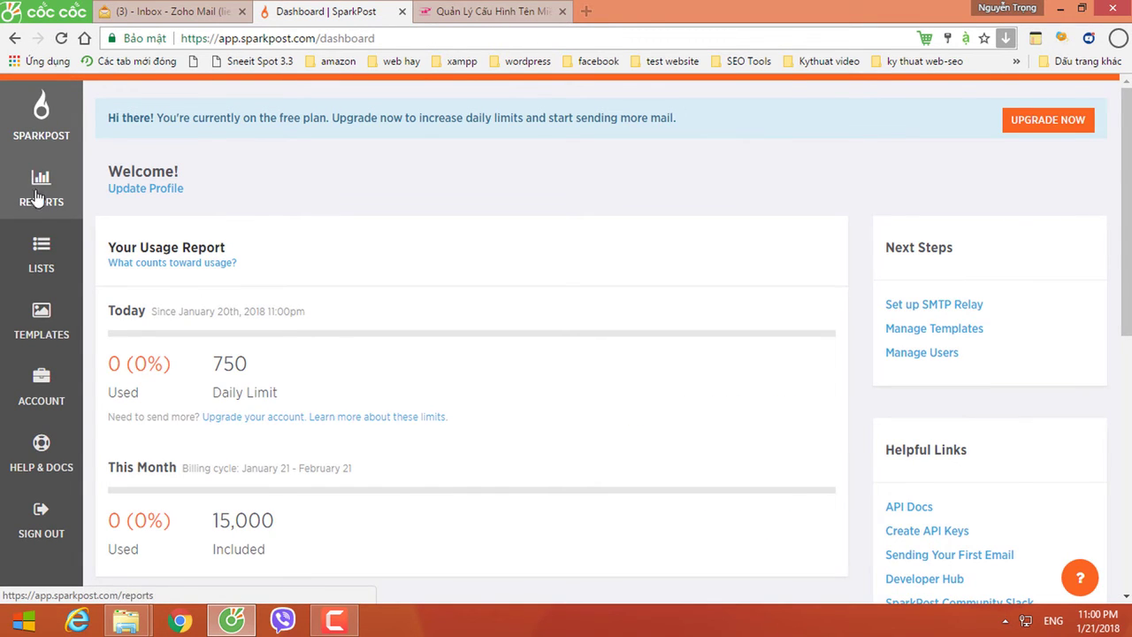
Step: Sign out of SparkPost and log back in, staying logged in on this browser
left_click(39, 524)
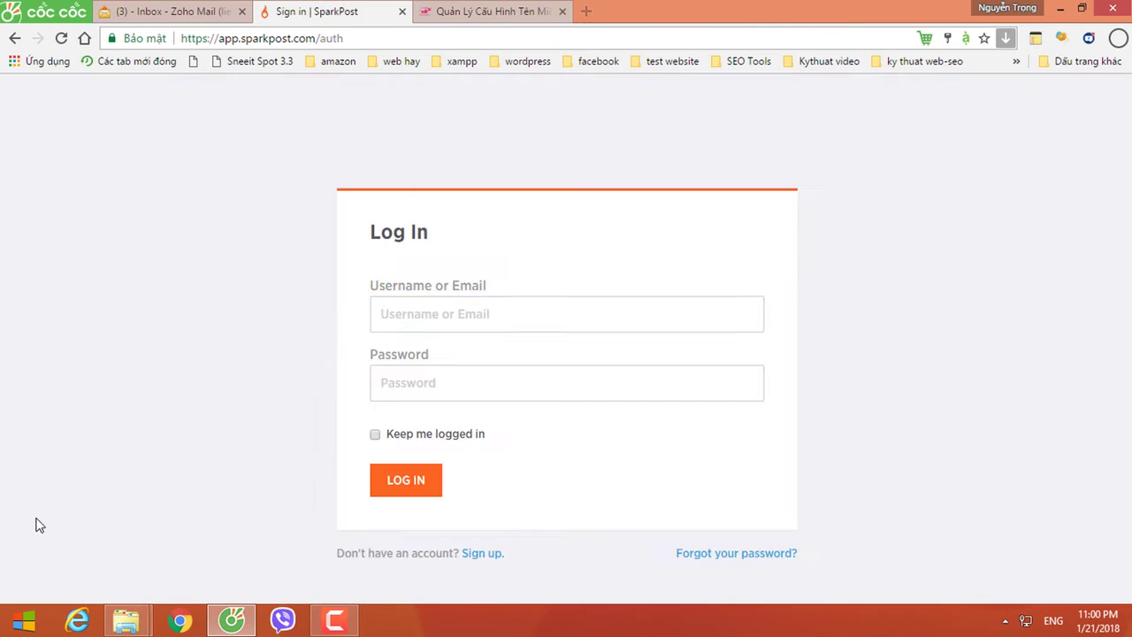
left_click(492, 316)
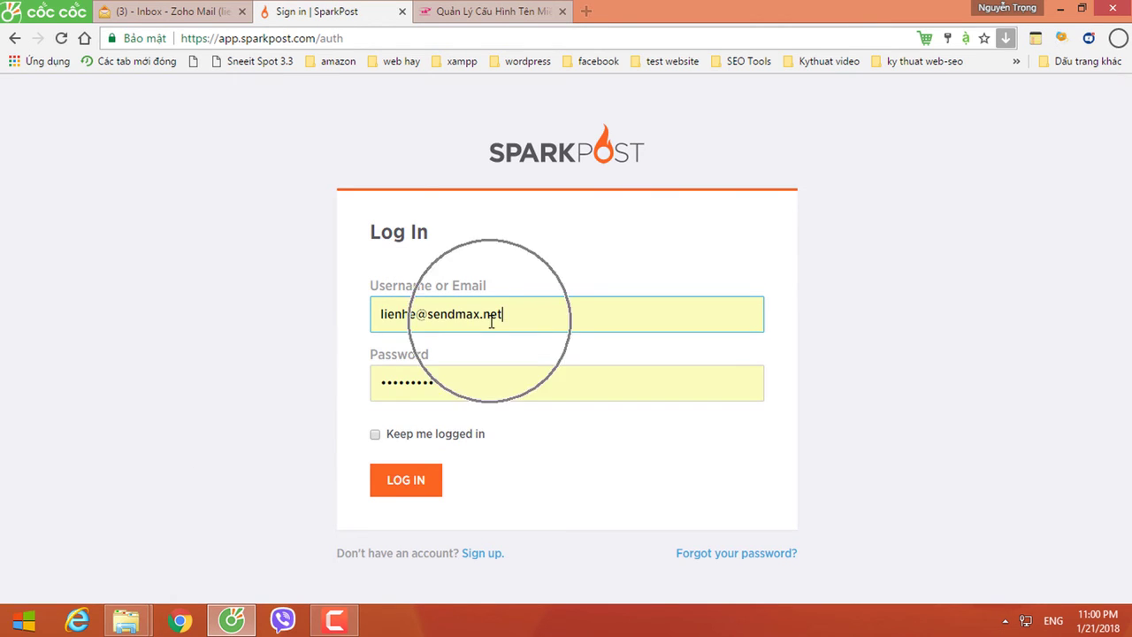
left_click(375, 434)
left_click(439, 398)
left_click(401, 485)
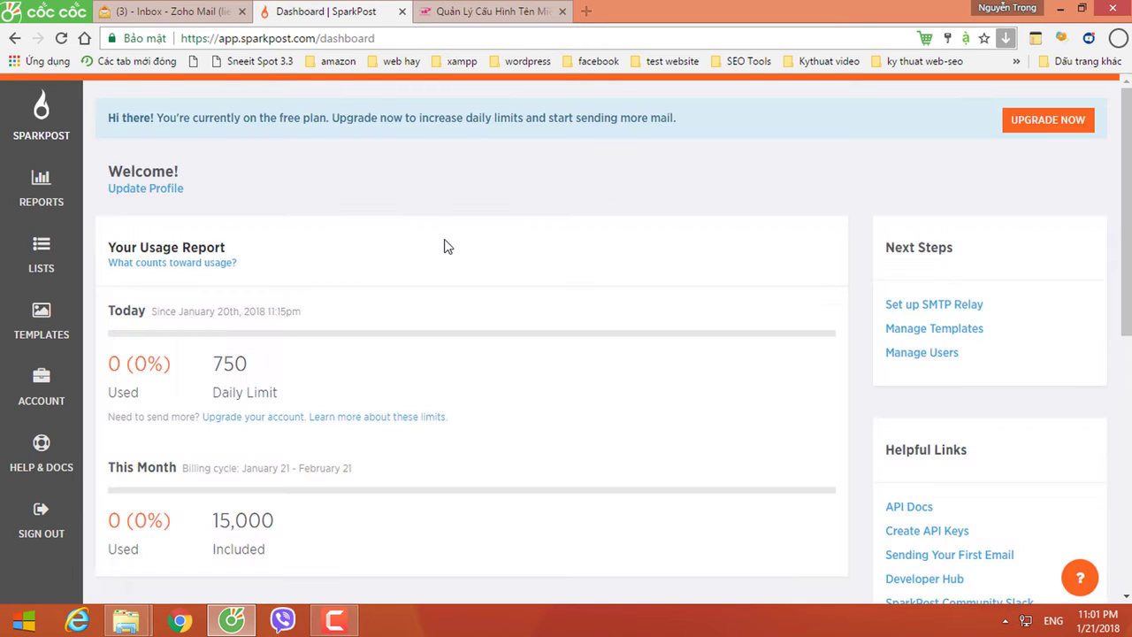
Step: Check that sp.sendmax.net shows Verified, then view the dashboard's Your Progress checklist
scroll(361, 374, "down", 5)
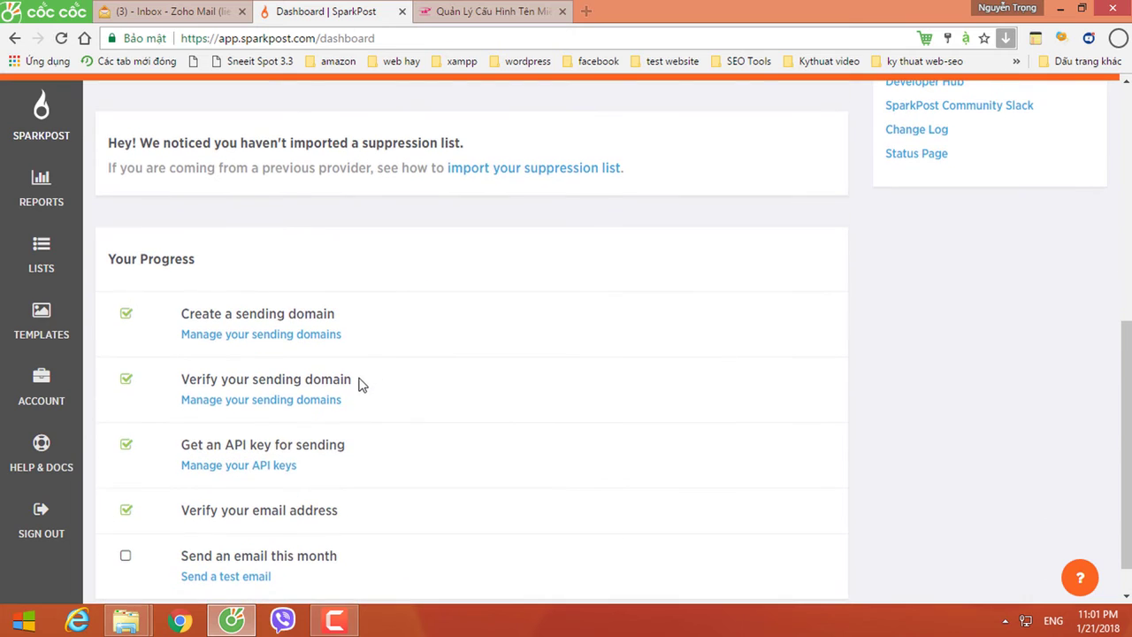
left_click(245, 401)
left_click(42, 393)
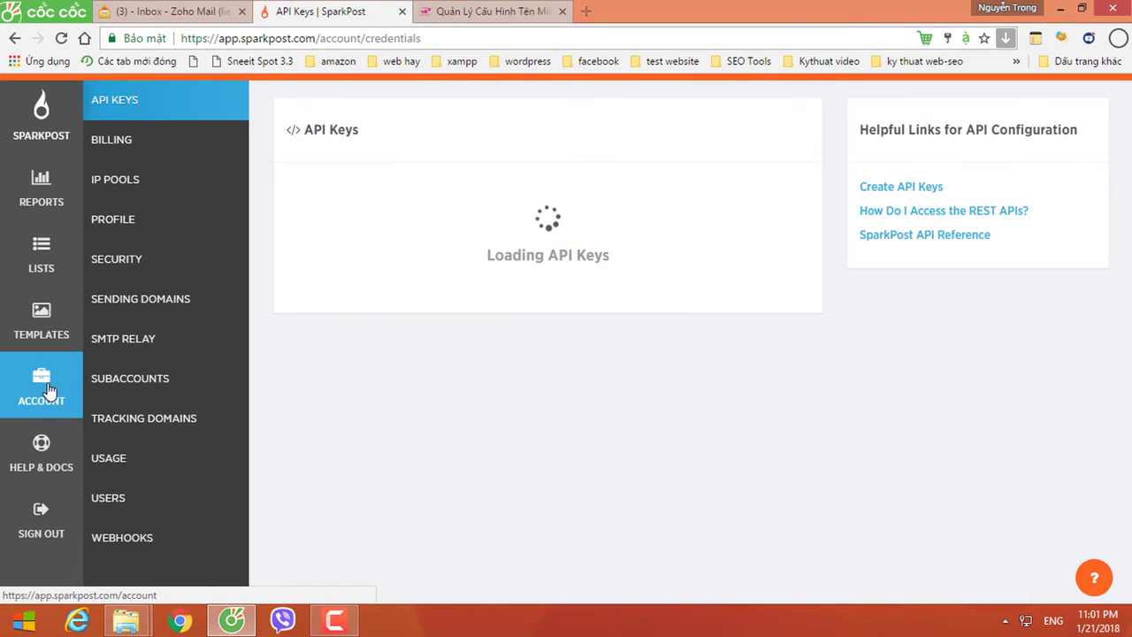
left_click(137, 309)
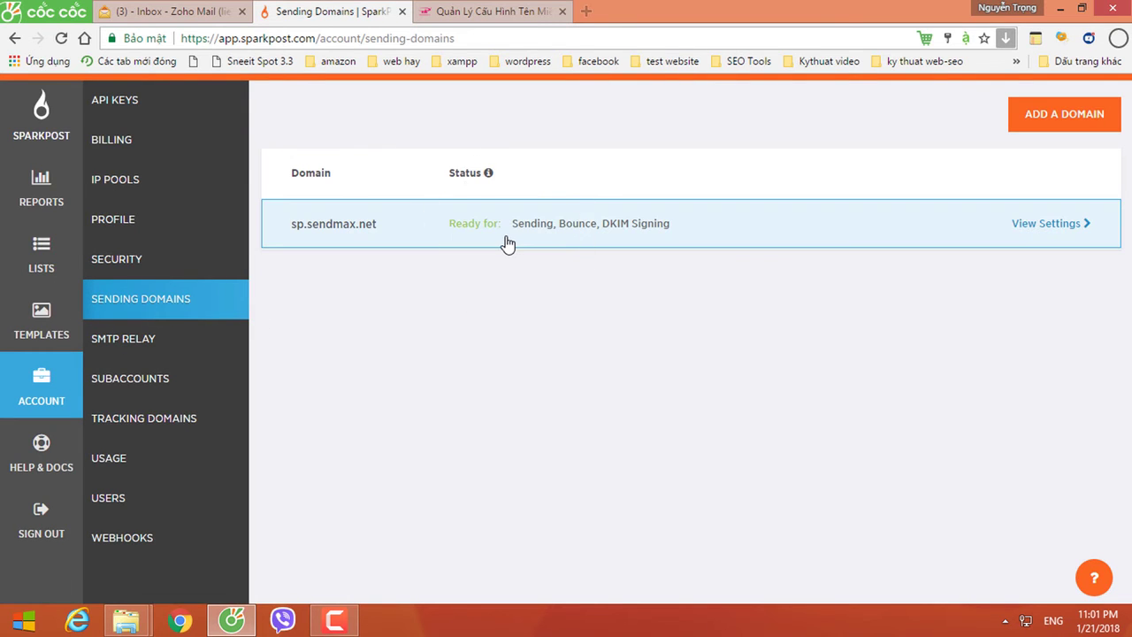
left_click(507, 237)
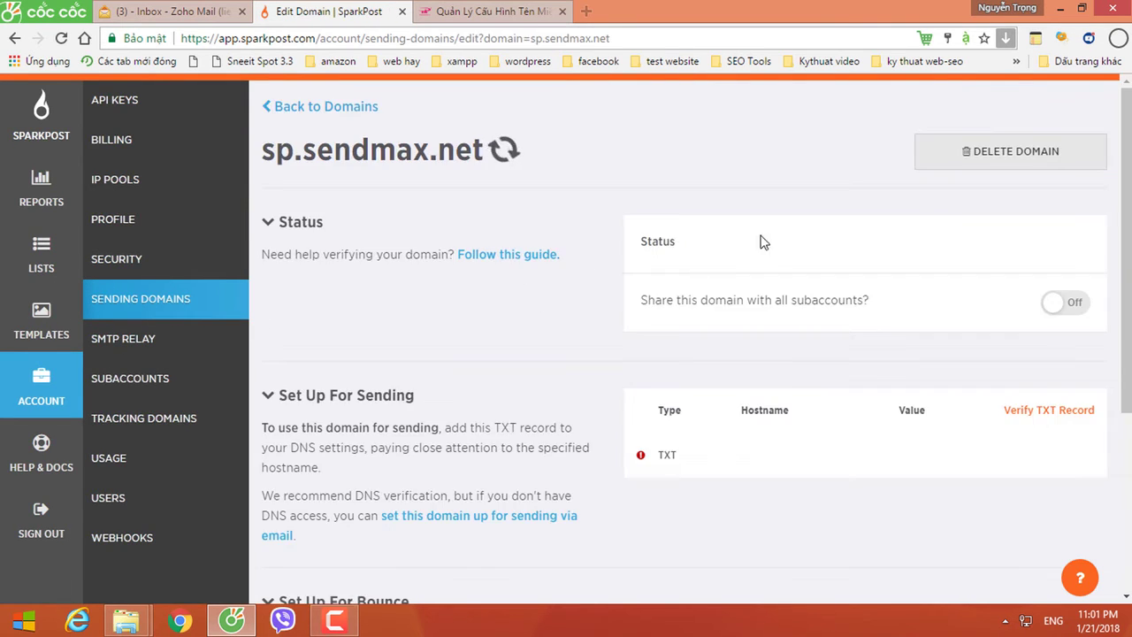
mouse_move(706, 302)
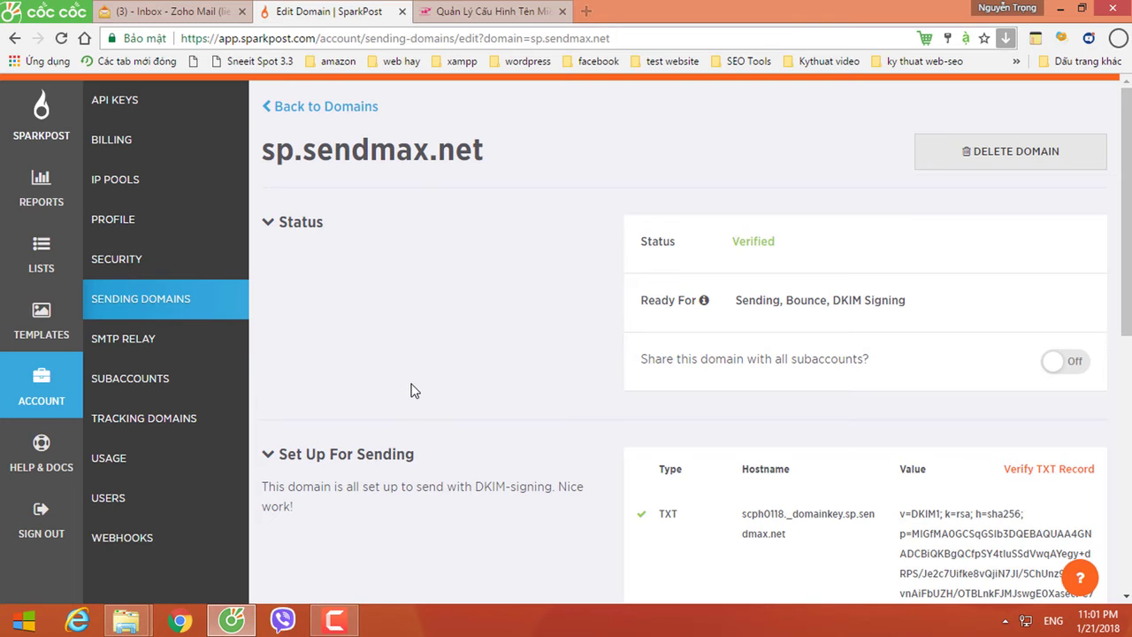
left_click(40, 126)
scroll(362, 367, "down", 6)
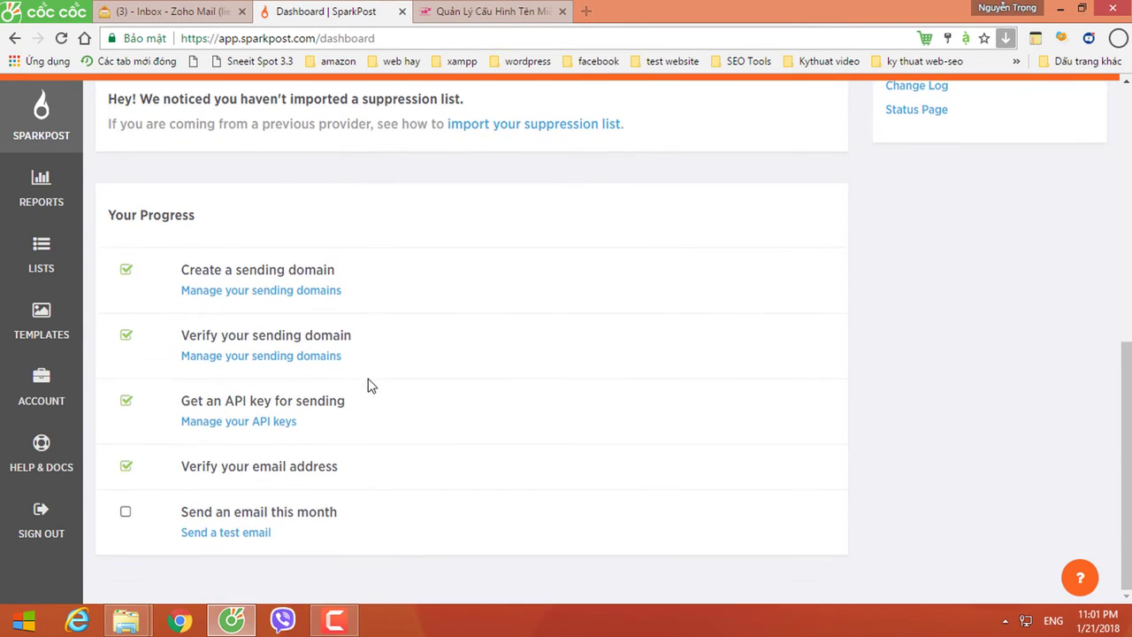
Step: Open the My First Email test-send page and enter the suggested Gmail address as recipient
left_click(227, 534)
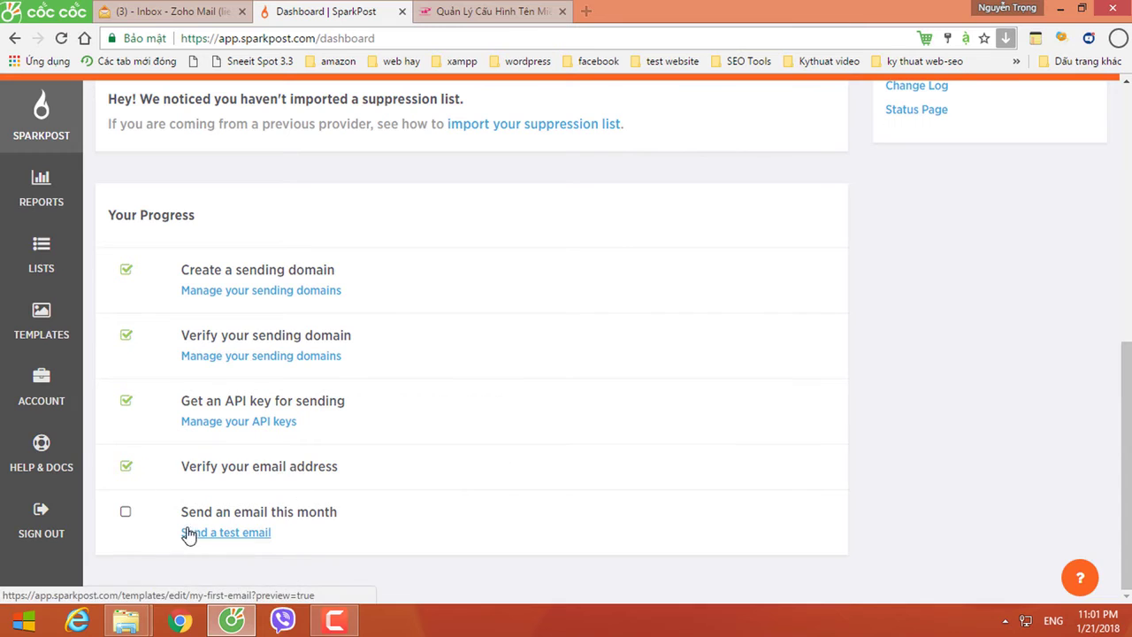
left_click(243, 521)
left_click(235, 536)
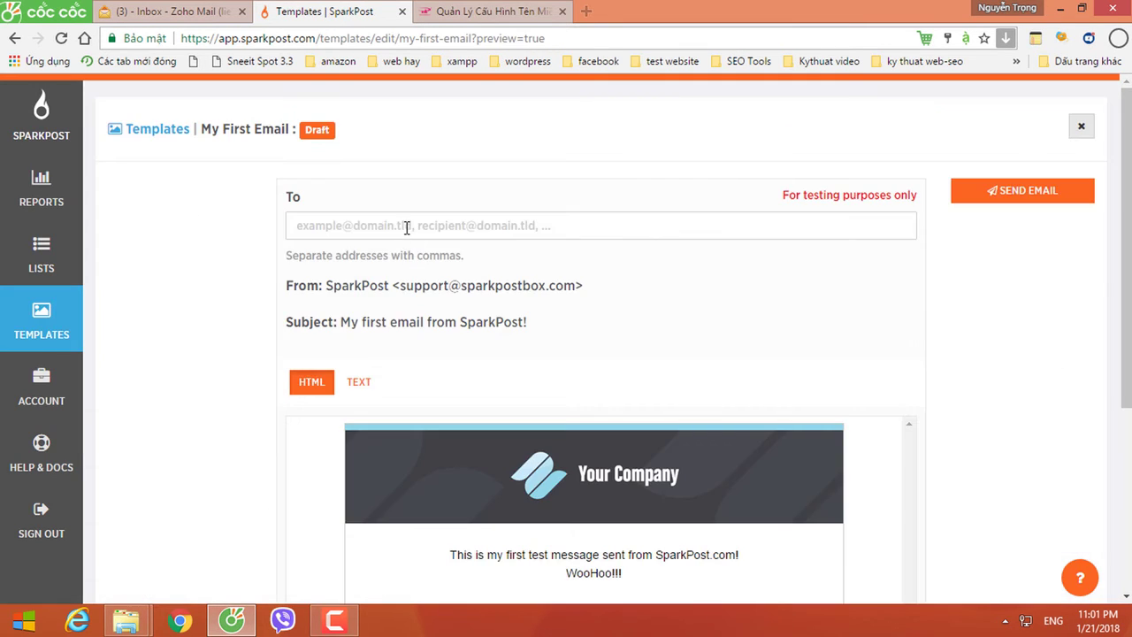
left_click(406, 228)
type("tr")
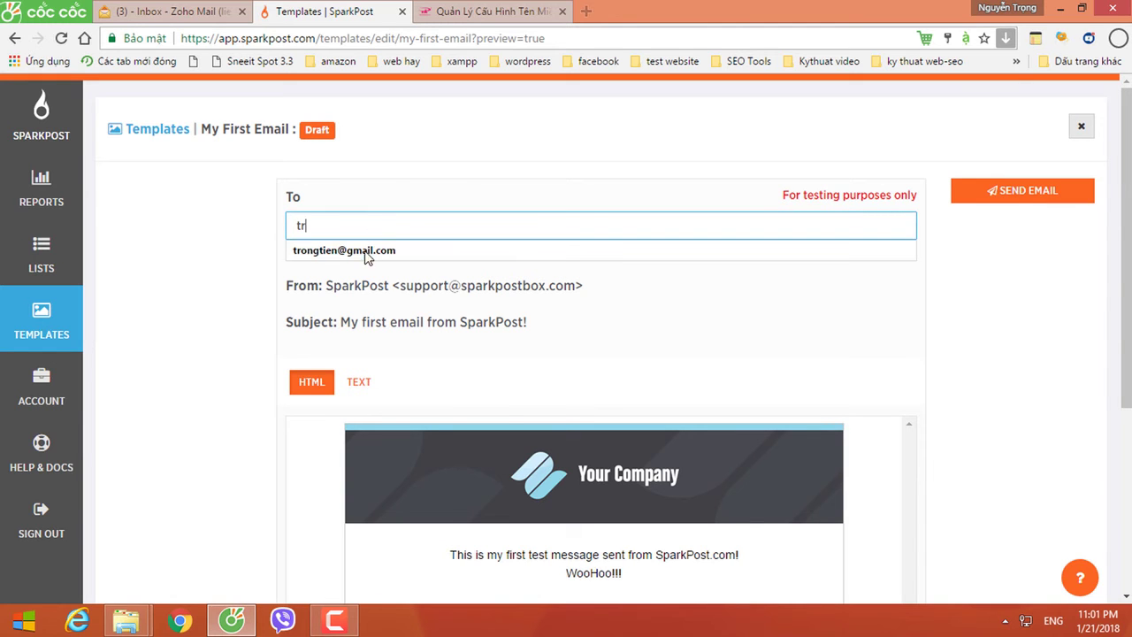
left_click(371, 254)
type(",")
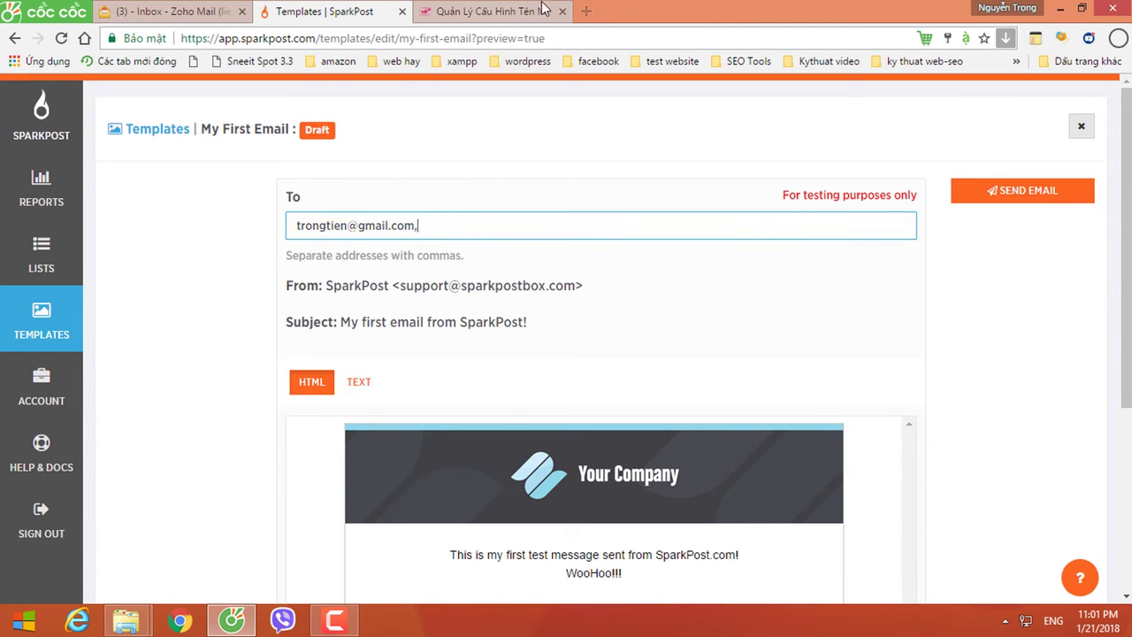
left_click(586, 10)
Step: Copy the mail-tester.com test address into SparkPost's To field after the Gmail recipient
type("mail")
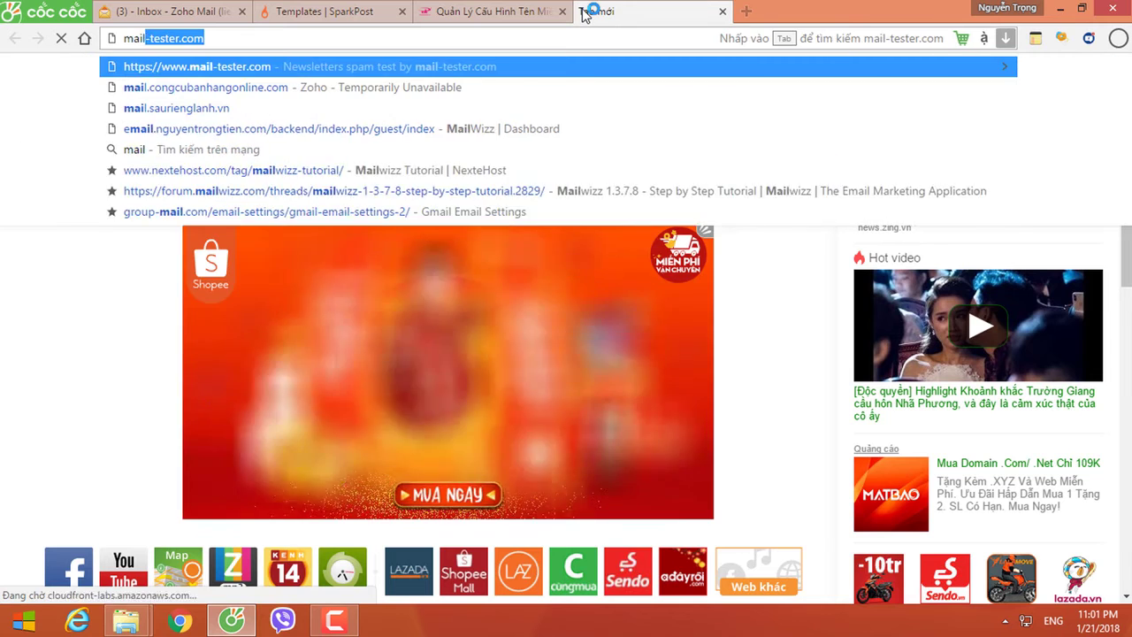
key("Return")
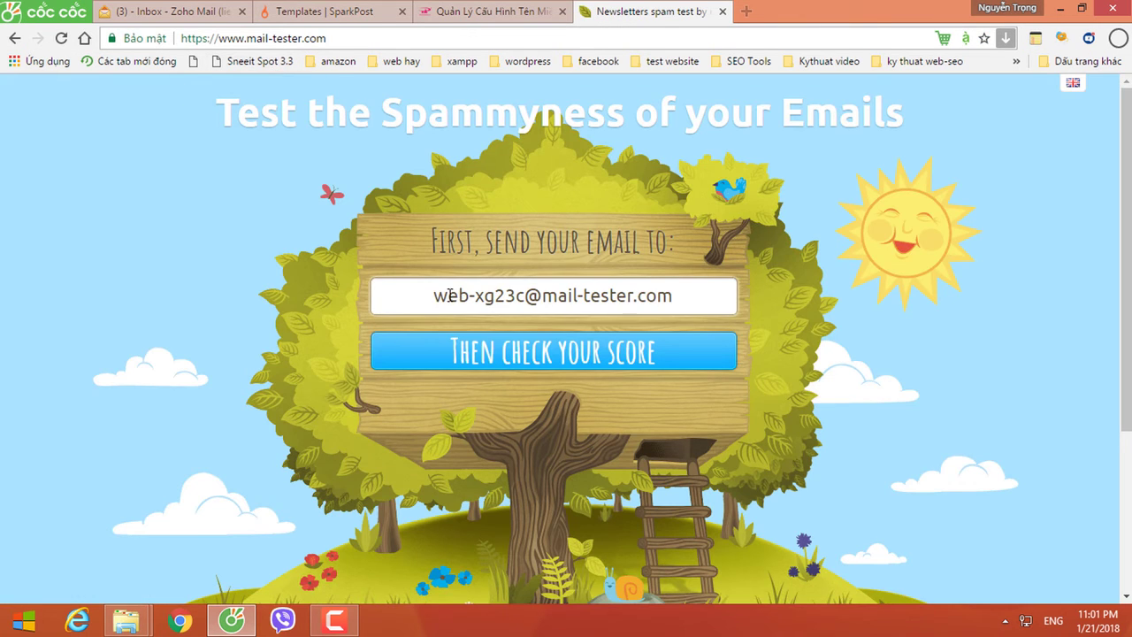
left_click_drag(430, 297, 692, 299)
key("ctrl+c")
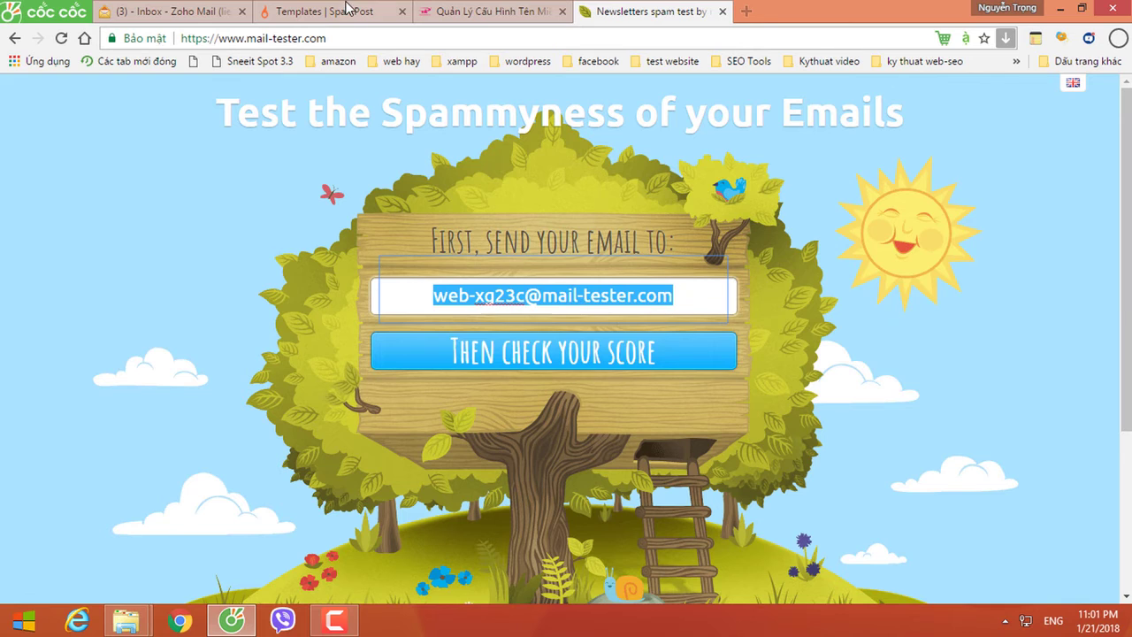
left_click(349, 10)
key("ctrl+v")
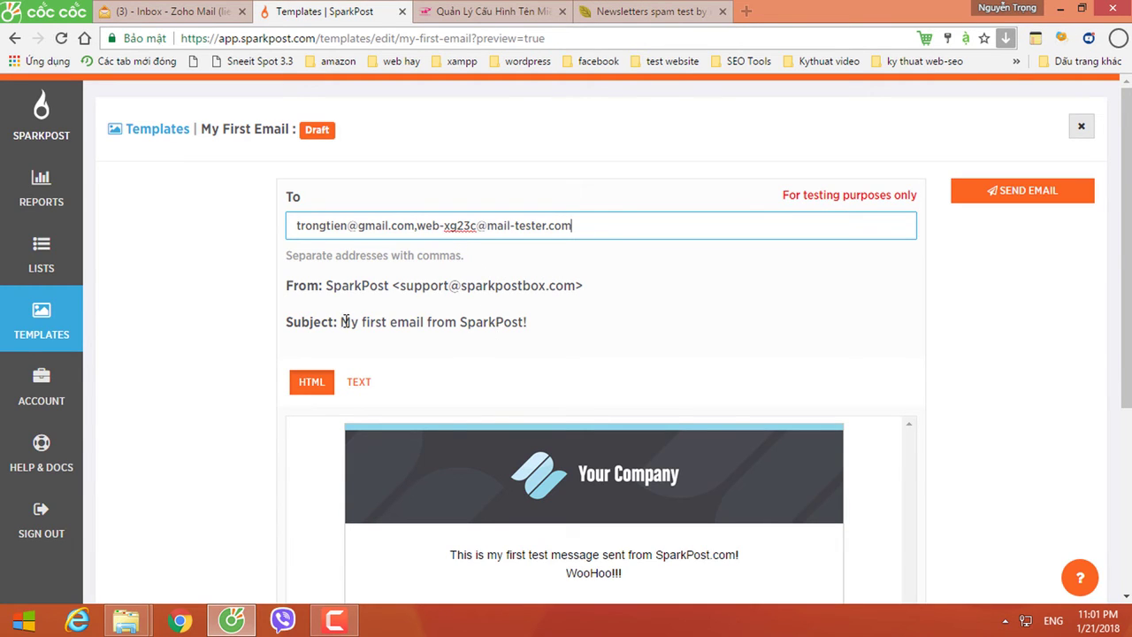
Step: Review the subject line and preview the email's plain-text and HTML versions
left_click_drag(341, 321, 522, 322)
left_click(479, 339)
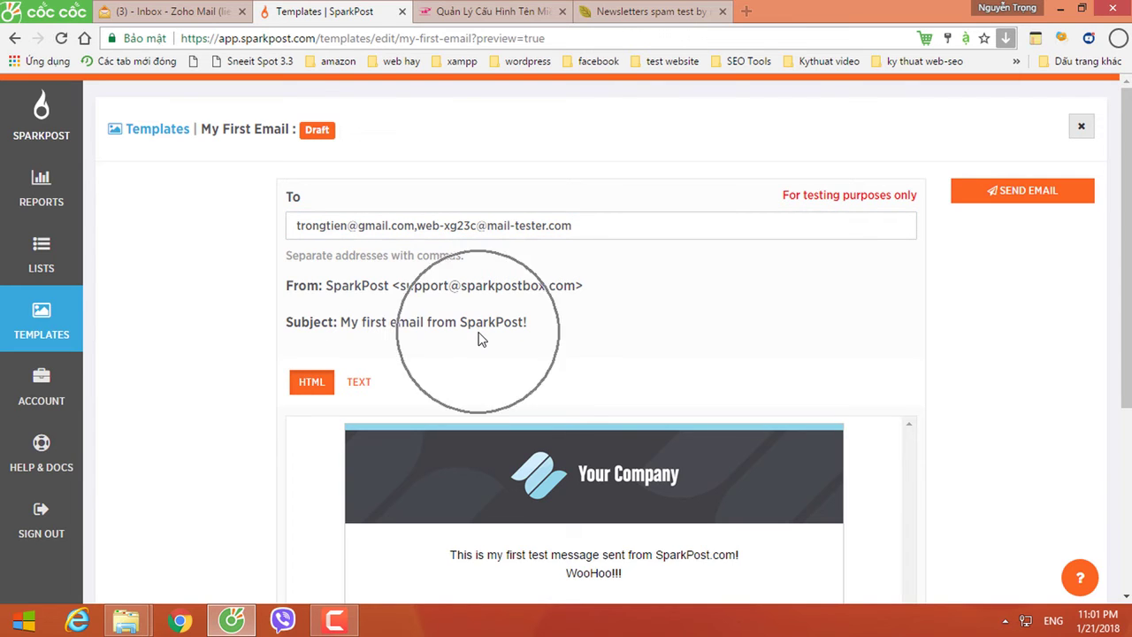
scroll(475, 336, "down", 3)
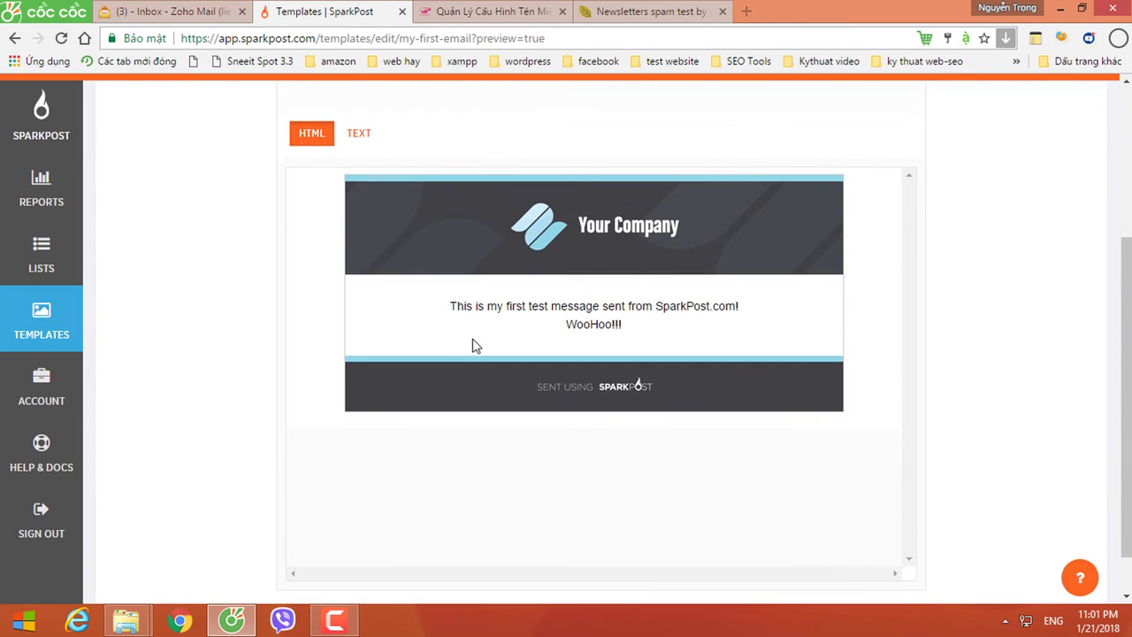
left_click(568, 325)
left_click(359, 136)
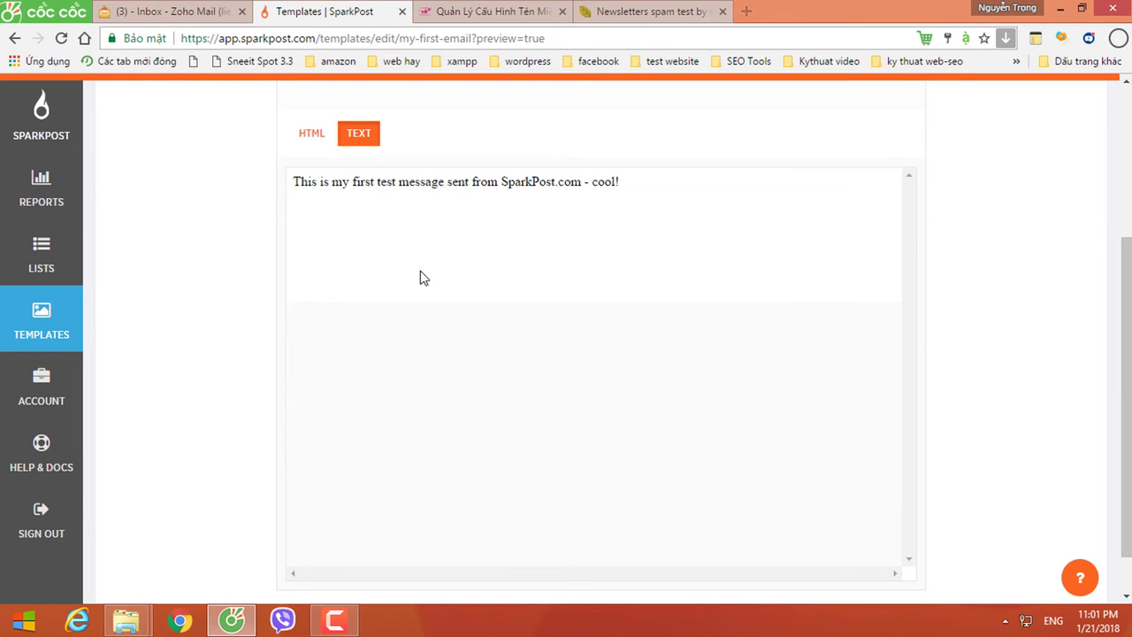
left_click(572, 184)
left_click(615, 184)
left_click(318, 144)
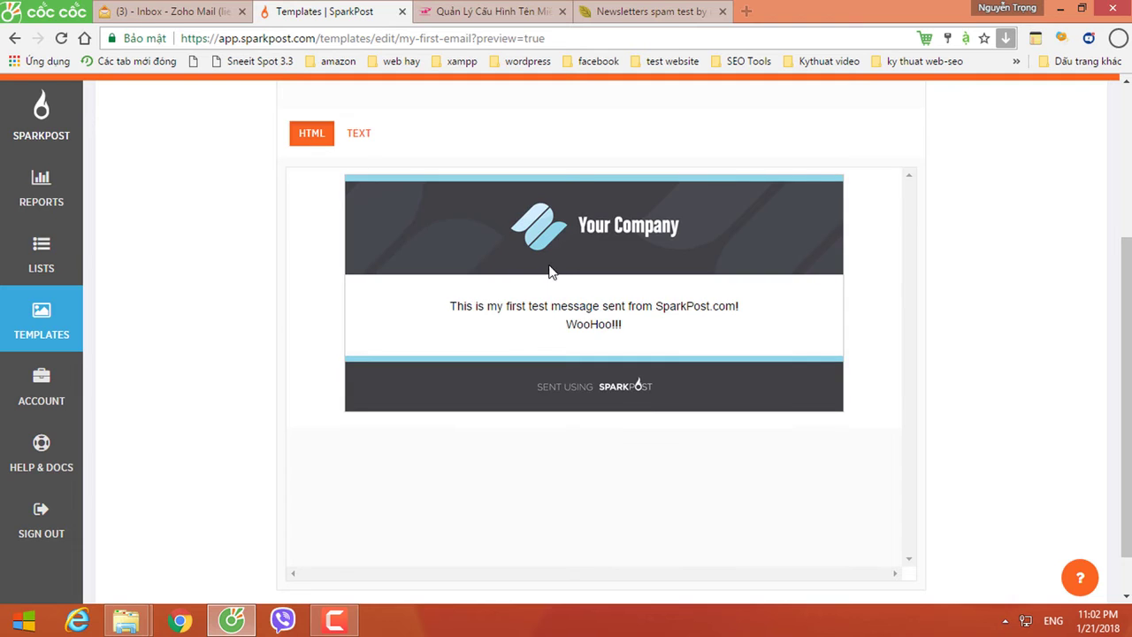
scroll(600, 311, "up", 3)
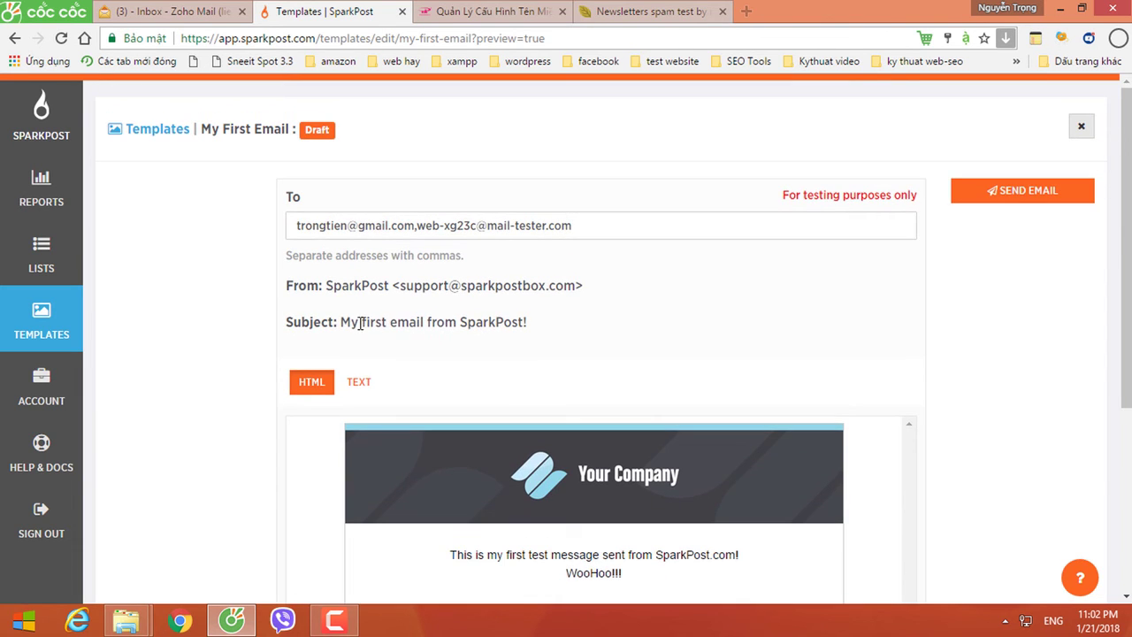
Step: Send the My First Email test to the Gmail and mail-tester recipients
left_click_drag(360, 323, 560, 322)
left_click(486, 333)
left_click(1015, 200)
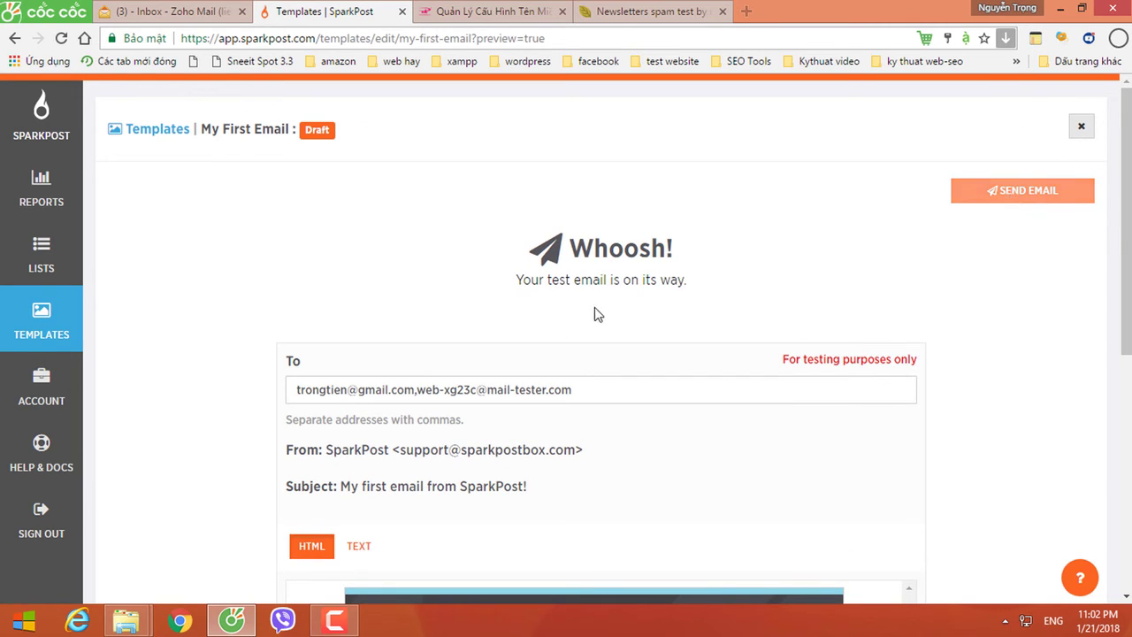
left_click(607, 304)
left_click(606, 303)
left_click(608, 304)
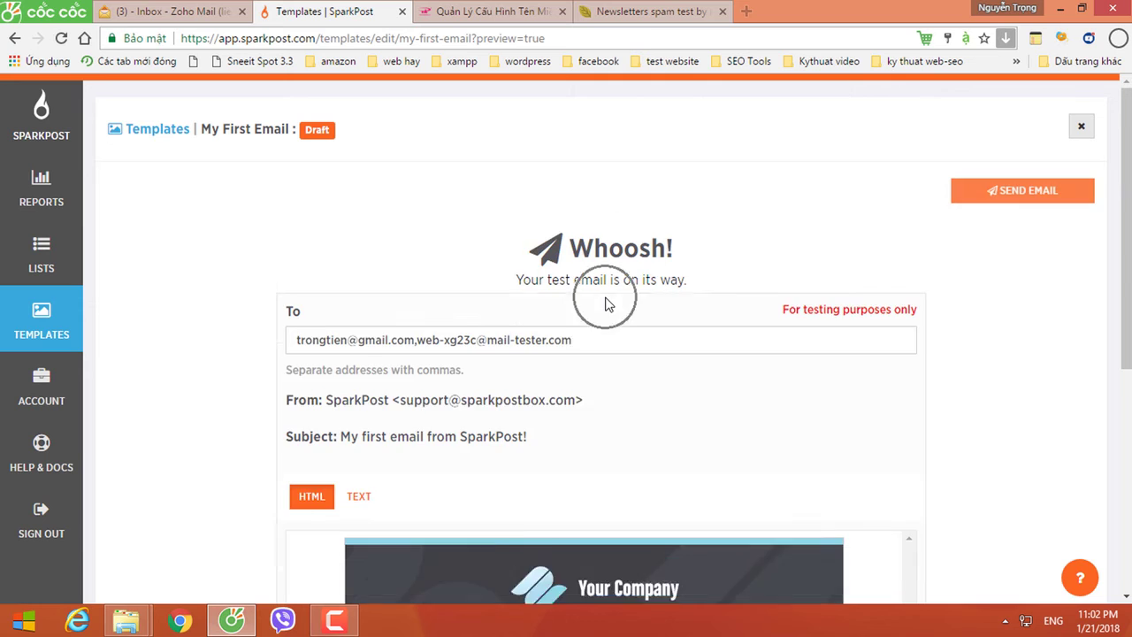
Step: Open Gmail in a new tab and open the new SparkPost test message
left_click(747, 12)
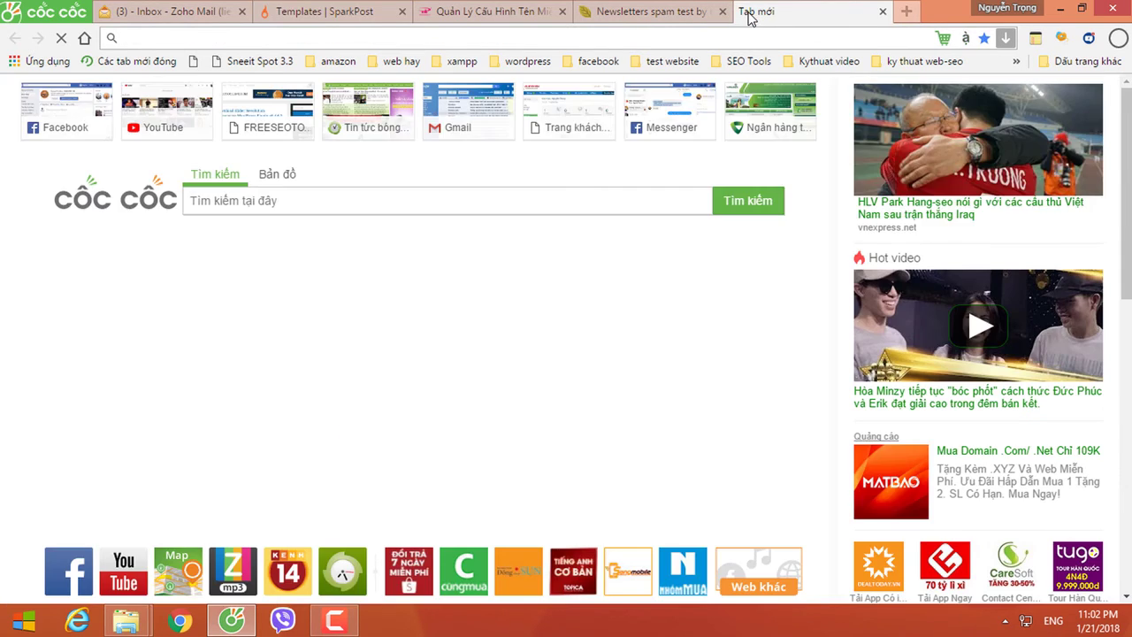
type("gmail.com")
key("Return")
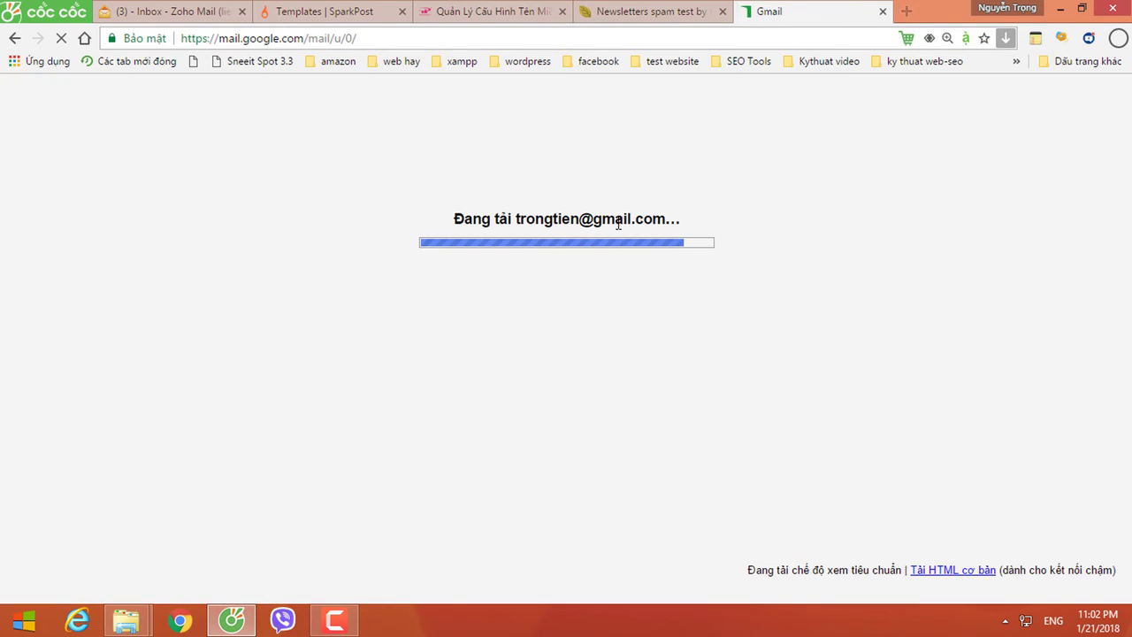
left_click(617, 222)
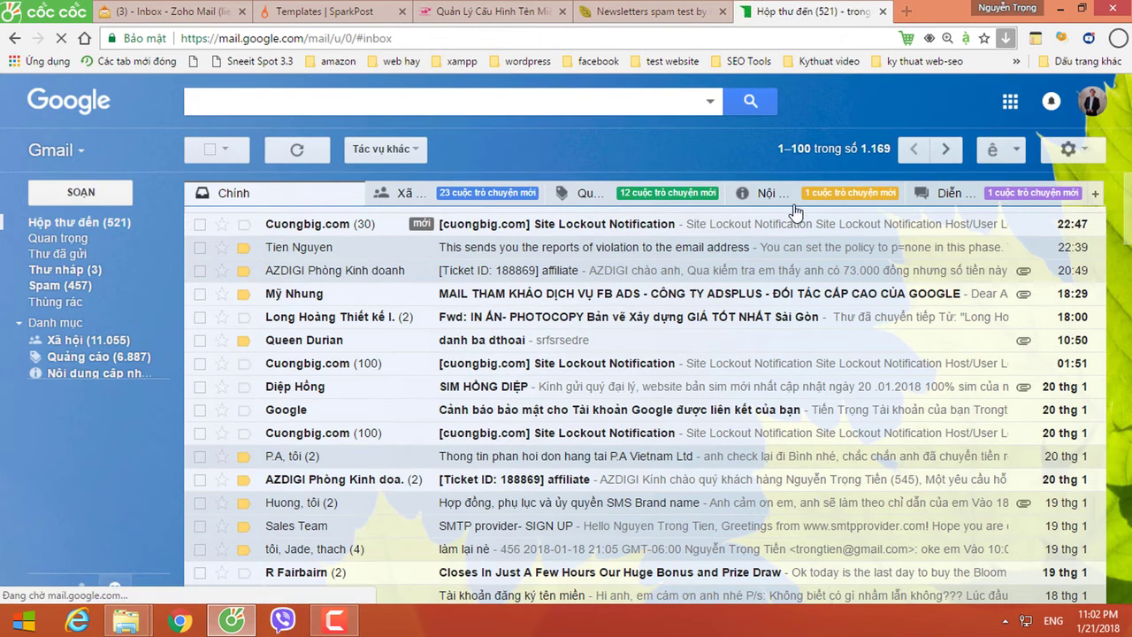
left_click(534, 233)
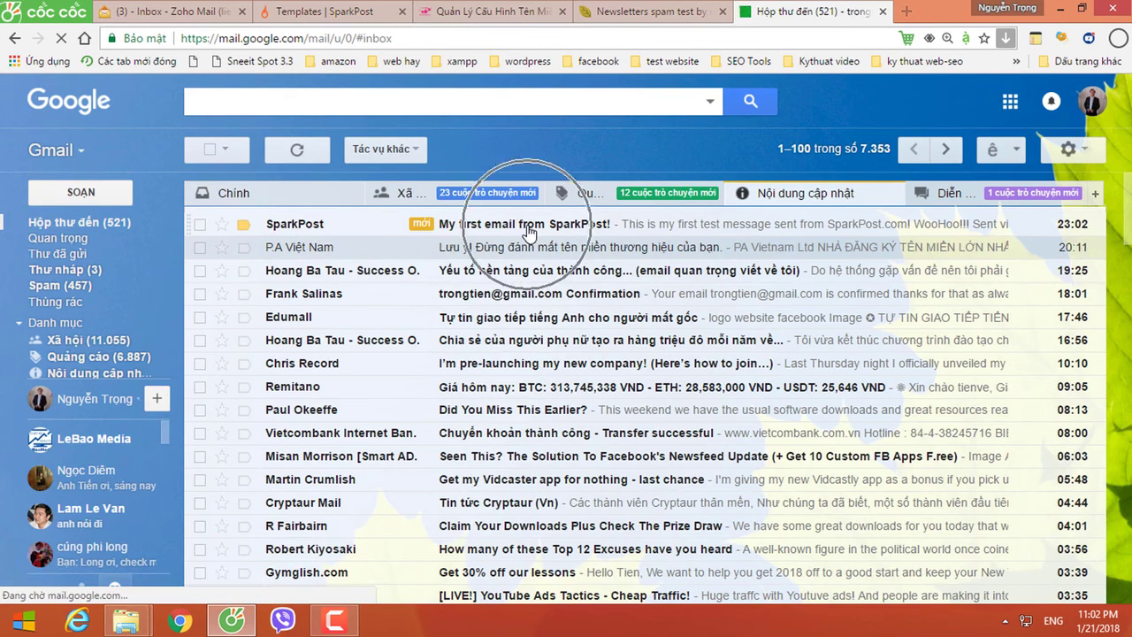
left_click(529, 232)
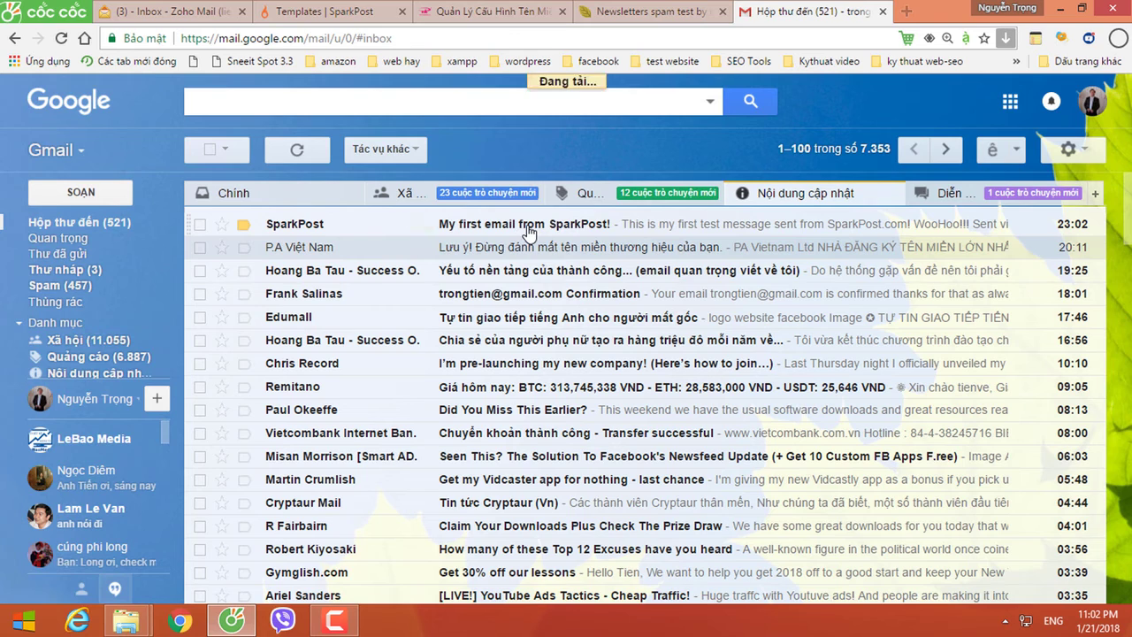
left_click(528, 232)
left_click(529, 232)
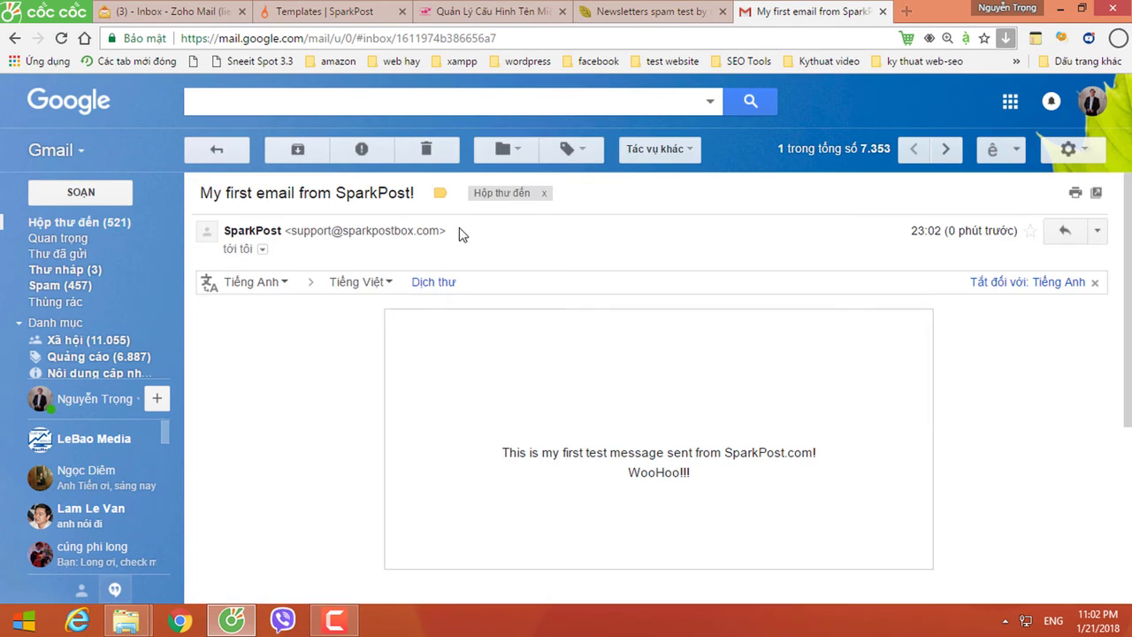
Step: Inspect the message's sender and security details
scroll(592, 410, "down", 1)
left_click(609, 392)
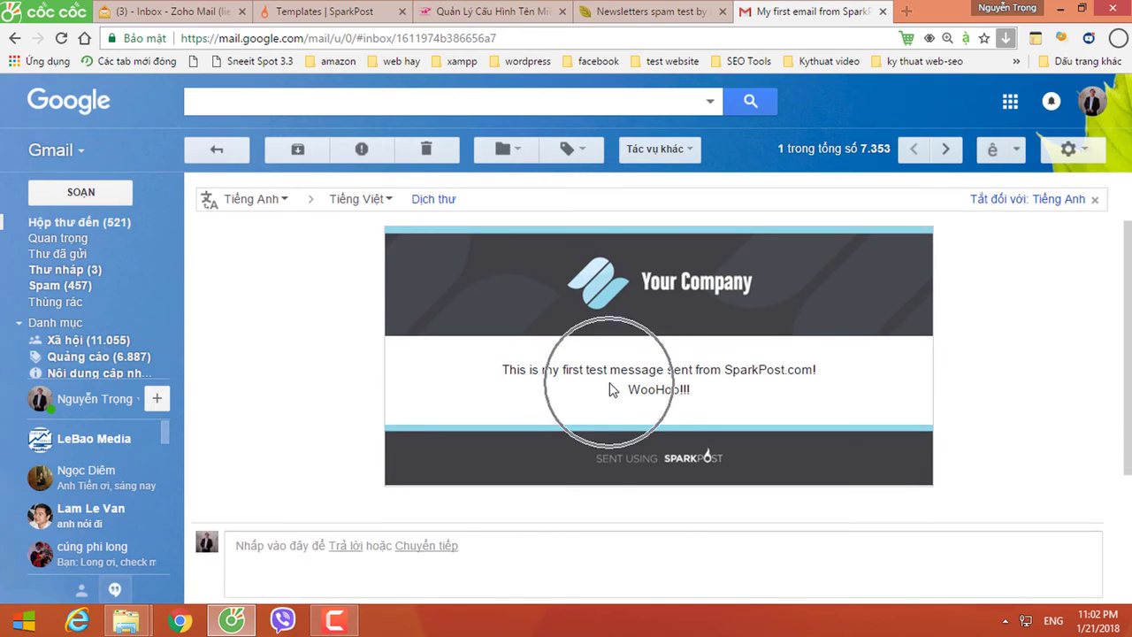
scroll(530, 389, "up", 1)
left_click(262, 251)
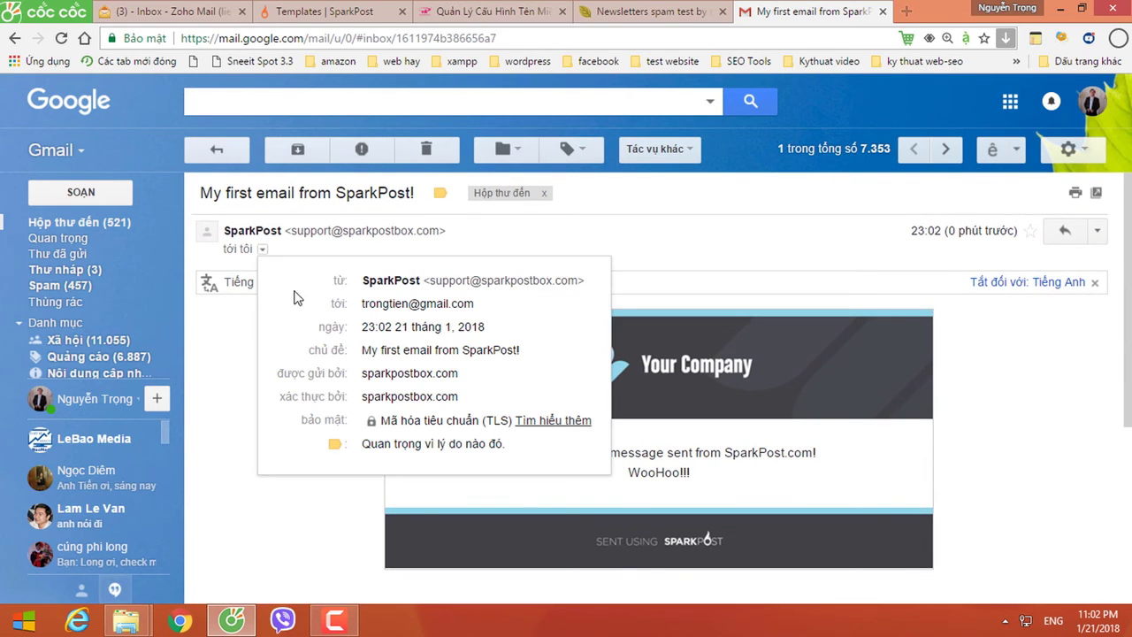
left_click_drag(466, 400, 353, 355)
left_click(432, 396)
left_click(429, 396)
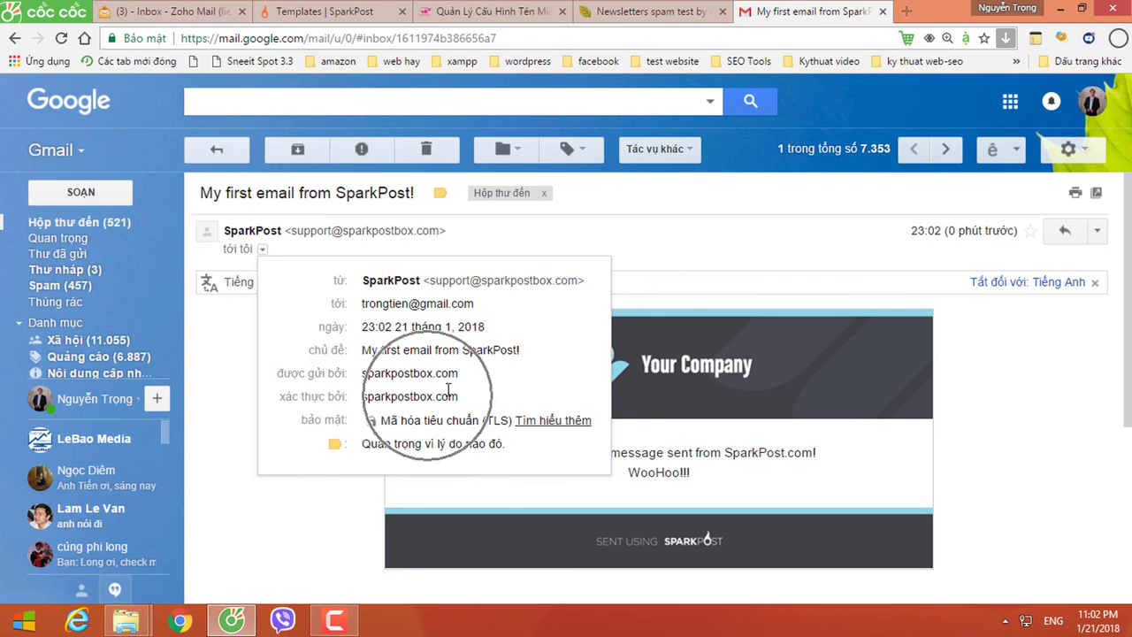
Step: Show the original message and highlight the SPF, DKIM and DMARC PASS results
left_click(1096, 231)
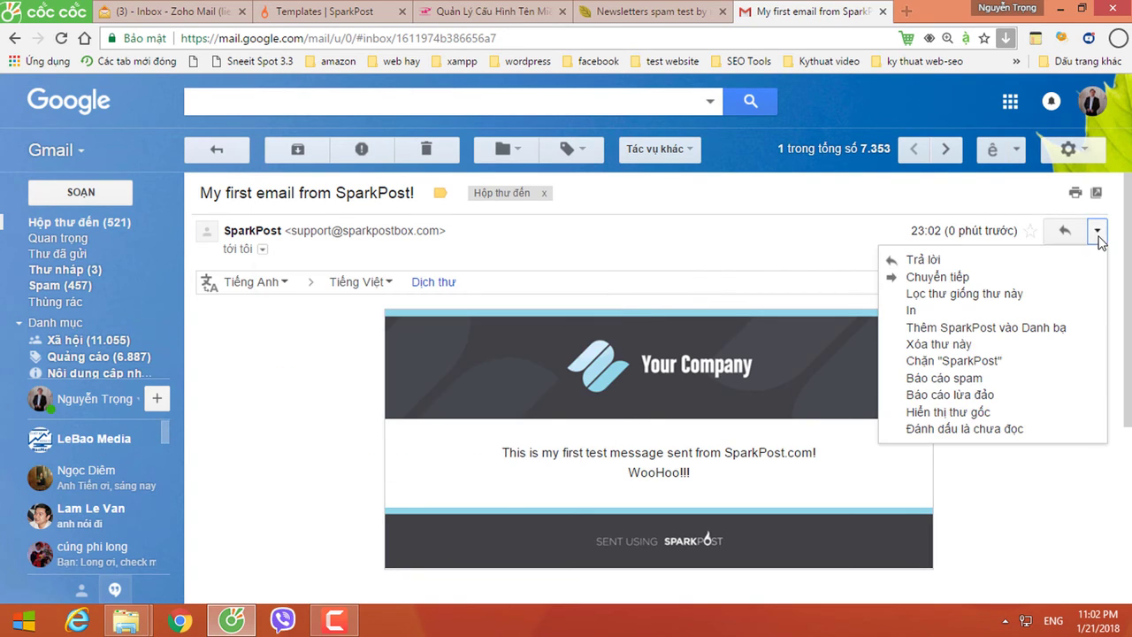
left_click(942, 412)
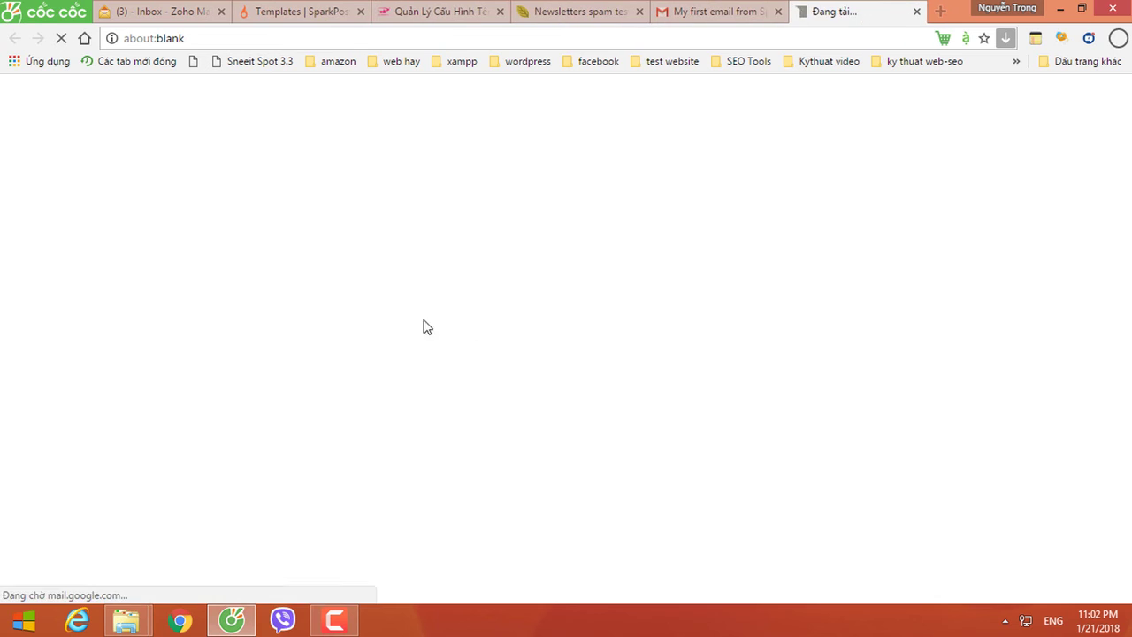
left_click_drag(295, 352, 361, 351)
left_click_drag(315, 390, 365, 390)
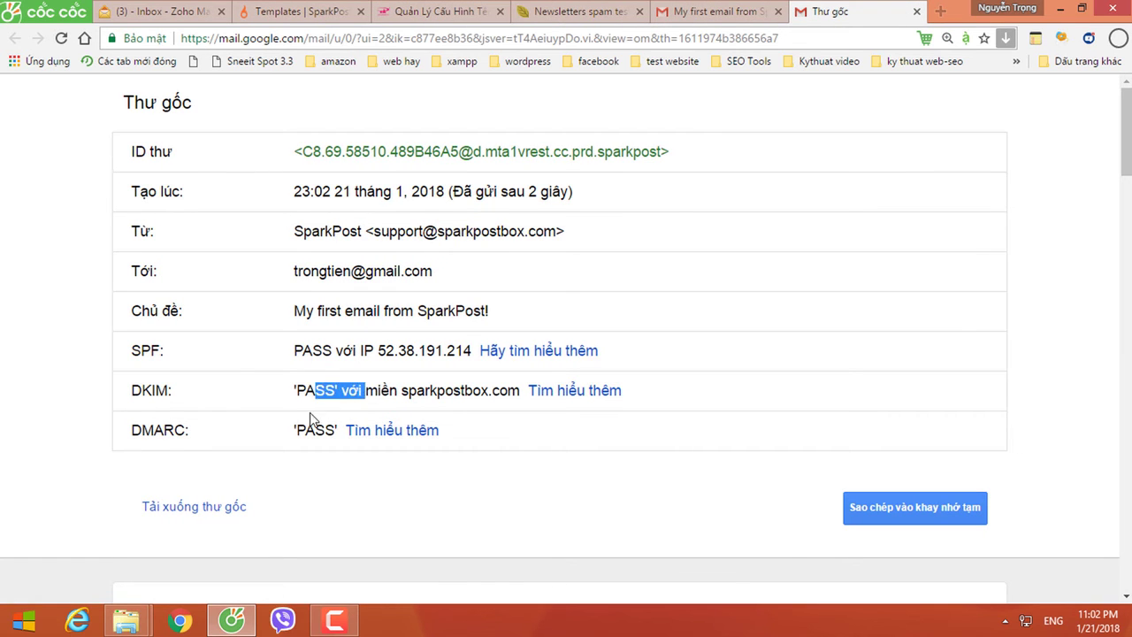
left_click_drag(314, 430, 341, 430)
left_click_drag(371, 392, 411, 392)
left_click_drag(377, 351, 466, 351)
left_click(405, 380)
left_click(406, 364)
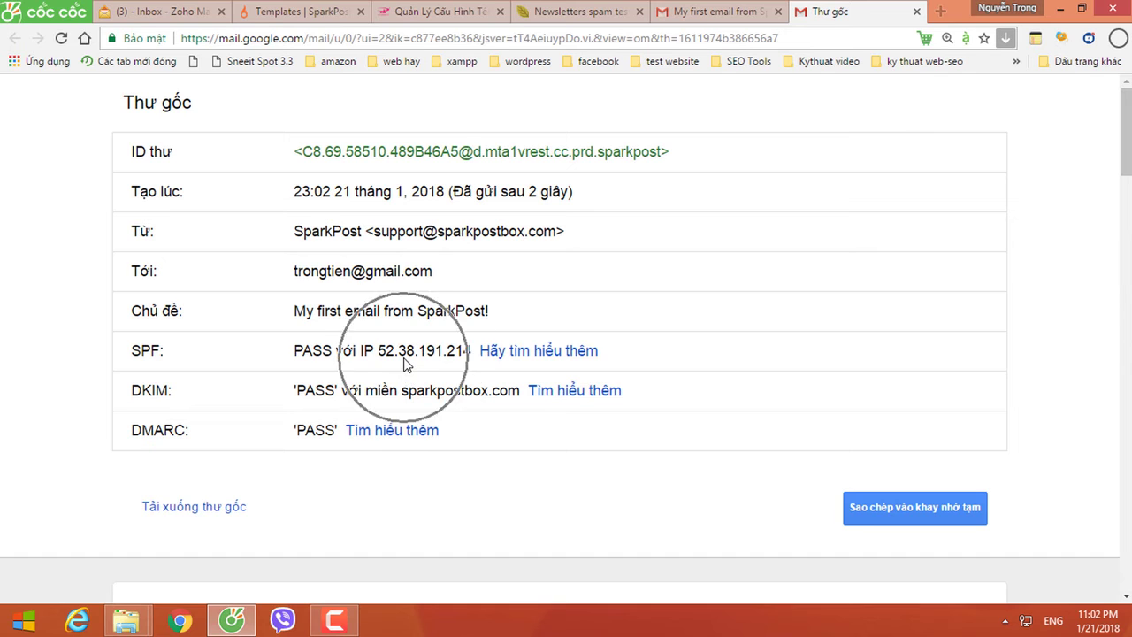
left_click(406, 364)
left_click(560, 13)
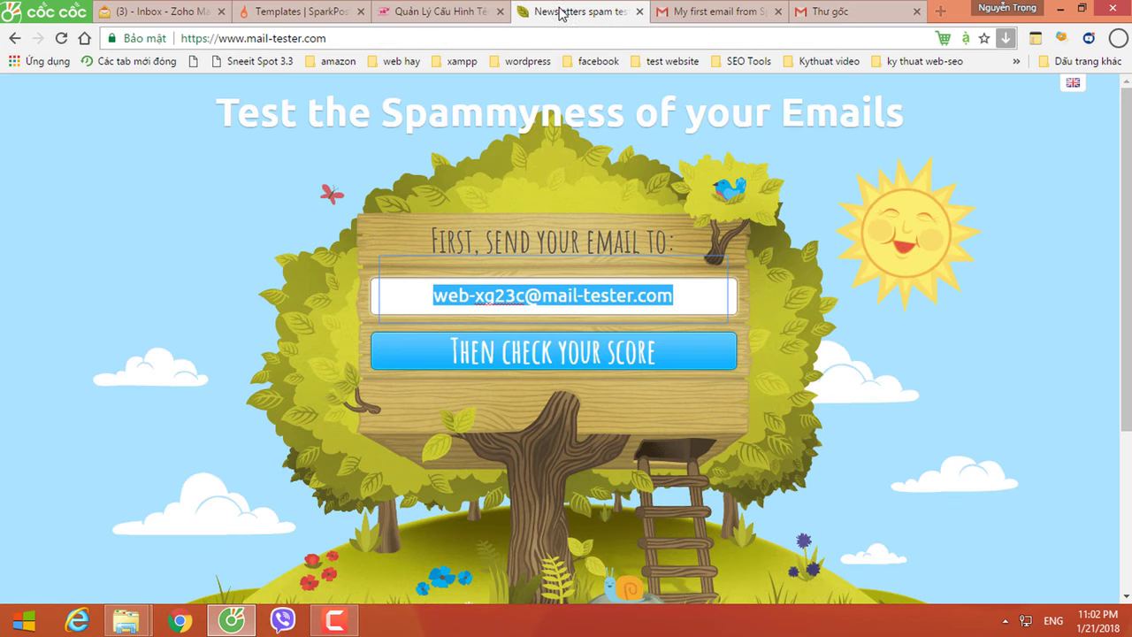
Step: Get the 7.8/10 mail-tester score and expand the SpamAssassin details (-0.7)
left_click(511, 355)
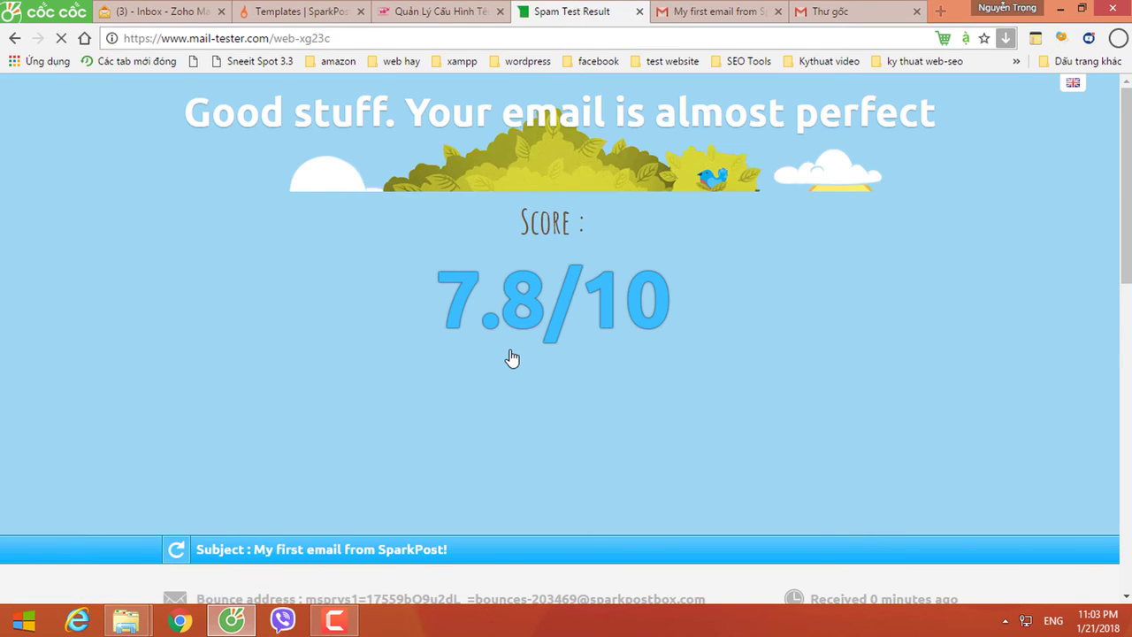
left_click(511, 357)
scroll(511, 357, "down", 5)
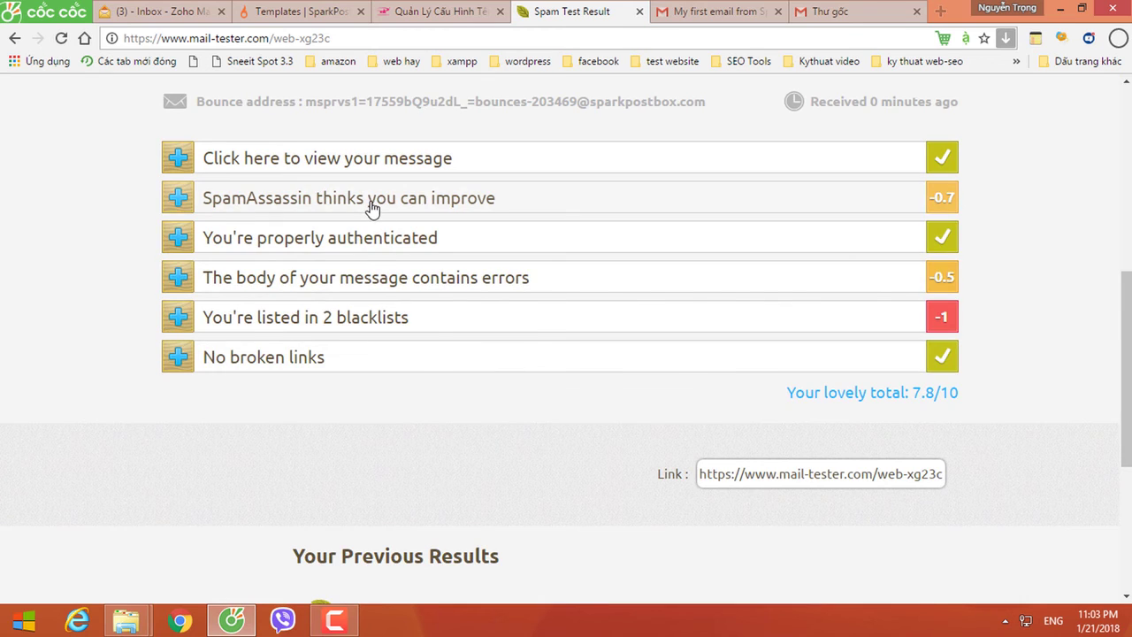
left_click(374, 206)
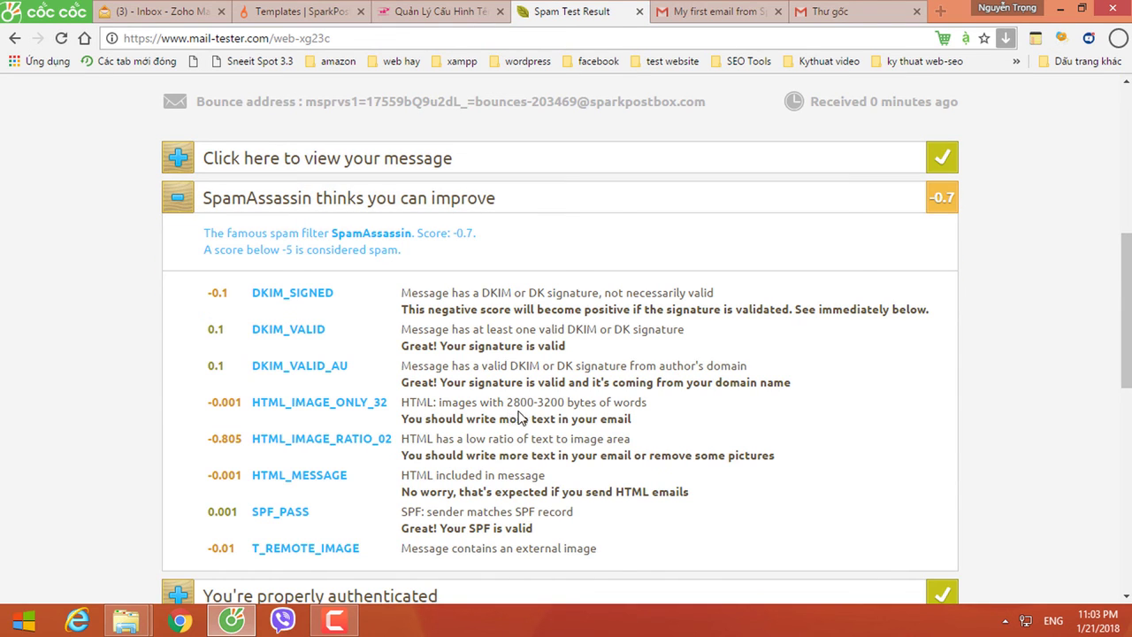
scroll(528, 433, "down", 1)
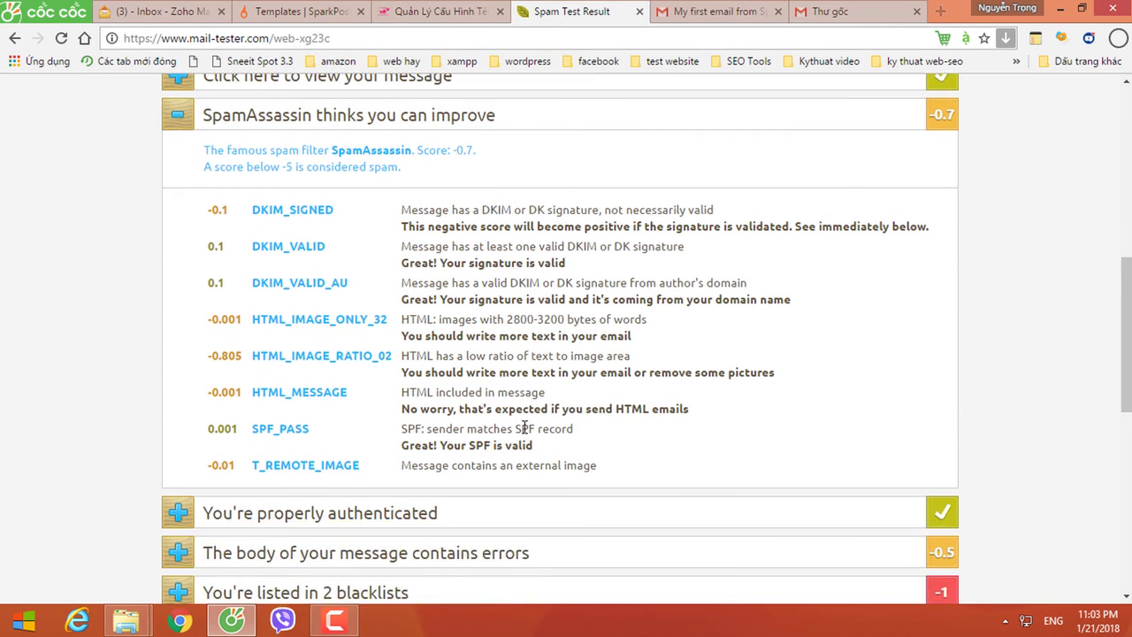
left_click_drag(434, 336, 584, 333)
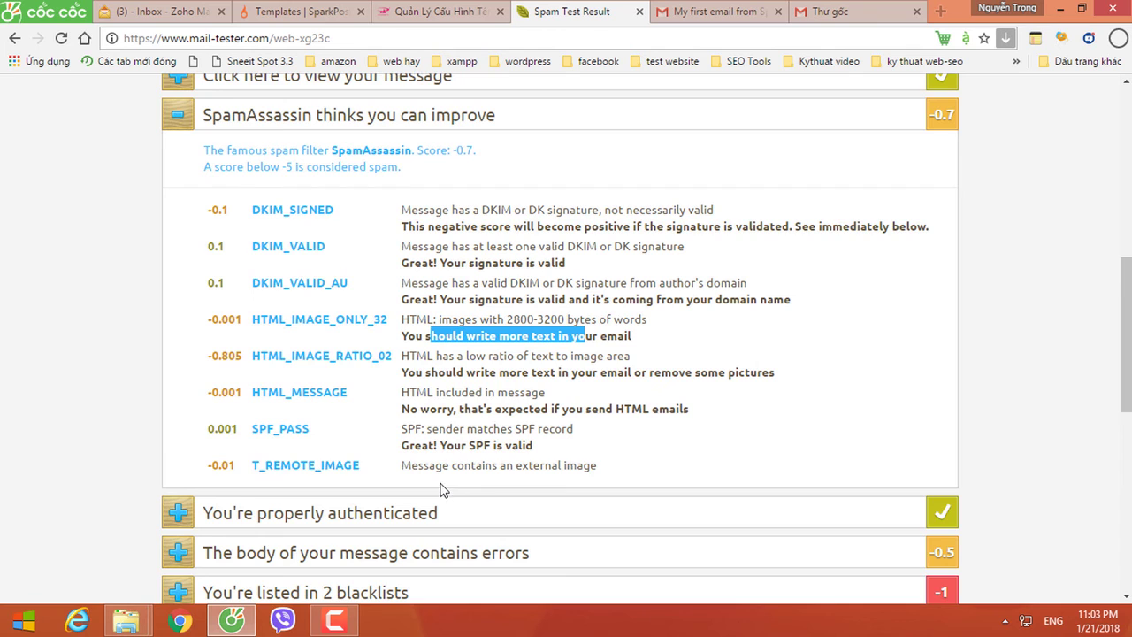
Step: Expand the blacklist results showing listings on 2 blacklists, then return to Gmail
scroll(442, 491, "down", 3)
left_click(324, 355)
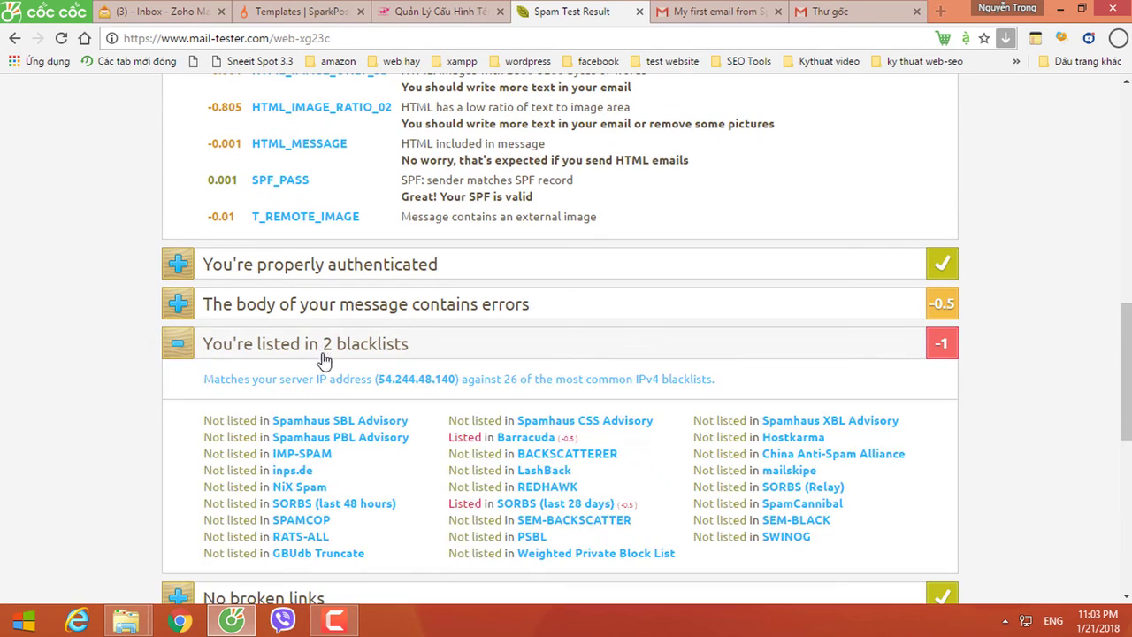
left_click(365, 539)
scroll(453, 423, "up", 6)
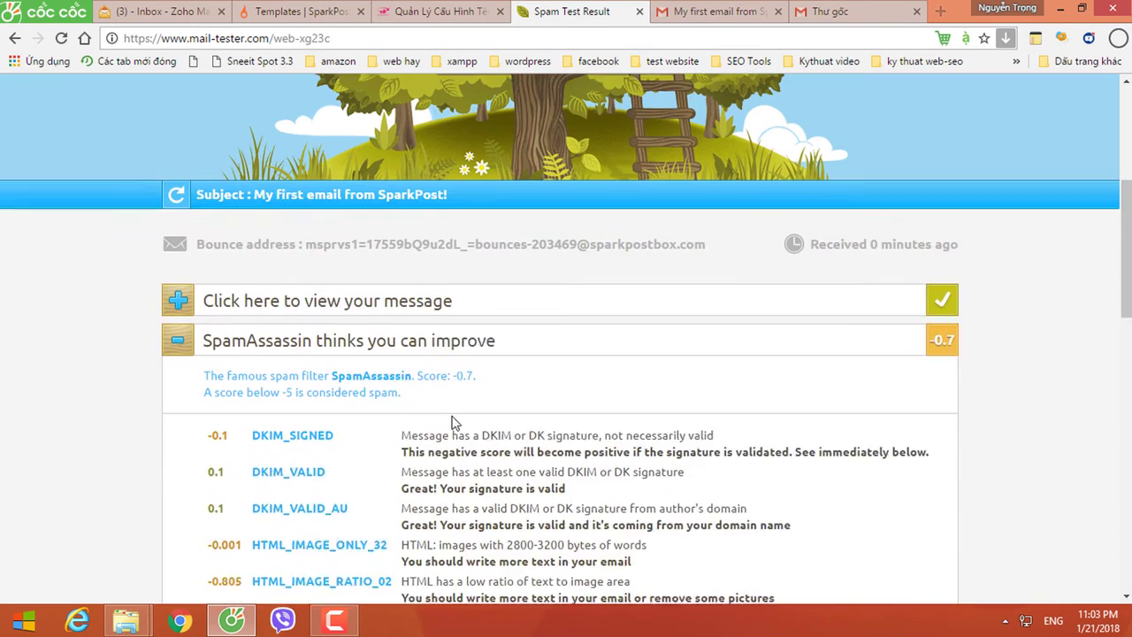
left_click(911, 17)
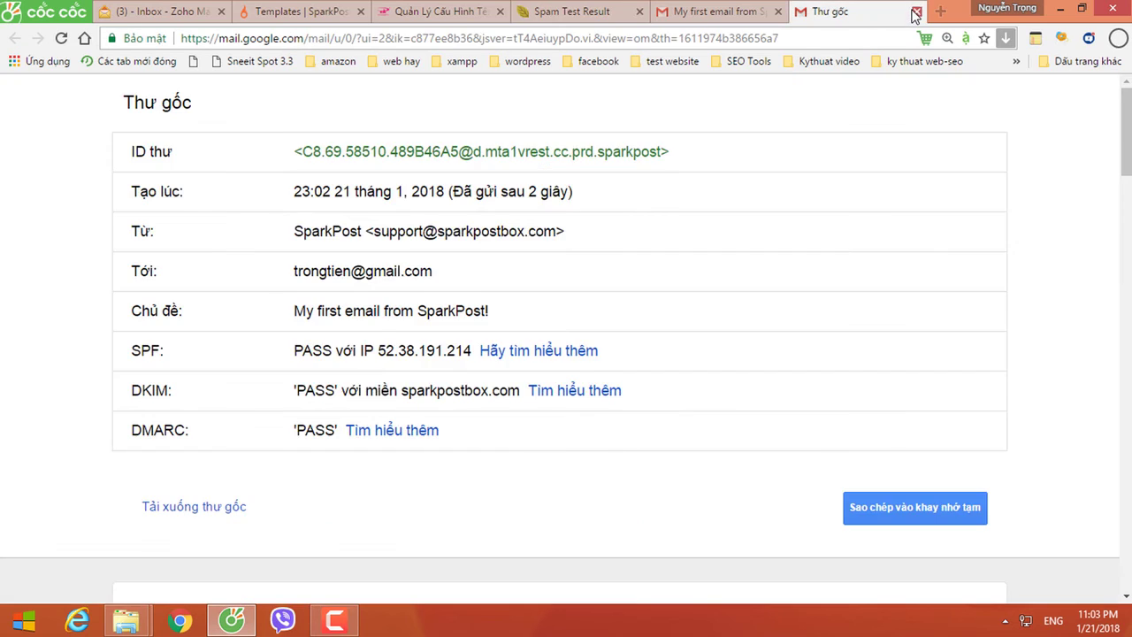
Step: Review the SparkPost dashboard (2 of 750 daily emails, checklist complete), then open Account
left_click(916, 12)
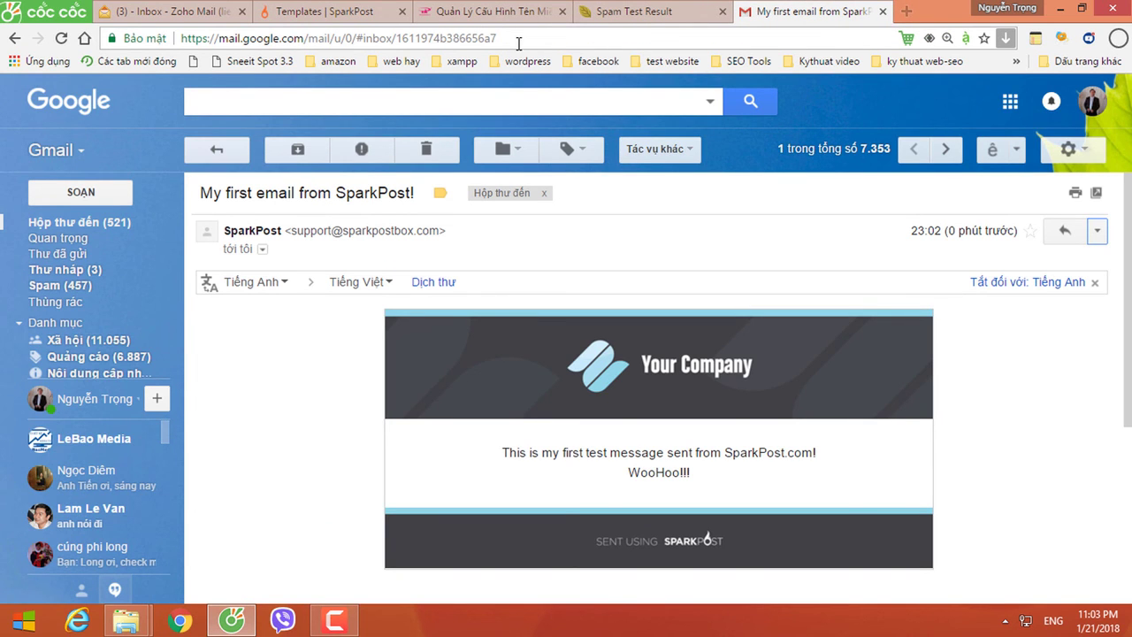
left_click(318, 12)
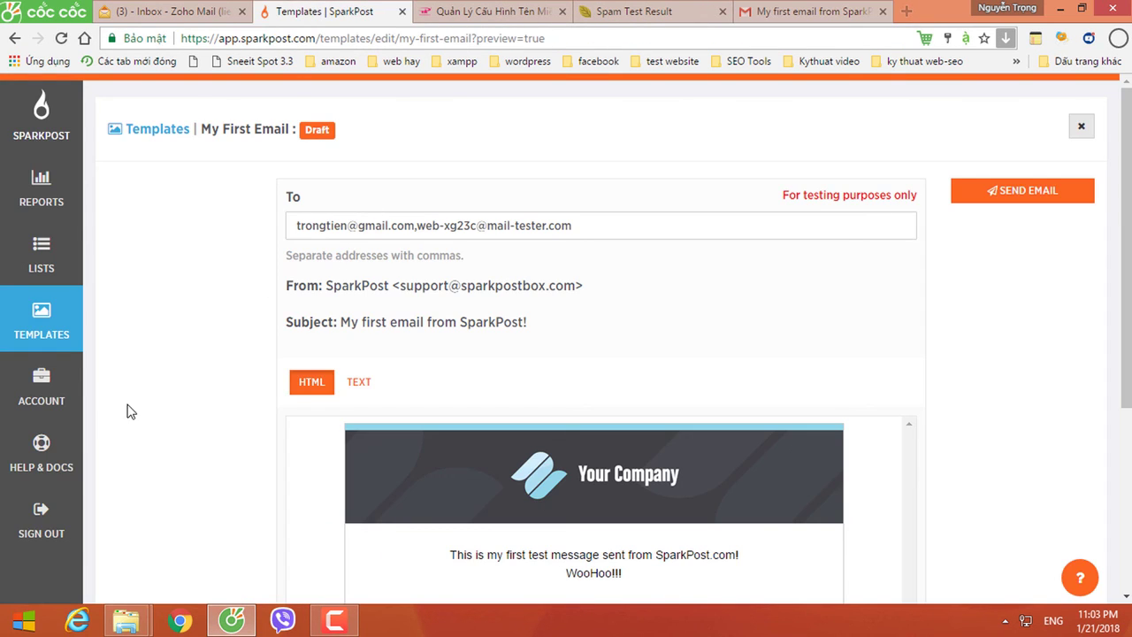
left_click(40, 133)
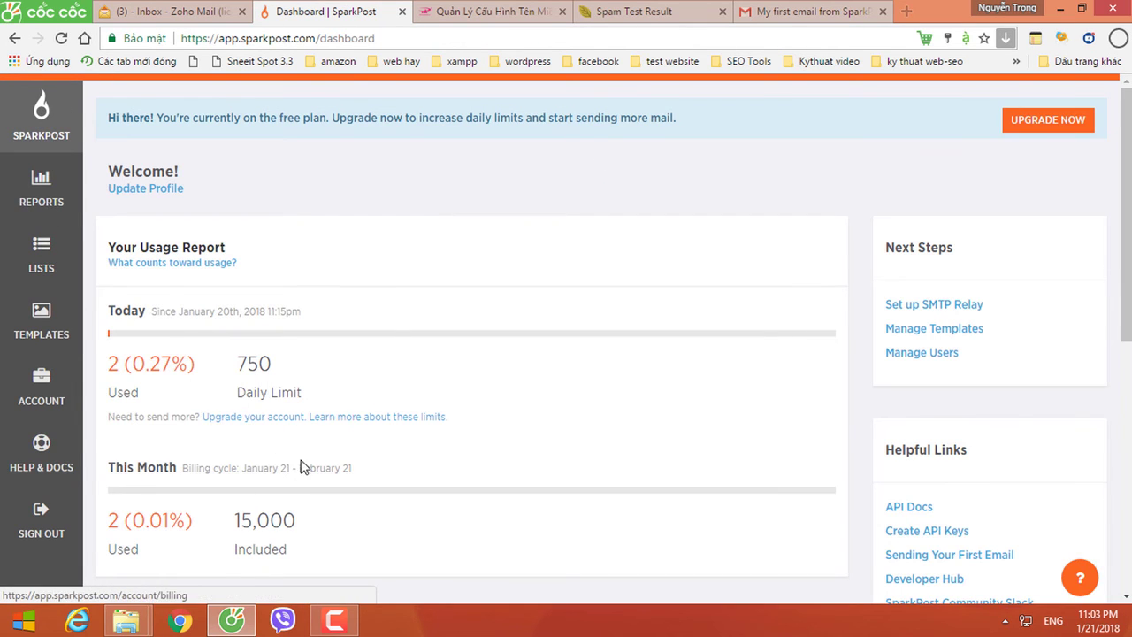
scroll(344, 473, "down", 1)
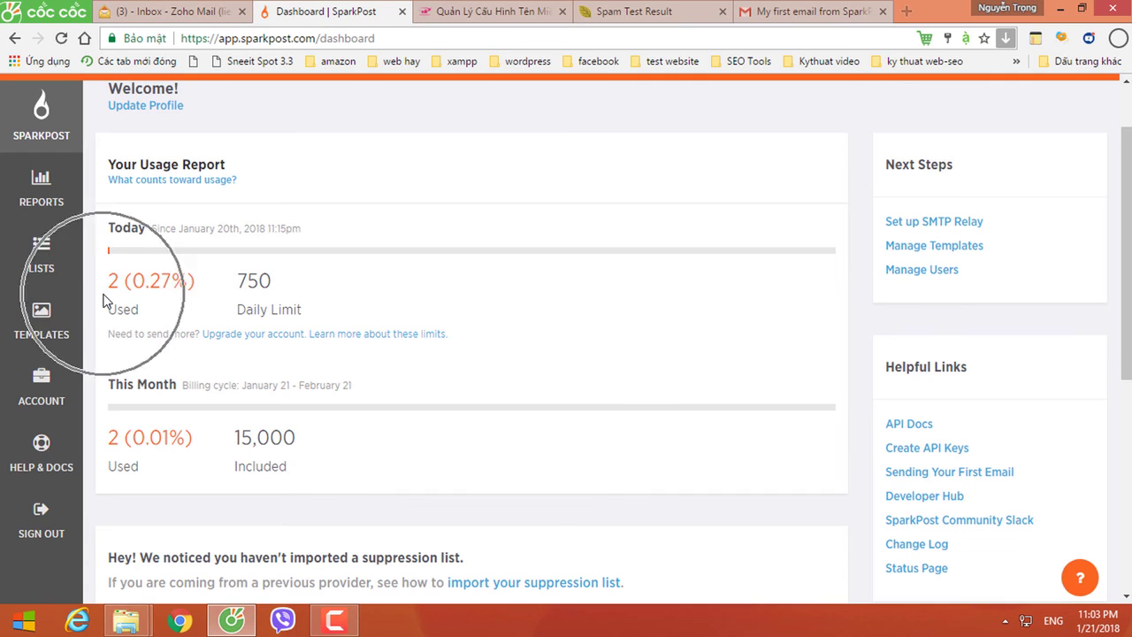
scroll(282, 385, "down", 5)
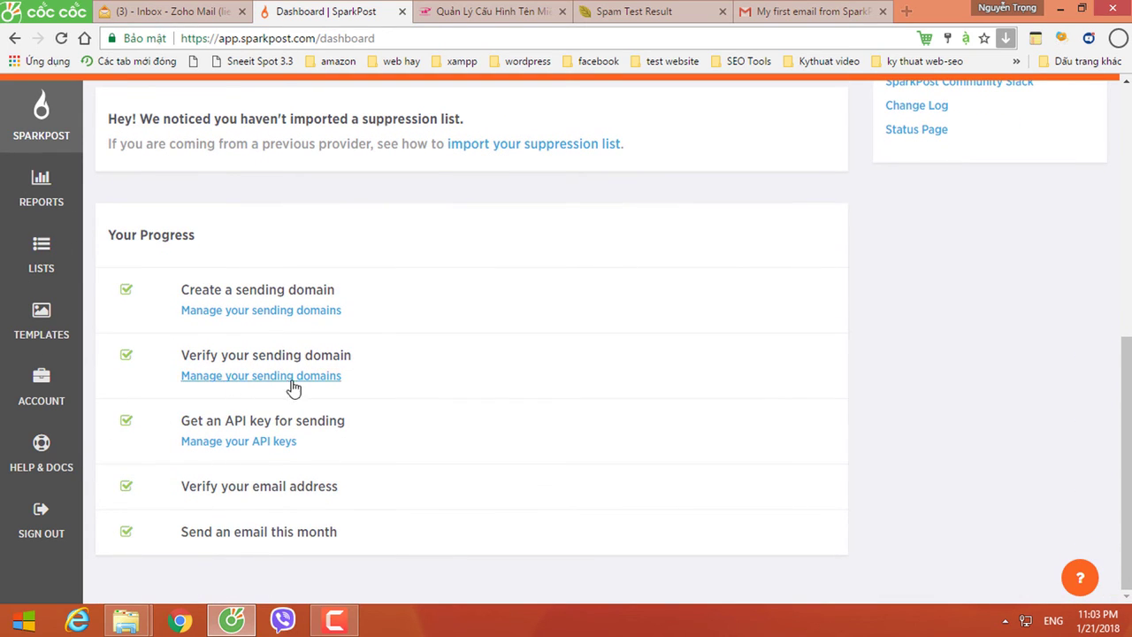
left_click(42, 390)
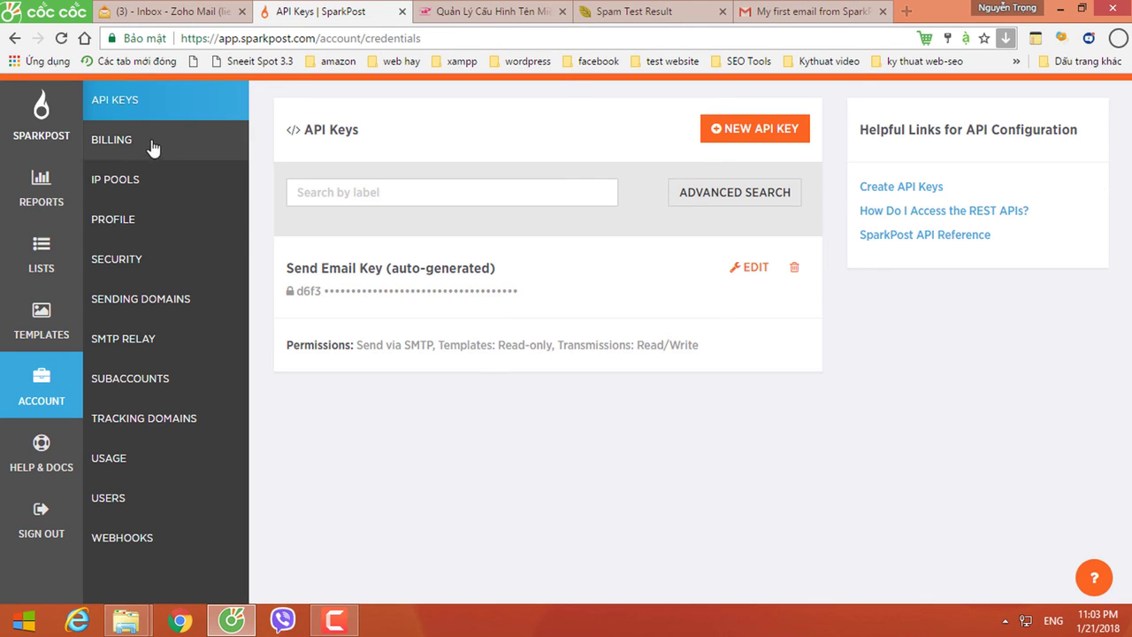
left_click(134, 107)
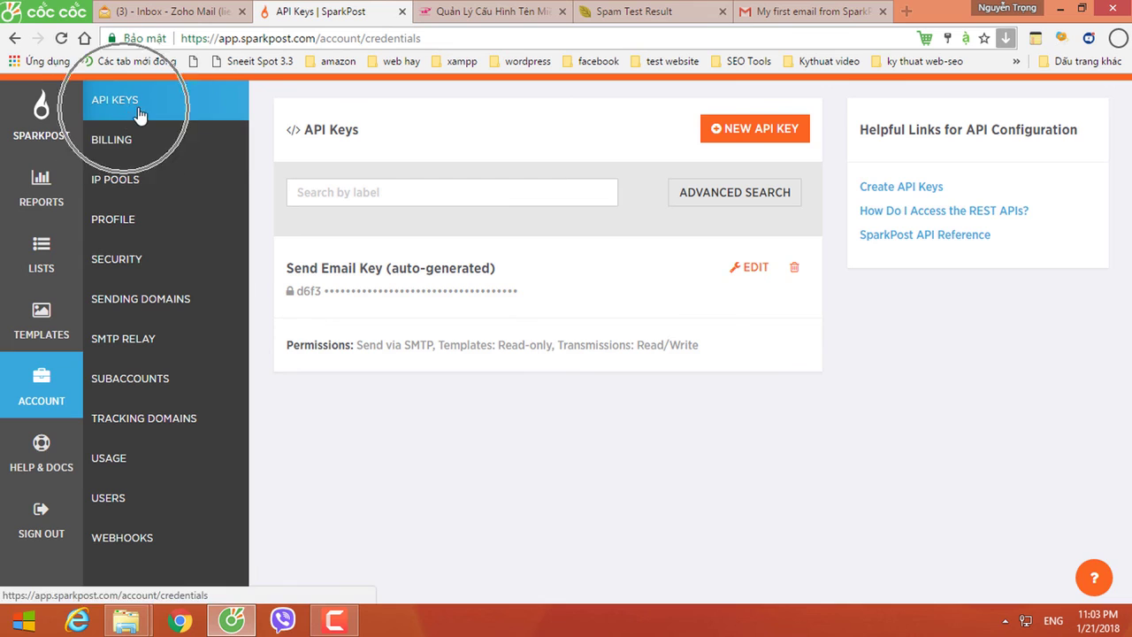
left_click(746, 132)
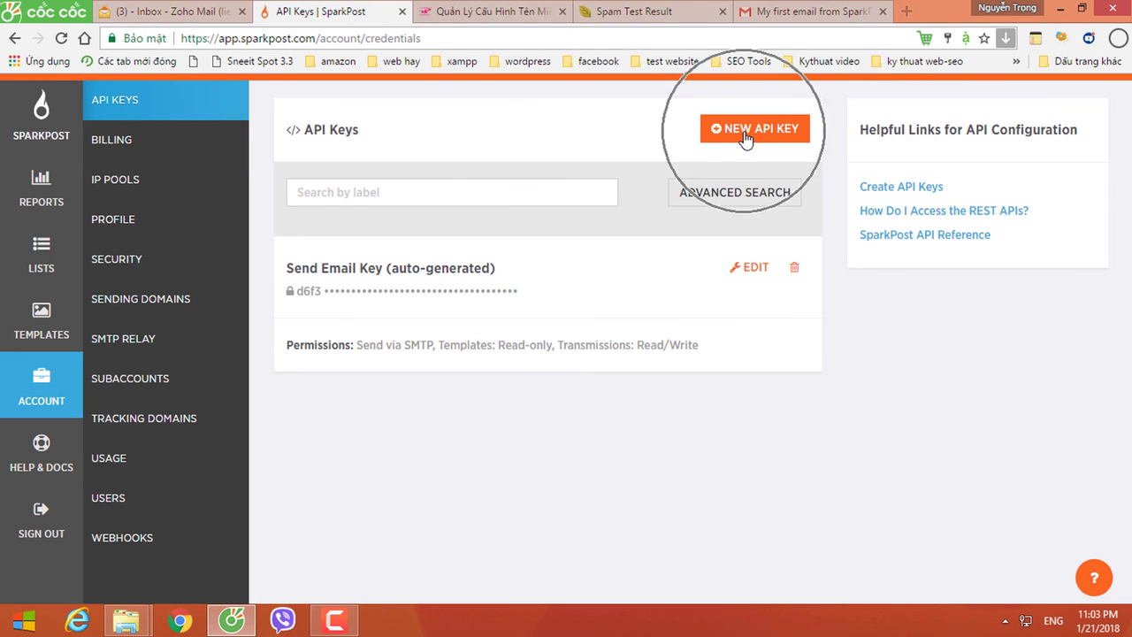
left_click(134, 342)
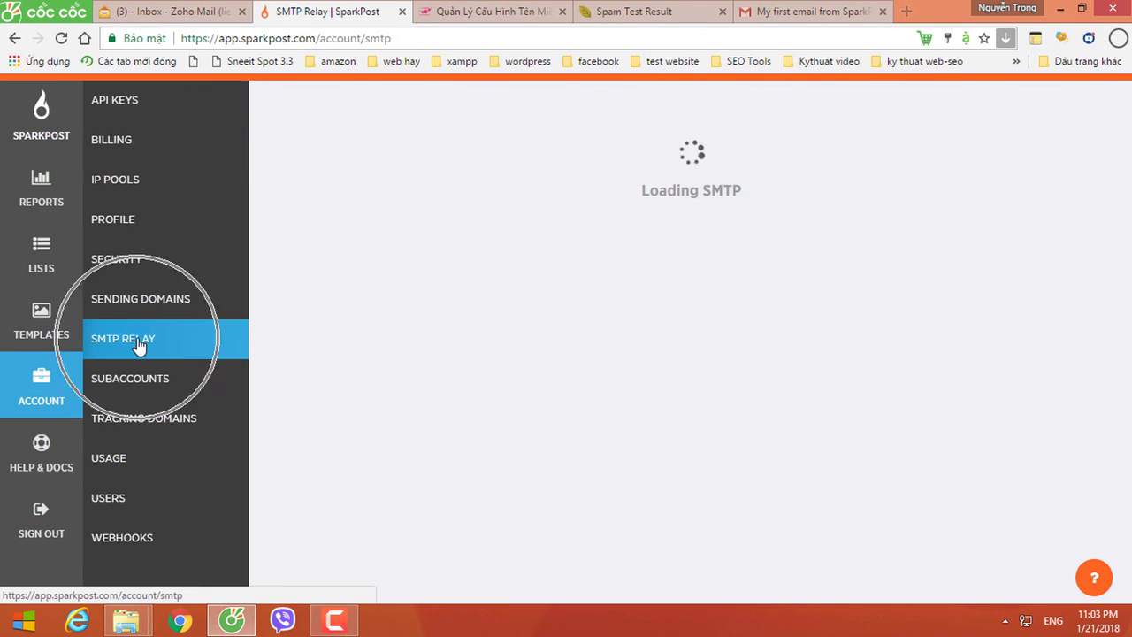
left_click_drag(427, 250, 506, 297)
left_click_drag(431, 342, 508, 341)
left_click_drag(433, 387, 492, 387)
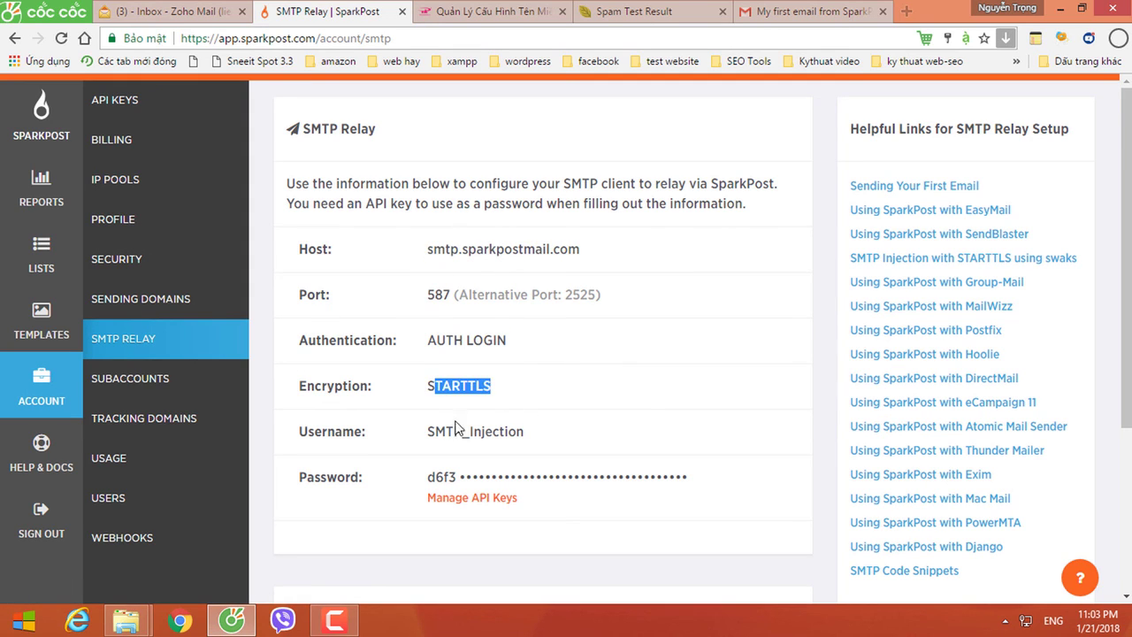
left_click_drag(428, 433, 555, 432)
left_click(443, 478)
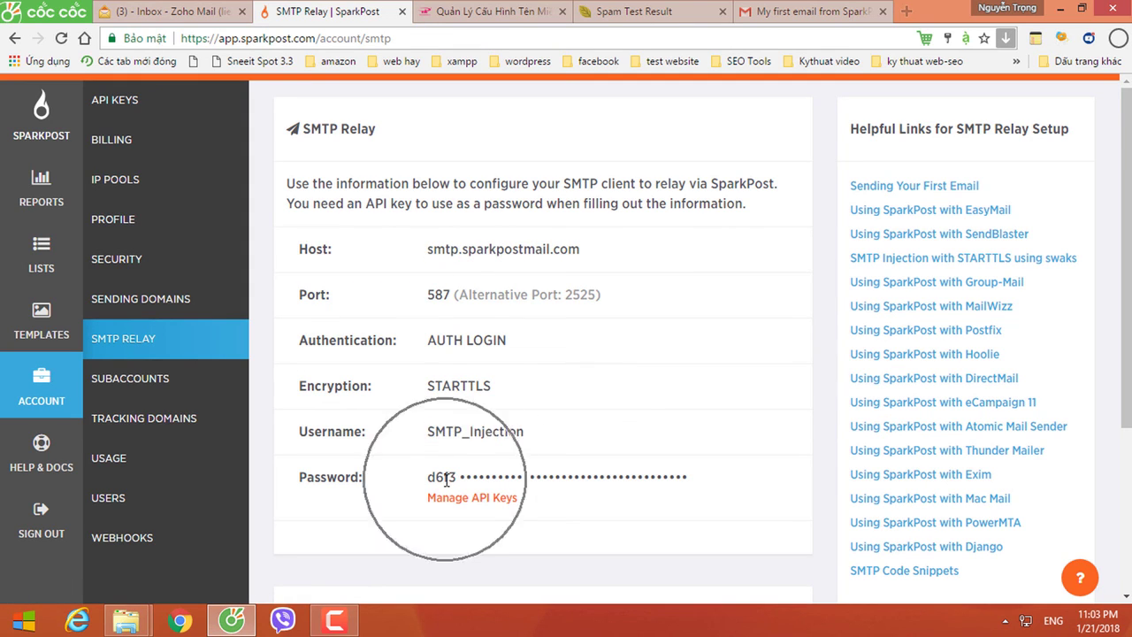
left_click(114, 100)
left_click(735, 132)
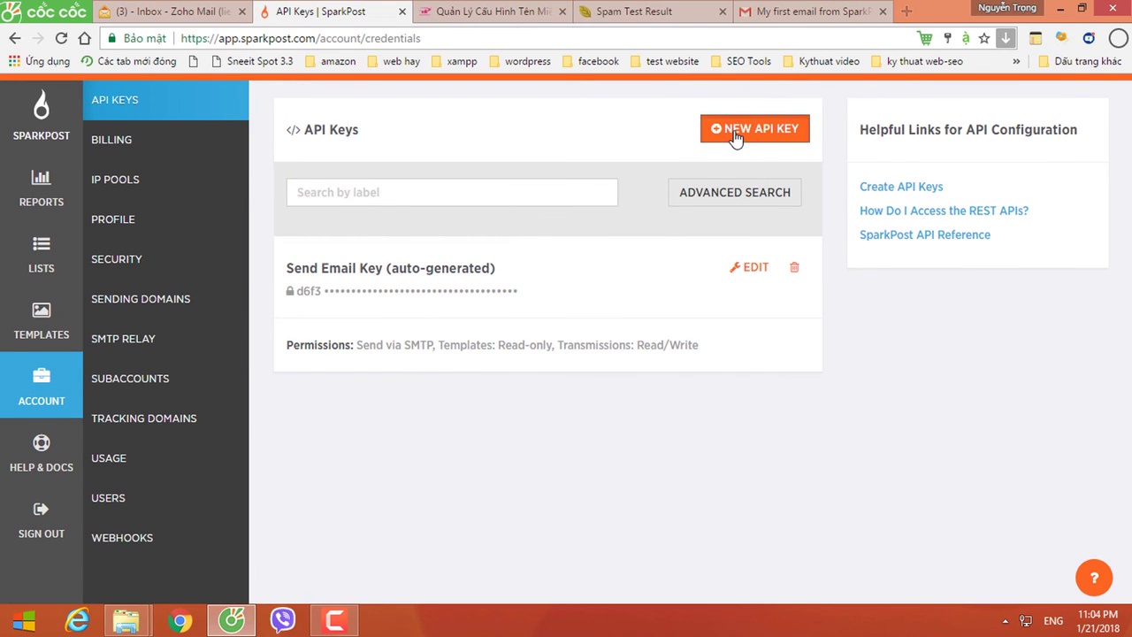
left_click(352, 219)
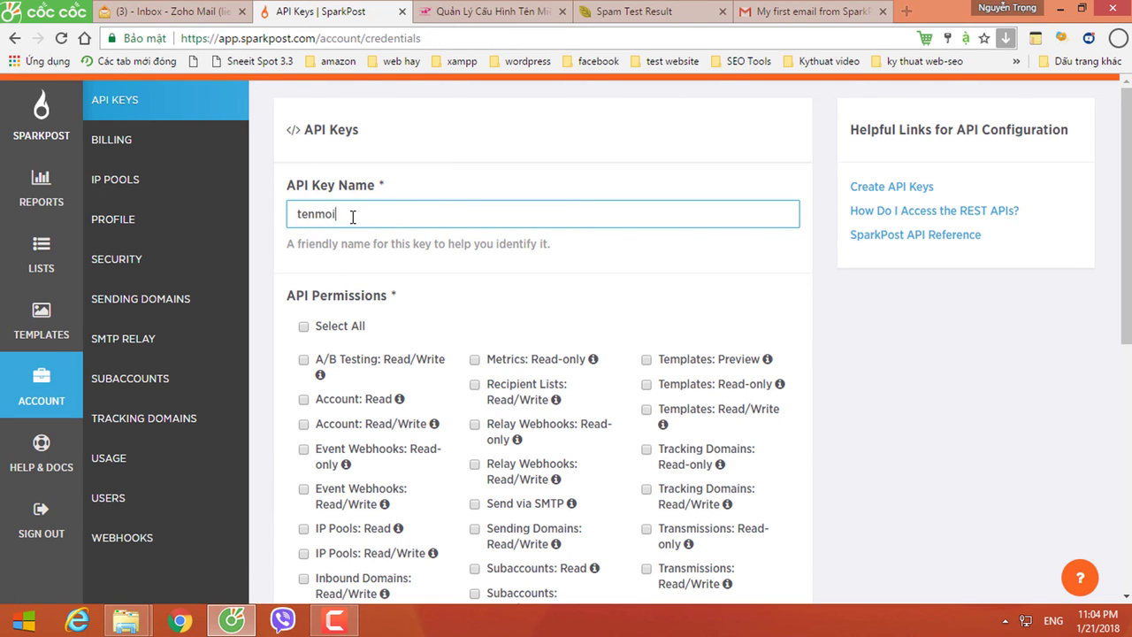
left_click(307, 329)
scroll(373, 386, "down", 4)
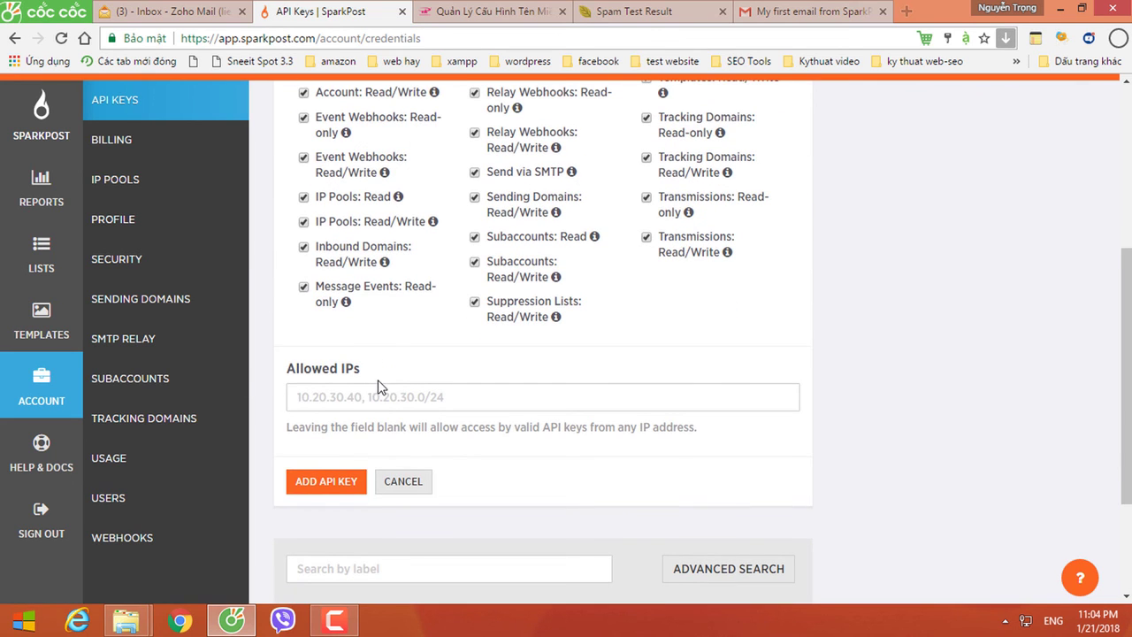
scroll(385, 383, "down", 2)
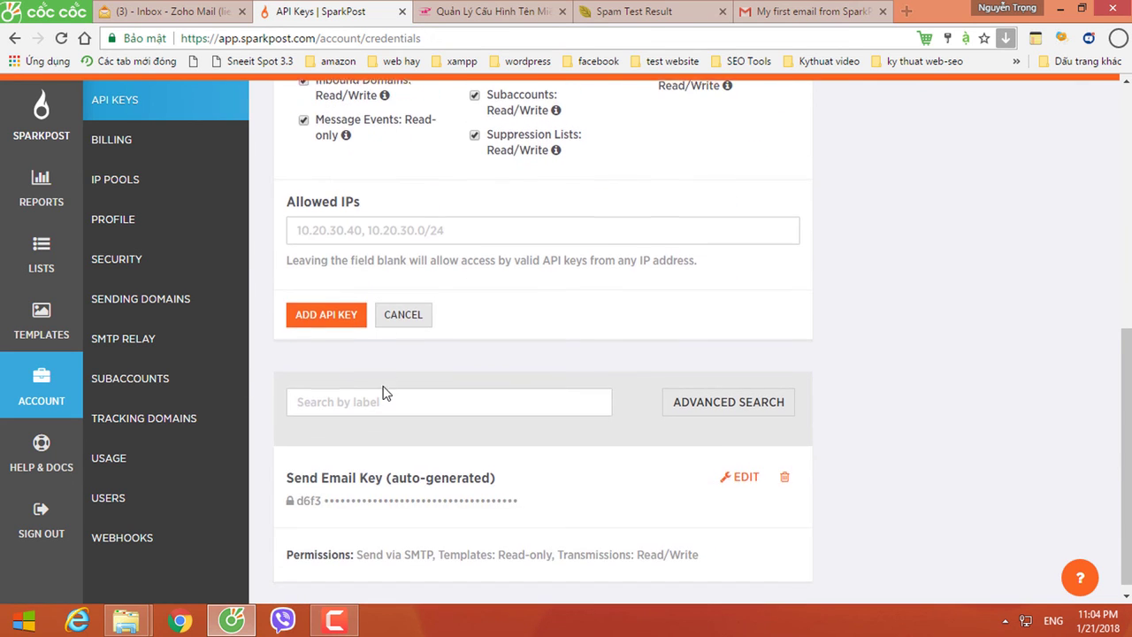
left_click(348, 307)
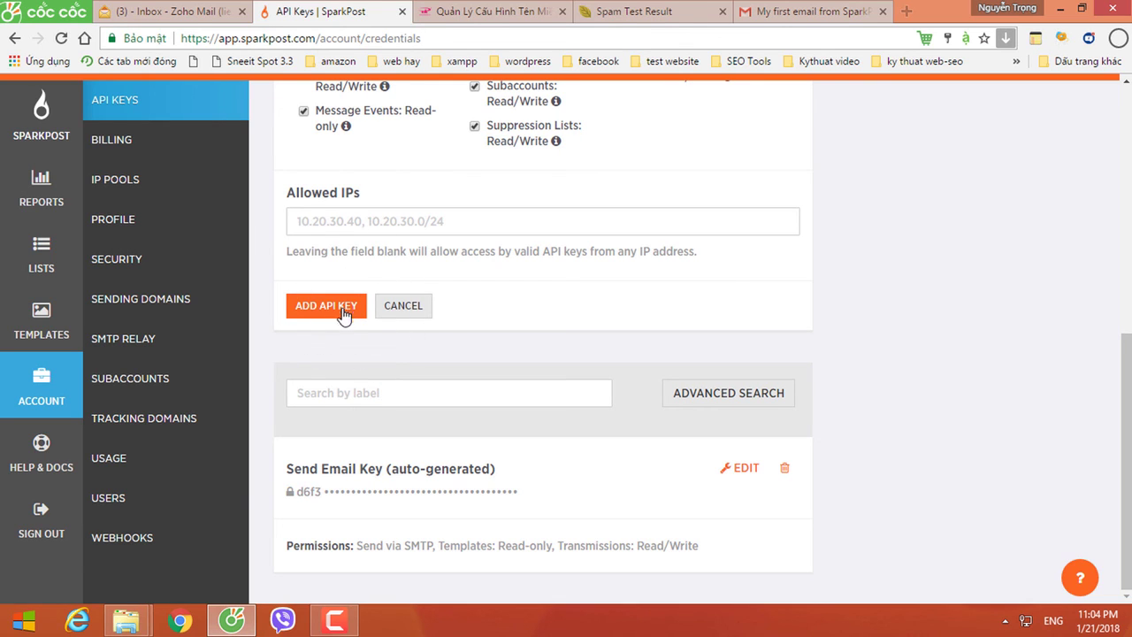
left_click(320, 496)
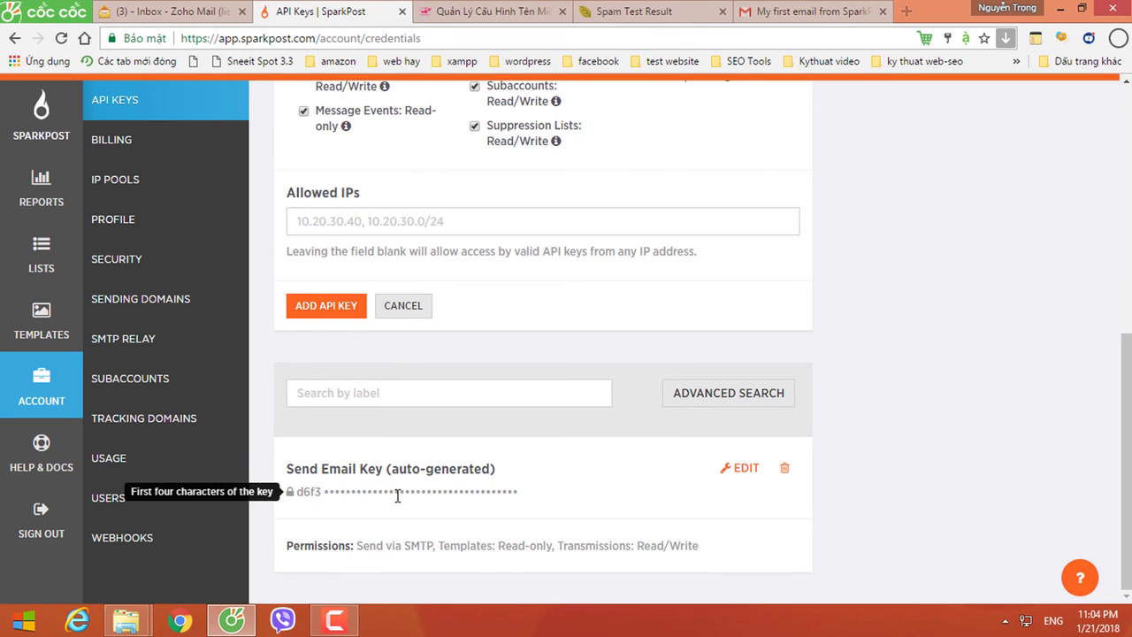
left_click(403, 306)
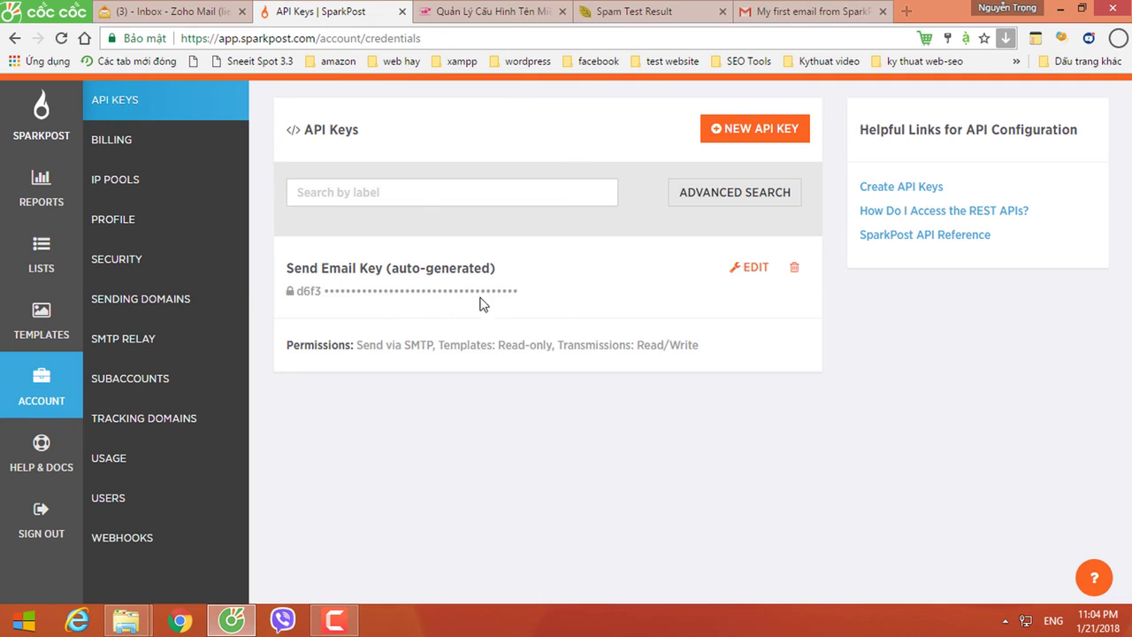
left_click(430, 291)
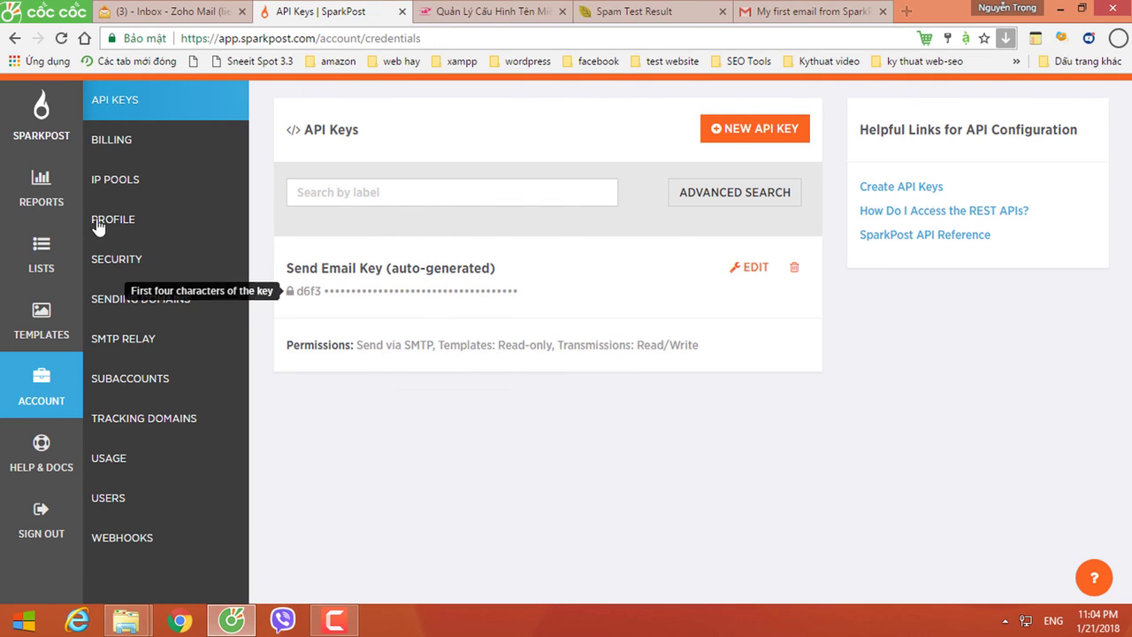